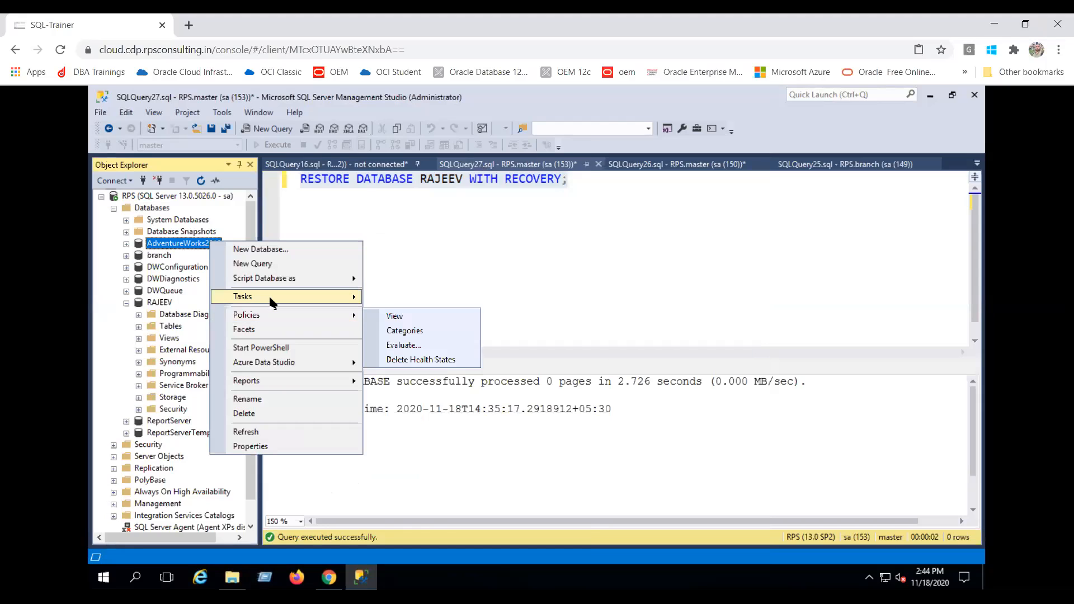
Step: Open the Back Up Database dialog for AdventureWorks2016, review its option pages and keep AdventureWorks2016 as the source database
click(402, 274)
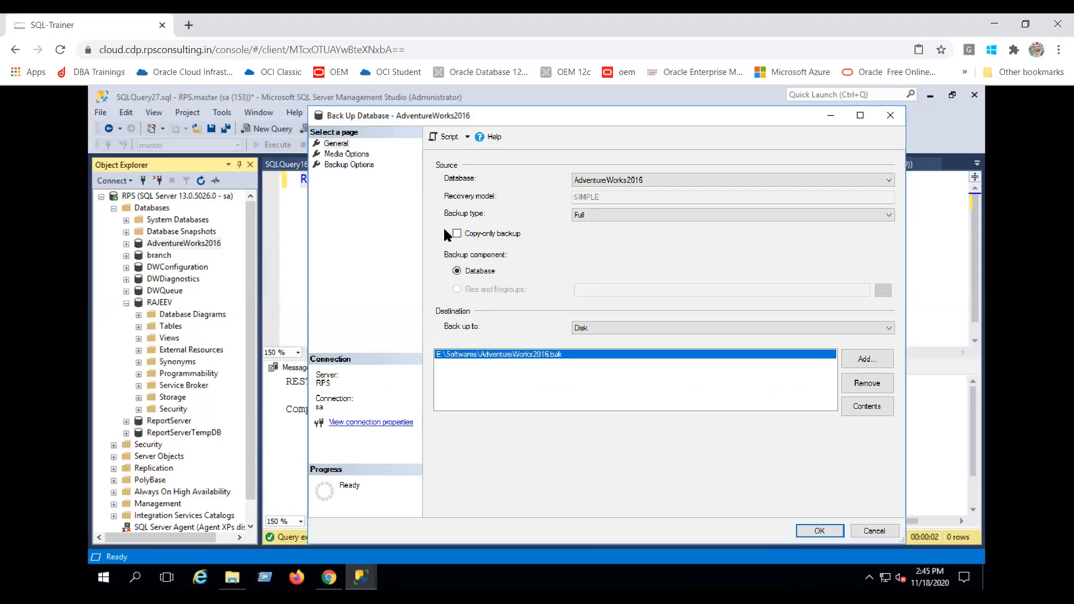
click(341, 156)
click(342, 167)
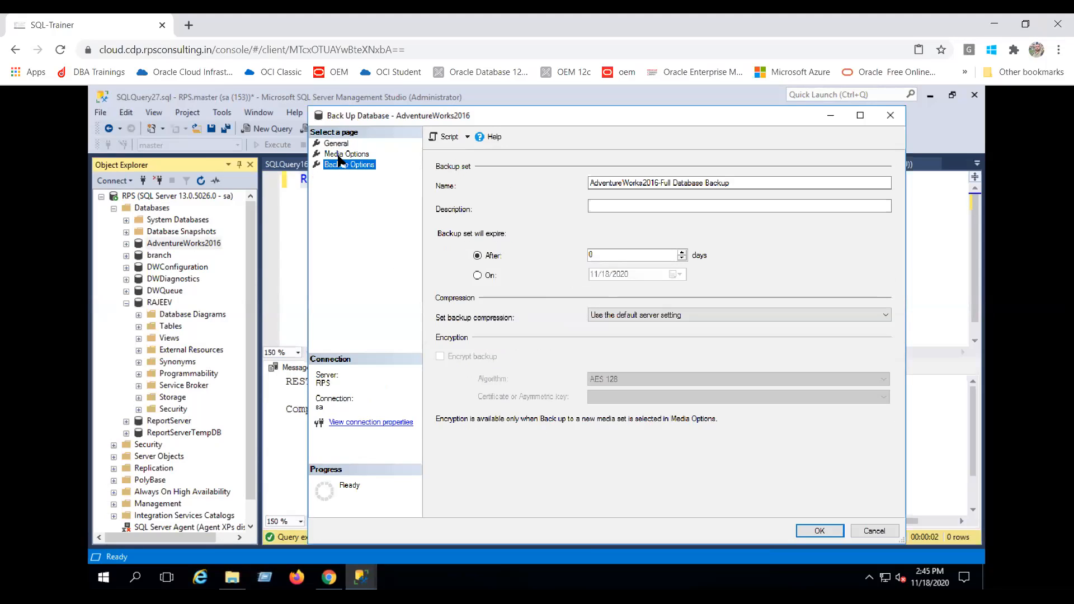
click(337, 145)
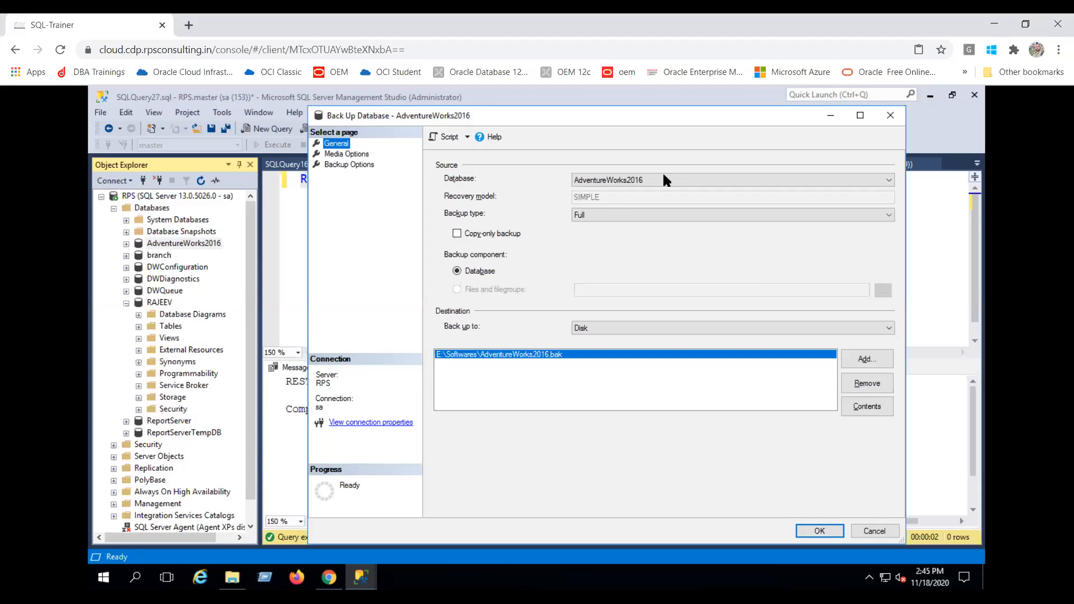
click(700, 180)
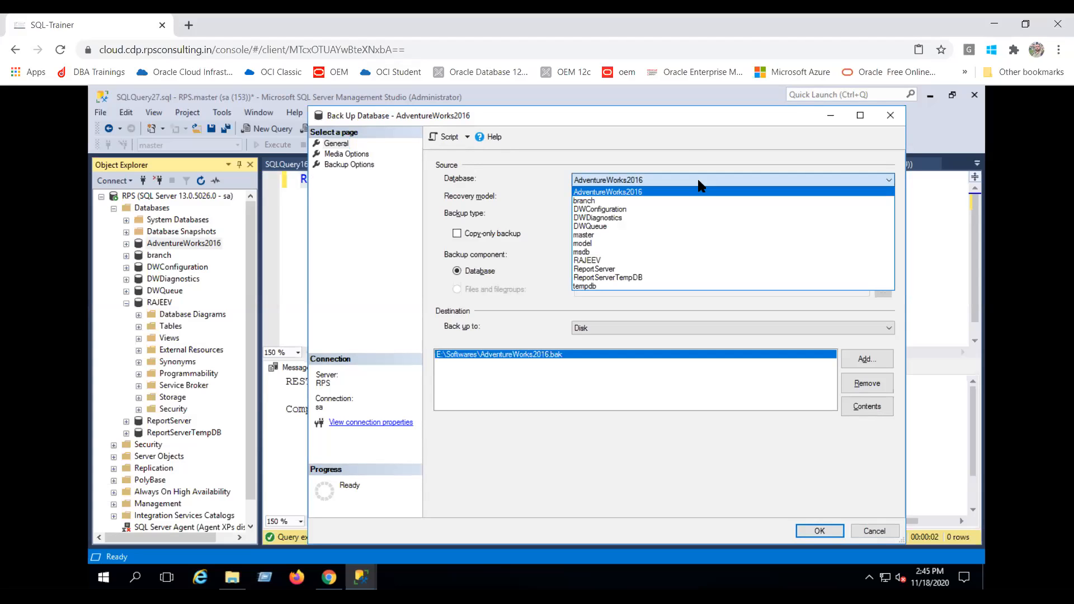
click(651, 193)
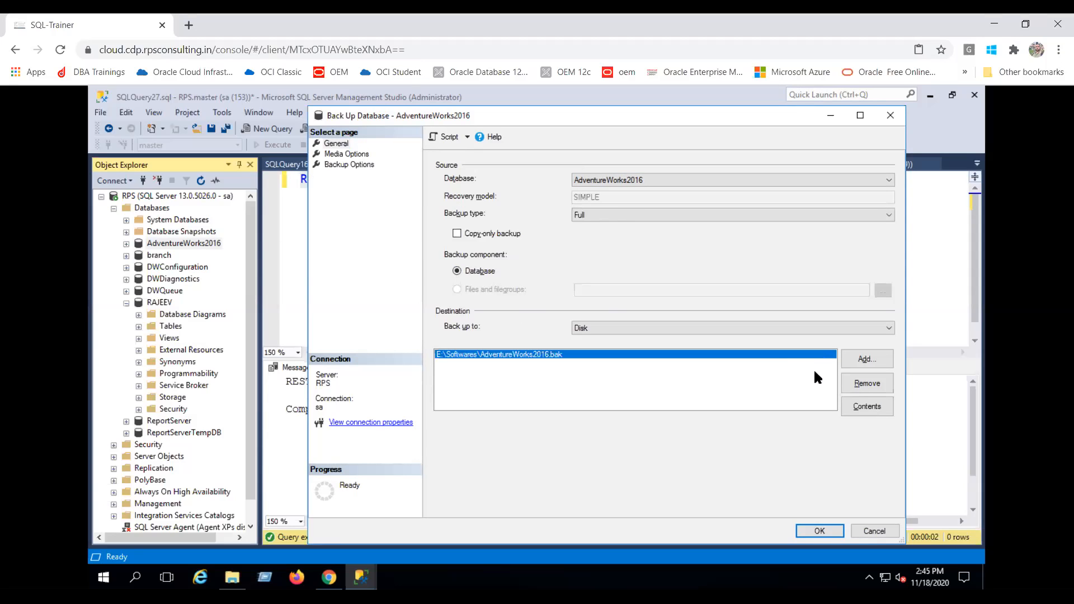
Step: Set the backup media options to overwrite all existing backup sets and check the media set name and backup set expiration
click(354, 156)
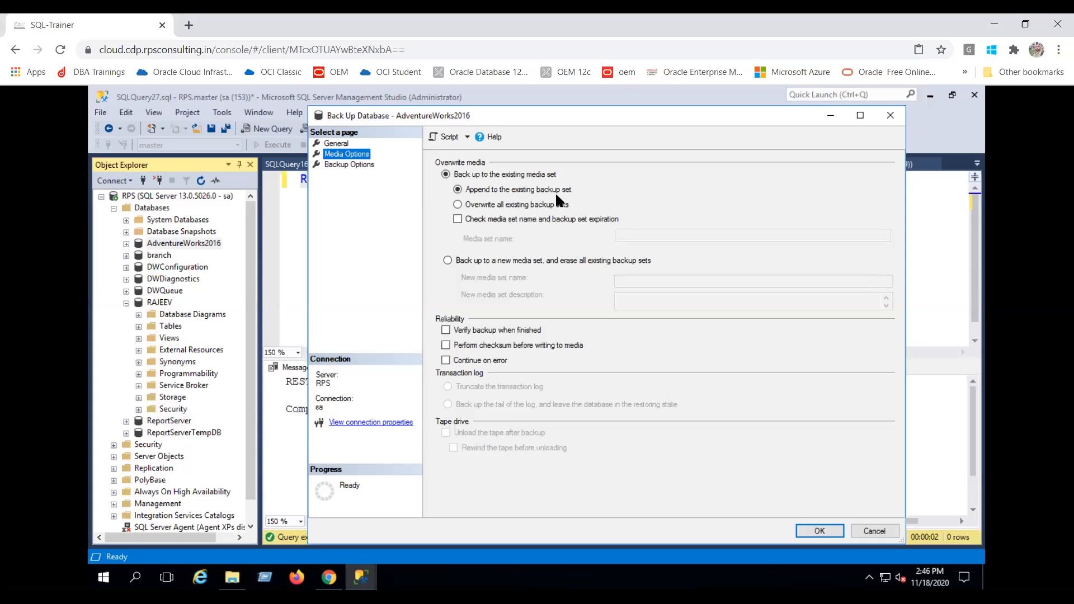
click(498, 204)
click(481, 218)
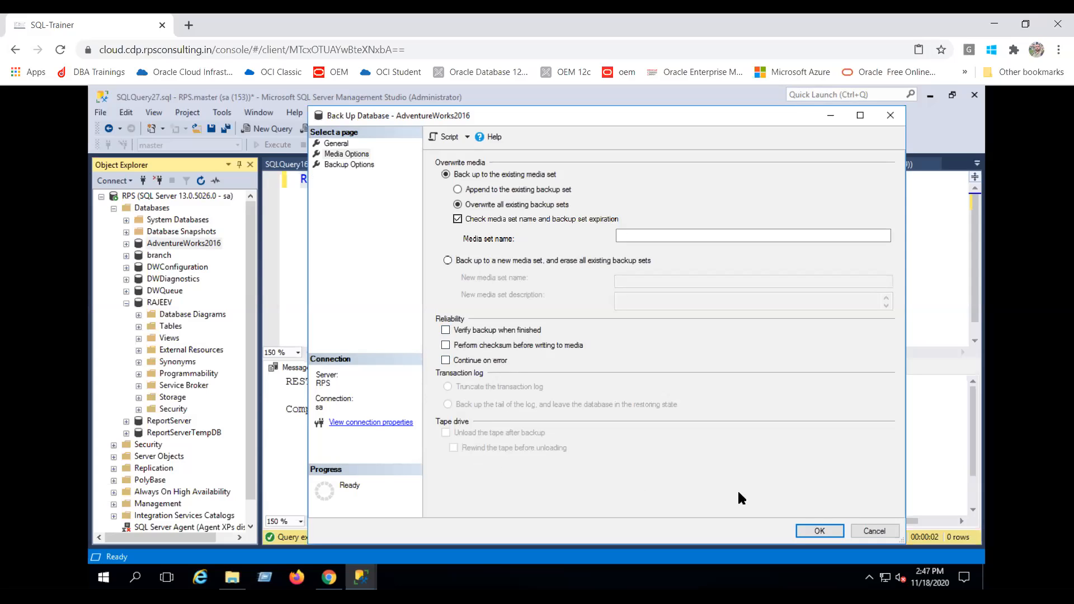
Step: Switch the backup's source database to branch
click(335, 143)
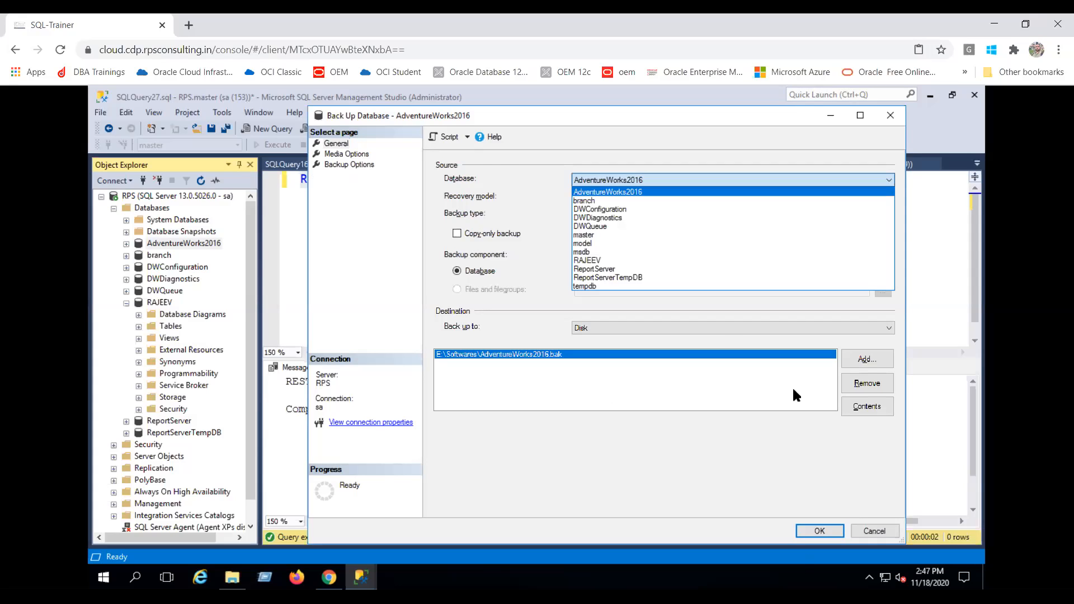
click(340, 143)
click(713, 178)
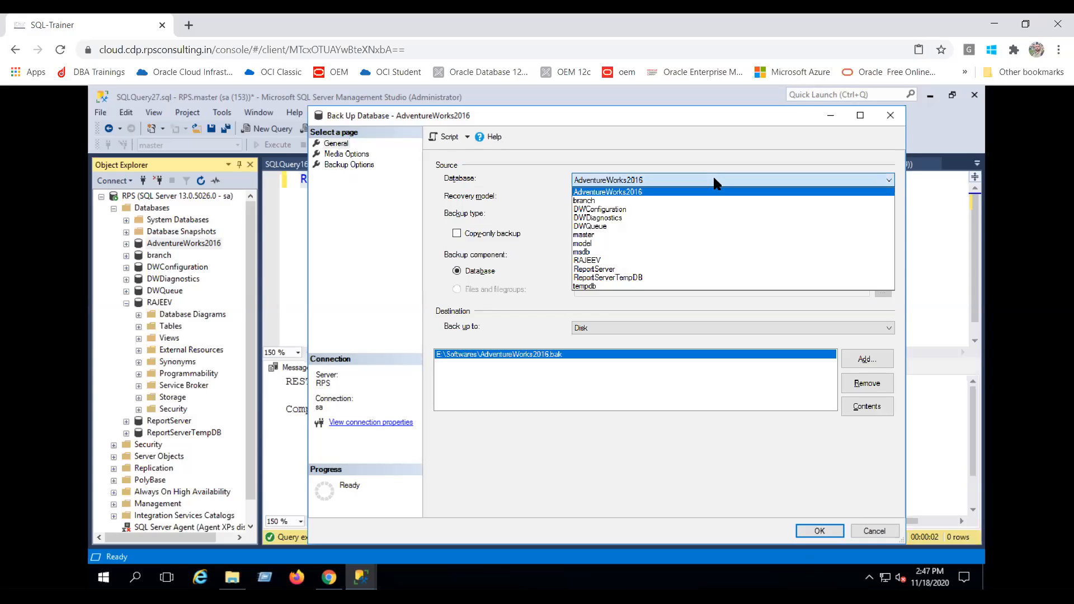
click(687, 205)
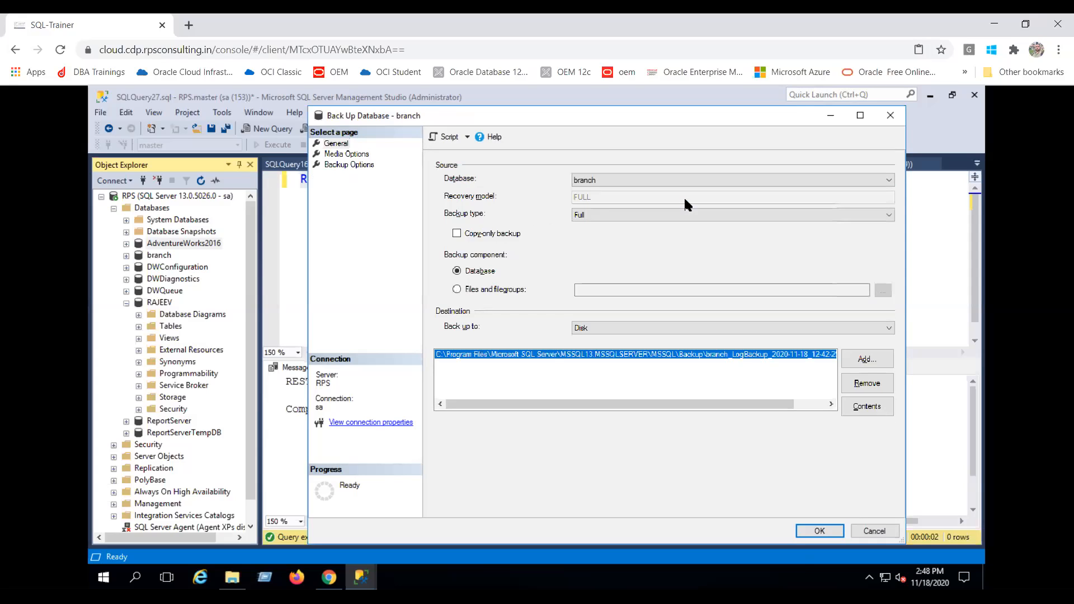
Step: Review the media options, backup options and general settings for backing up the branch database
click(345, 155)
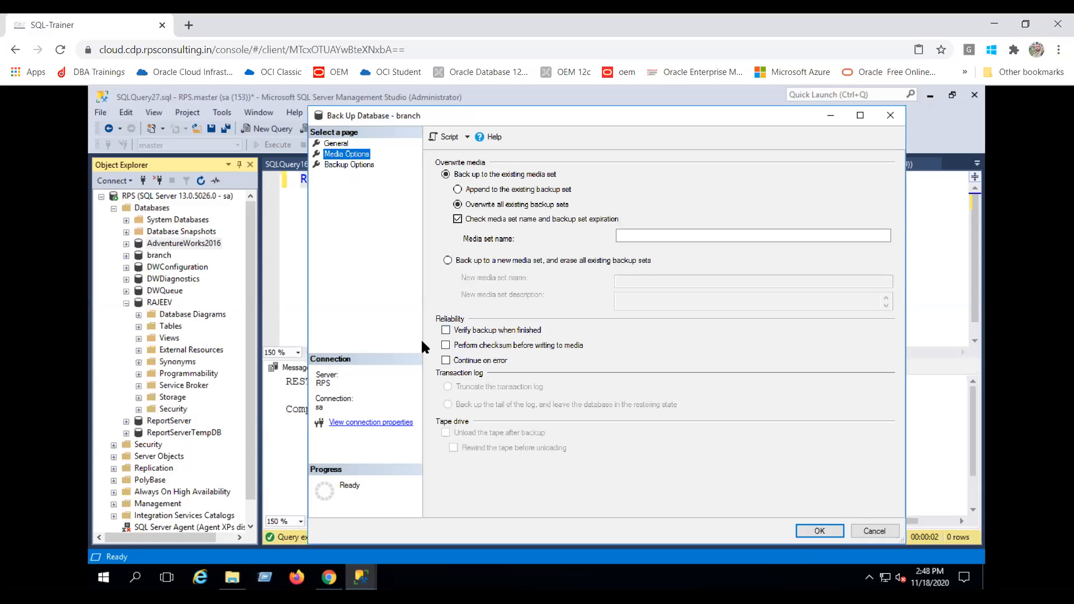
click(351, 165)
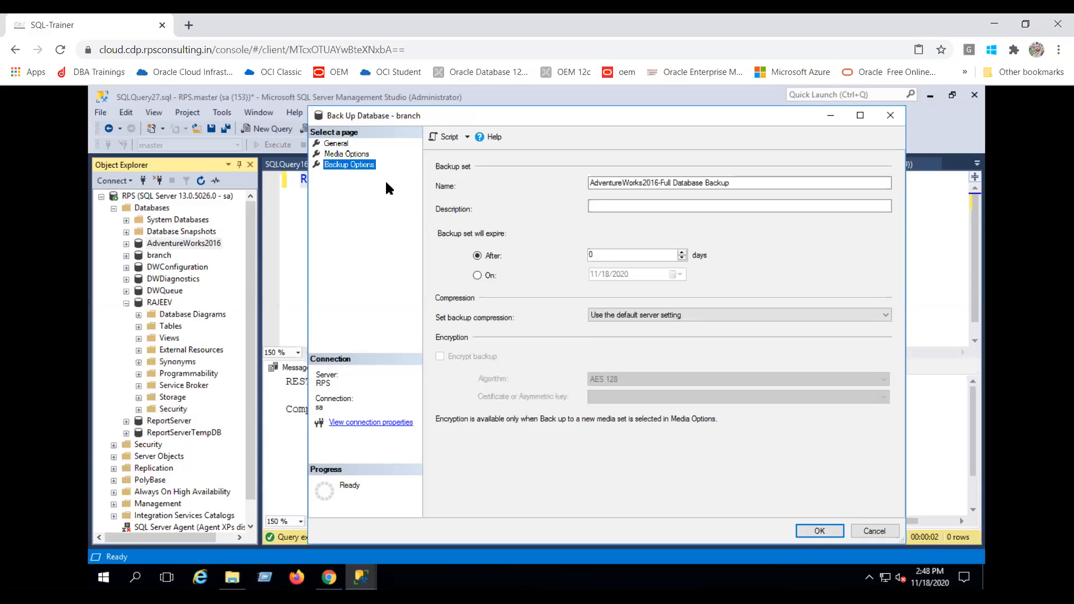
key(alt+Tab)
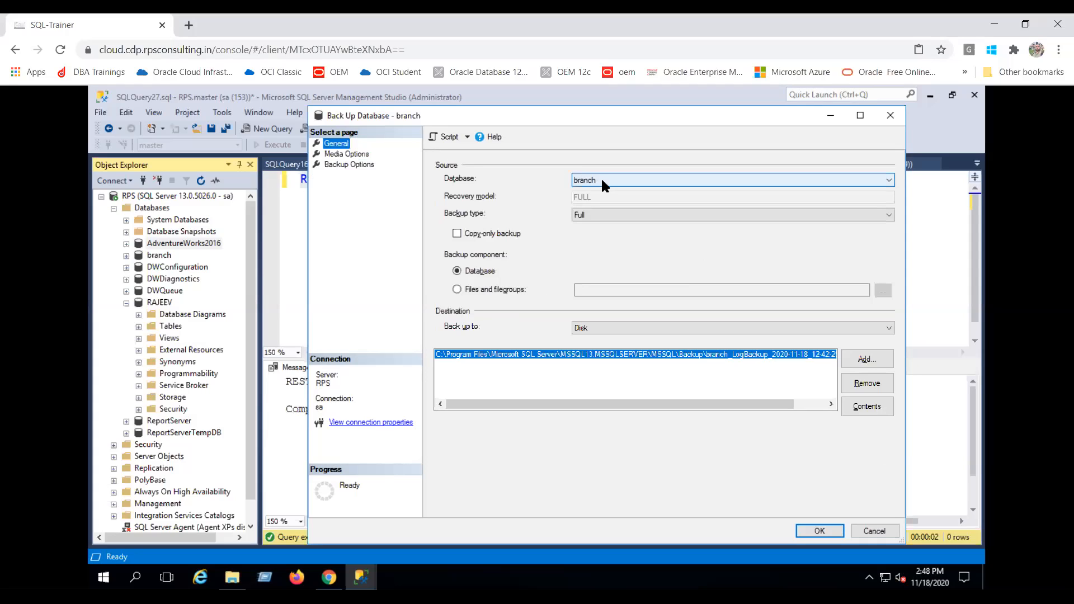
click(356, 166)
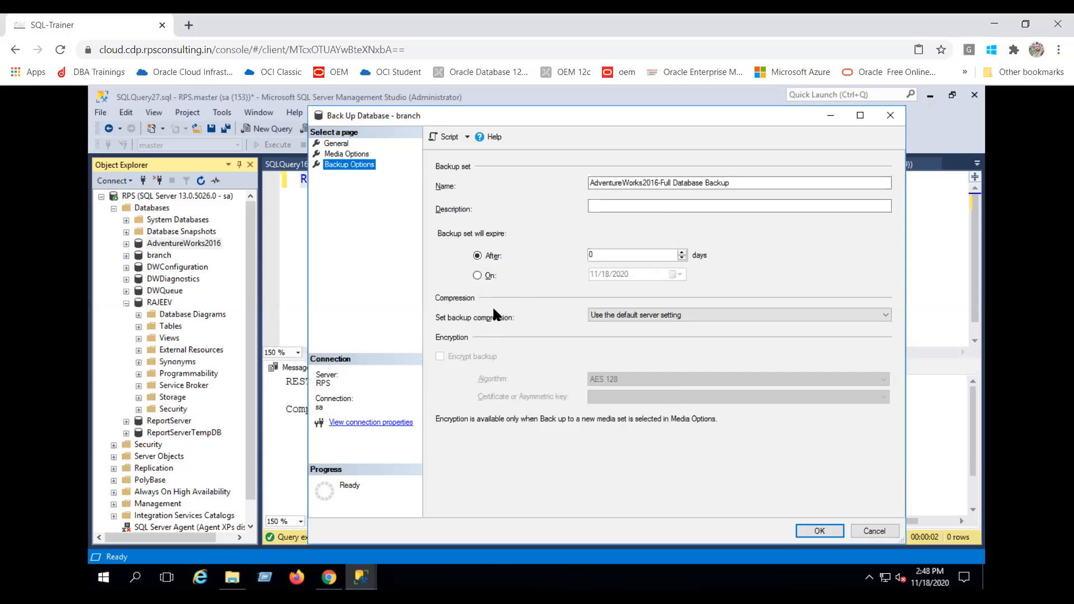
Step: Set the backup's source database back to AdventureWorks2016
click(336, 143)
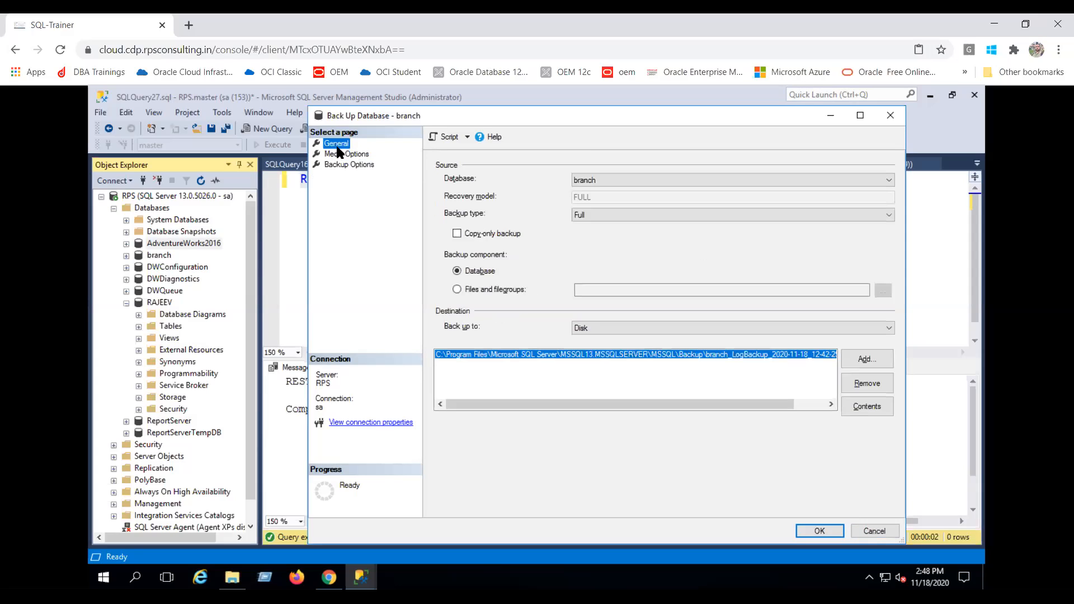
click(611, 177)
click(612, 192)
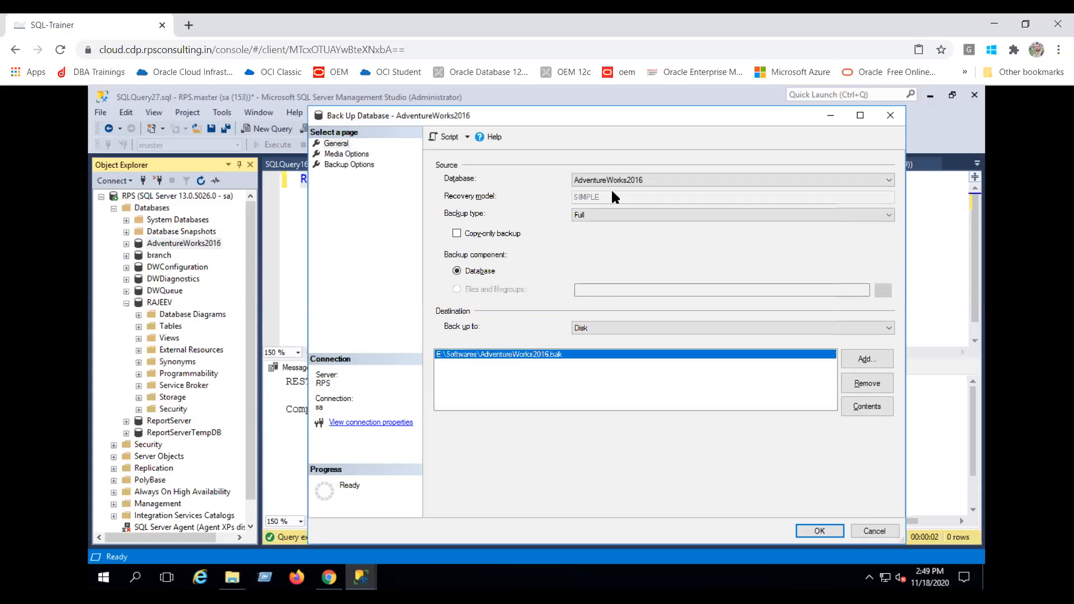
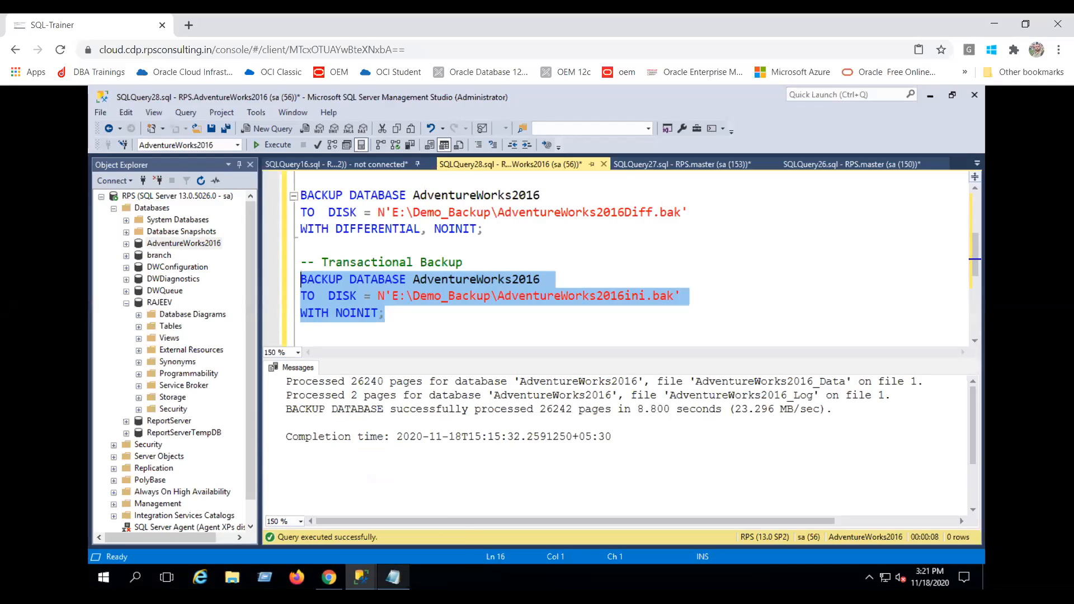
mouse_move(393, 577)
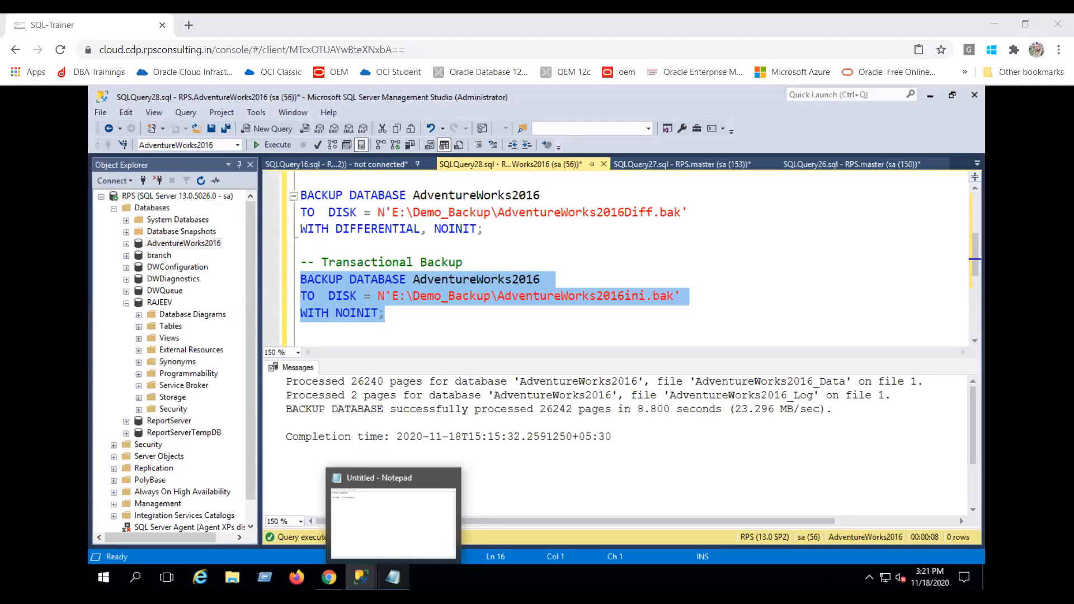
right_click(197, 242)
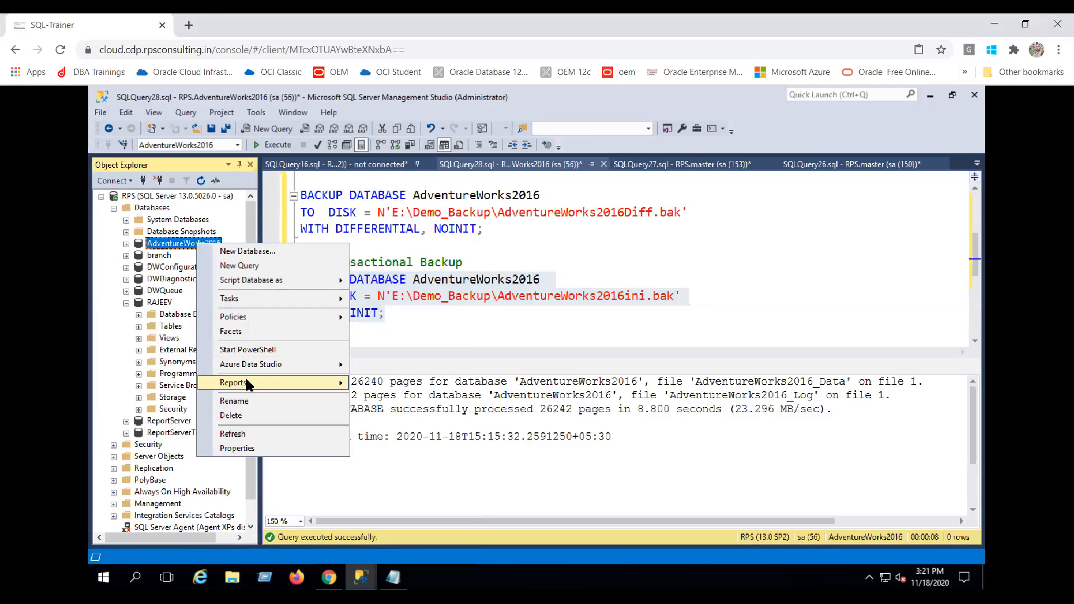
mouse_move(263, 383)
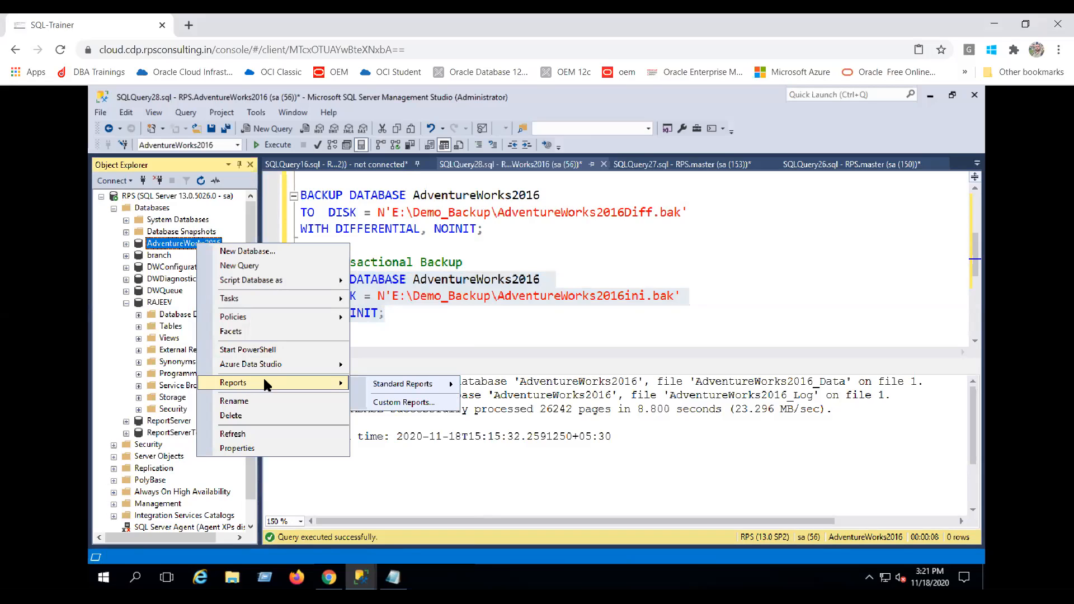
key(Escape)
key(alt+Tab)
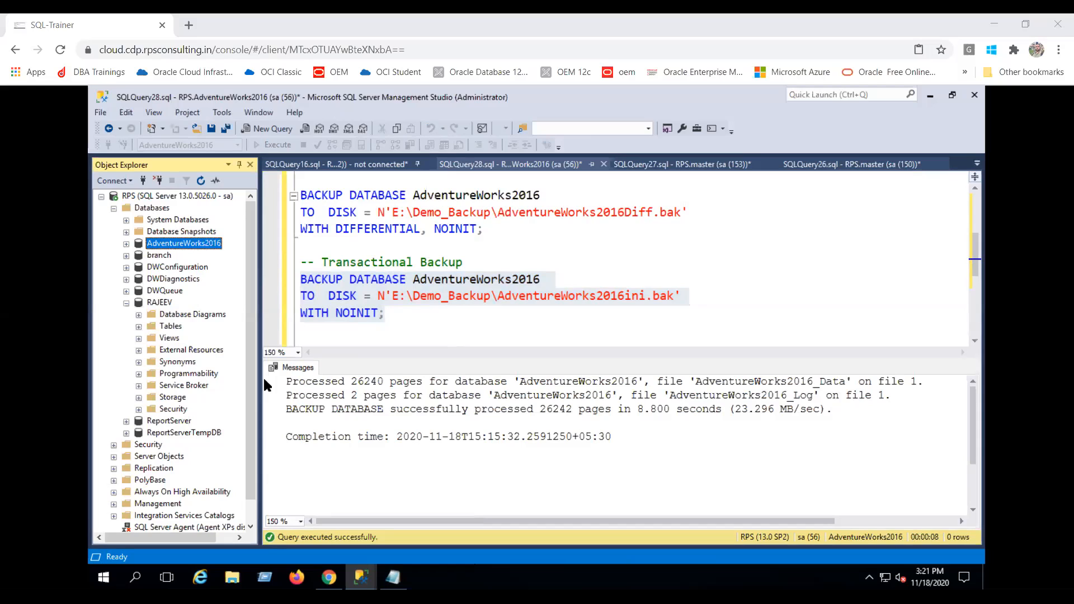
Step: Open the Backup and Restore Events standard report for the AdventureWorks2016 database
click(180, 244)
right_click(181, 246)
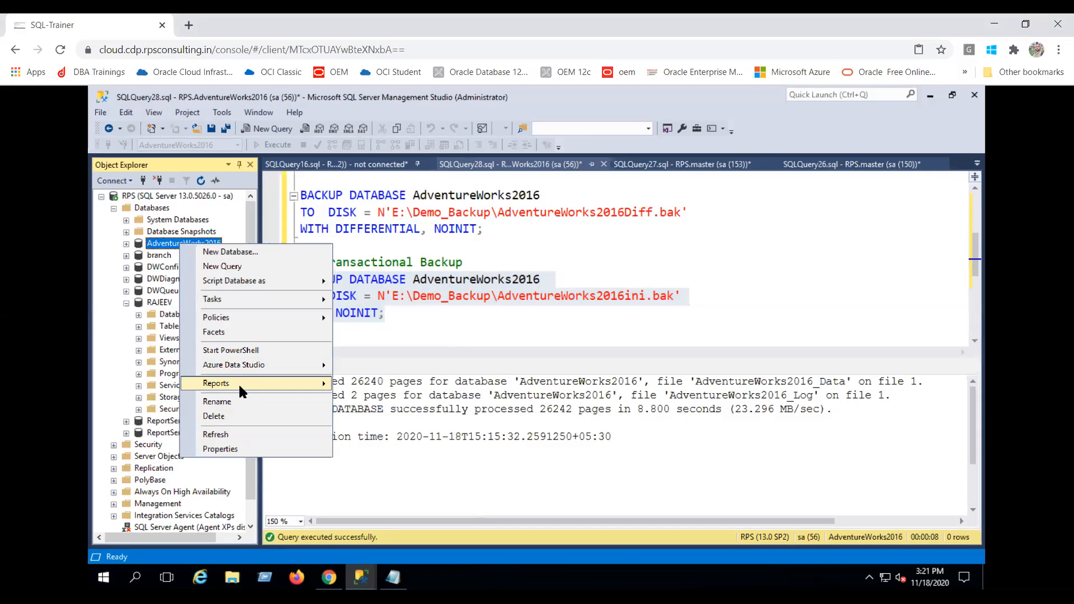
mouse_move(370, 387)
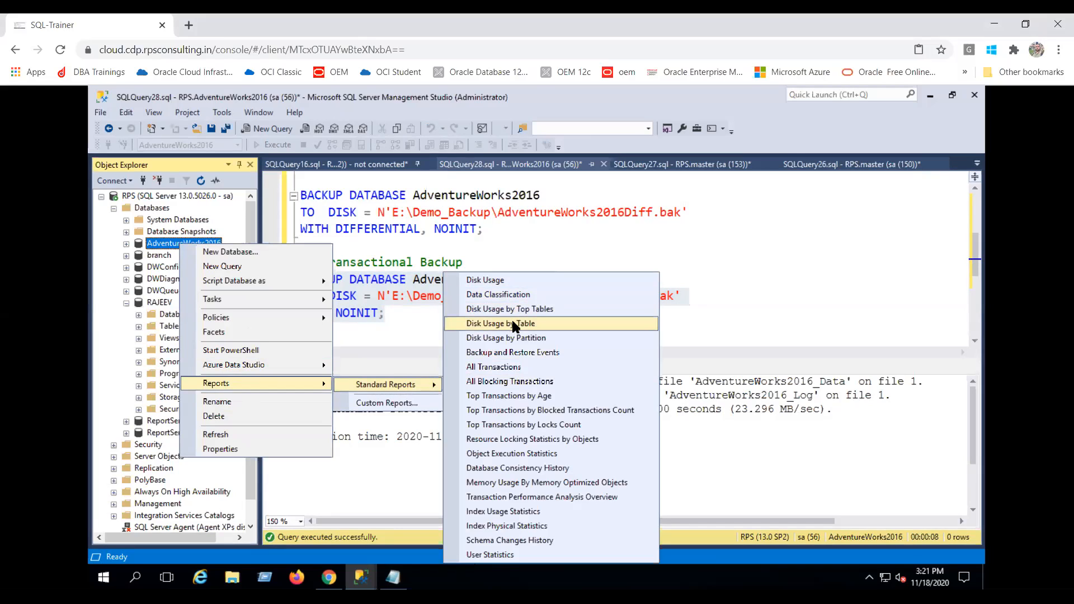
click(511, 353)
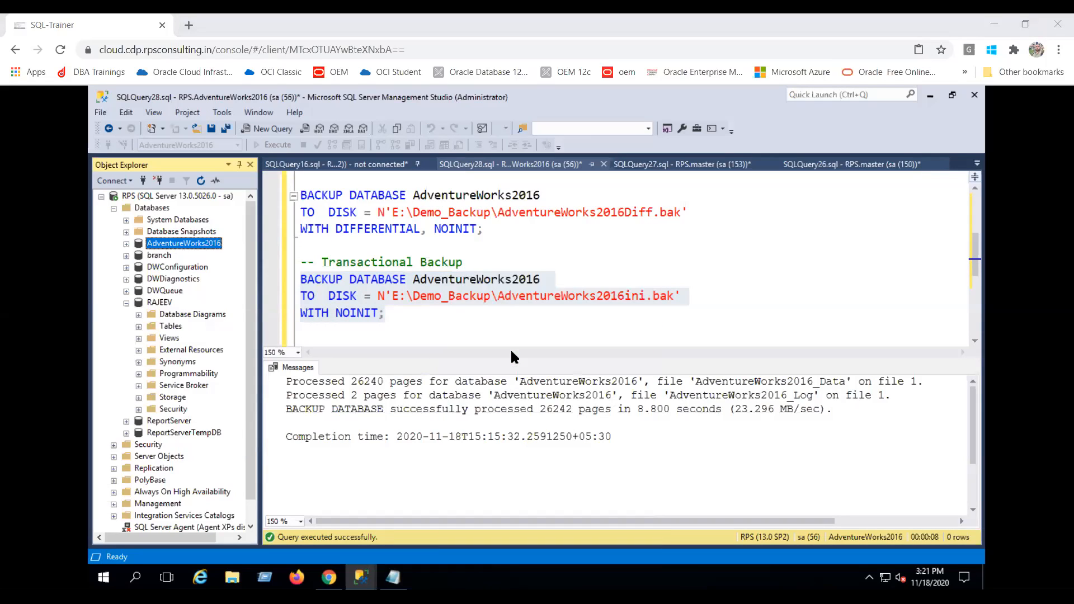
right_click(206, 244)
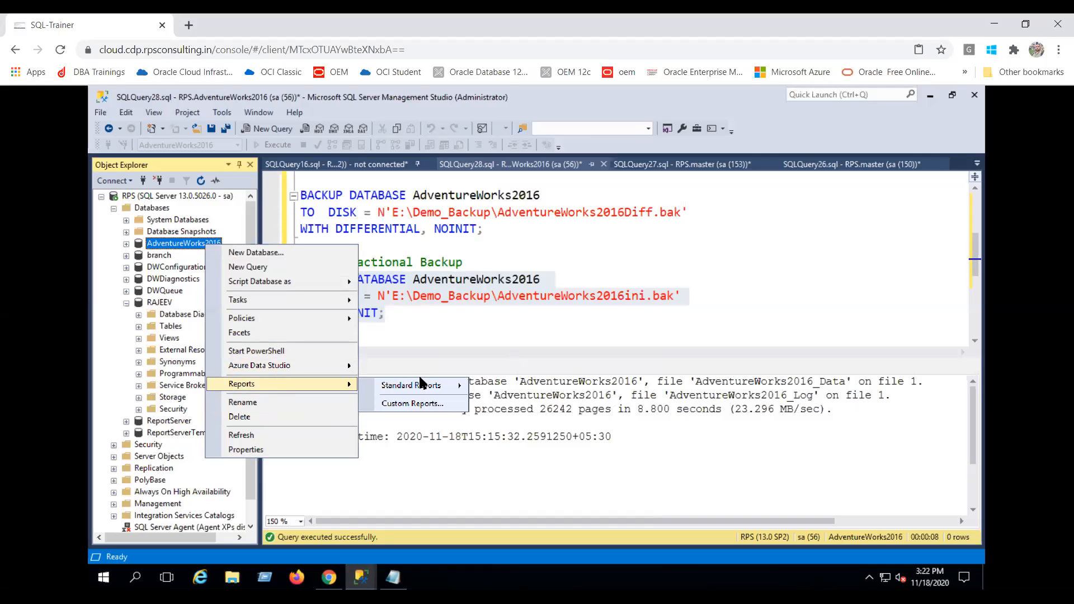
mouse_move(425, 387)
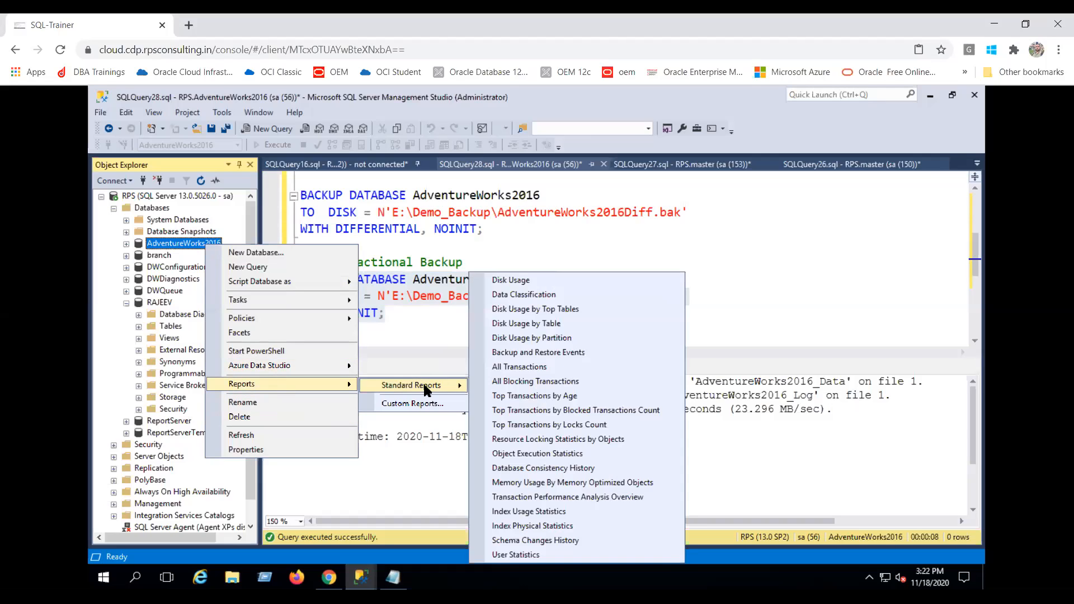
click(537, 352)
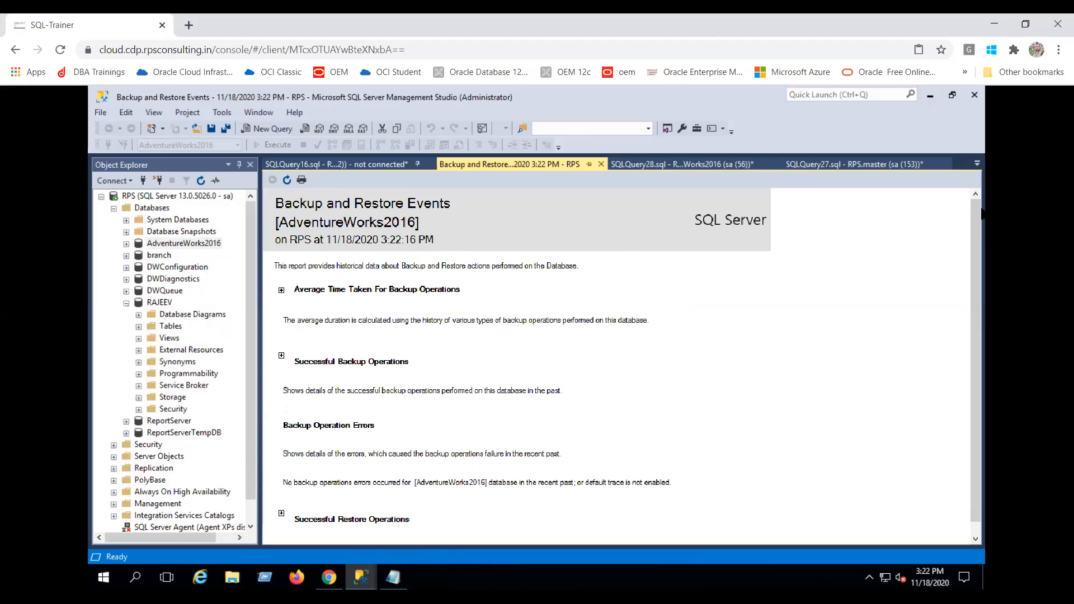
Step: Expand the report's Successful Backup Operations and Average Time Taken For Backup Operations sections
scroll(972, 256, down, 1)
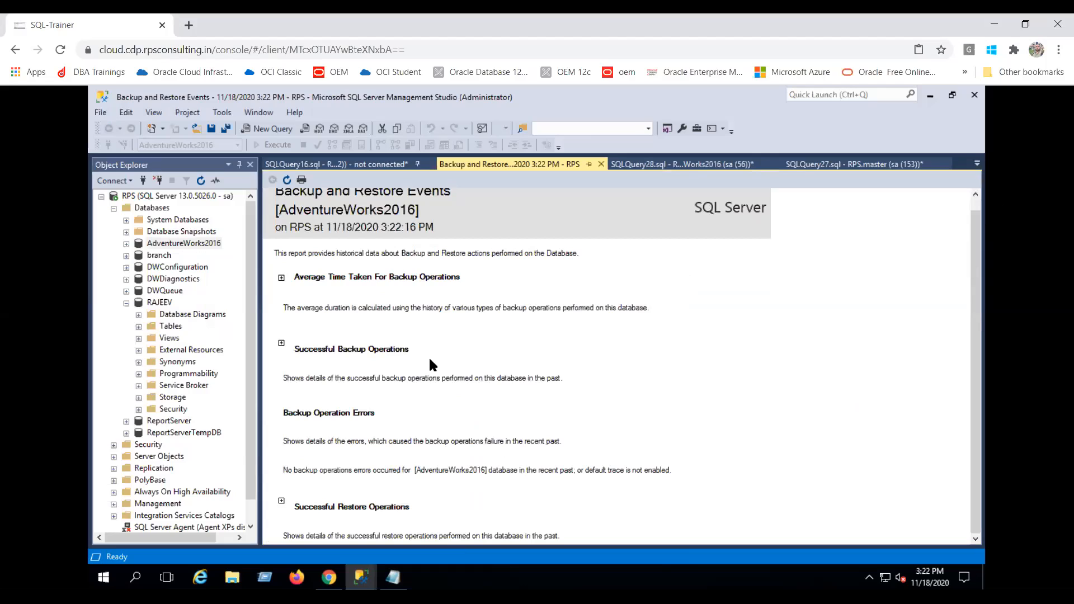
click(282, 343)
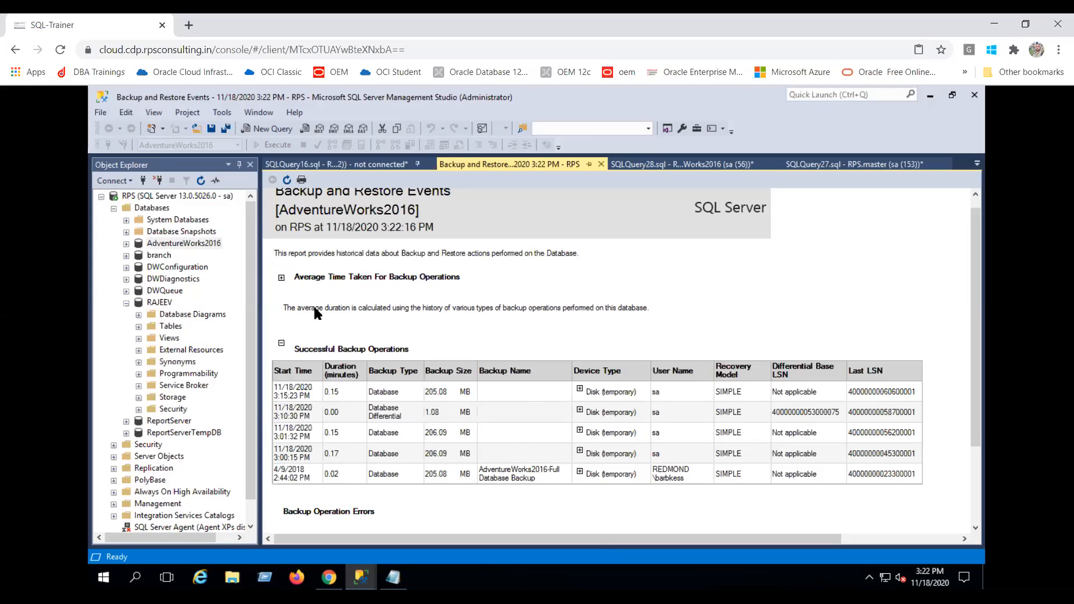
click(281, 278)
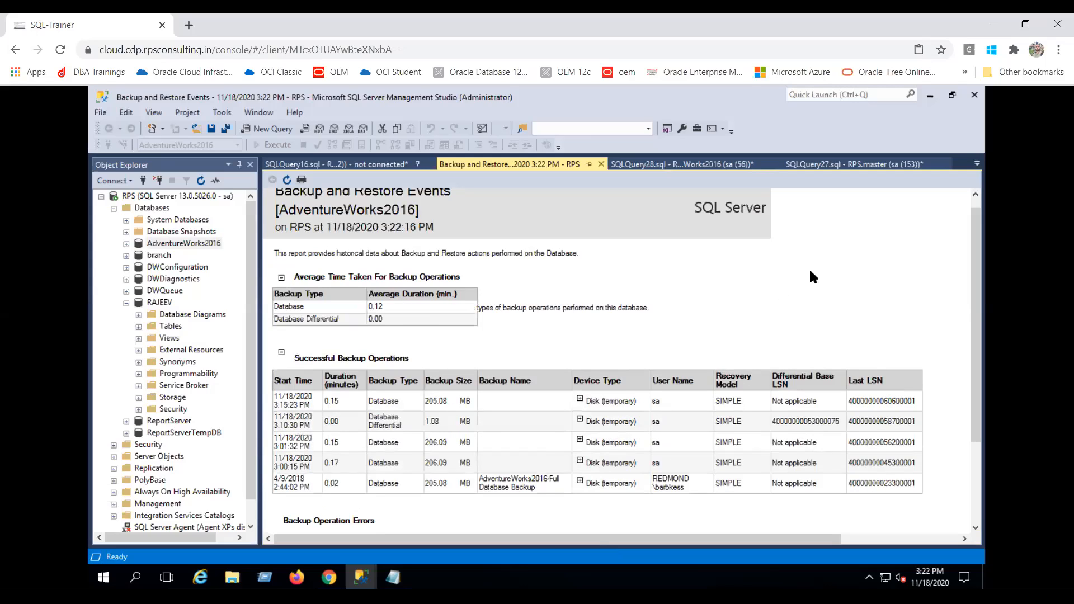
Step: Expand the Successful Restore Operations section and review the report's backup and restore history
drag(969, 230, 965, 335)
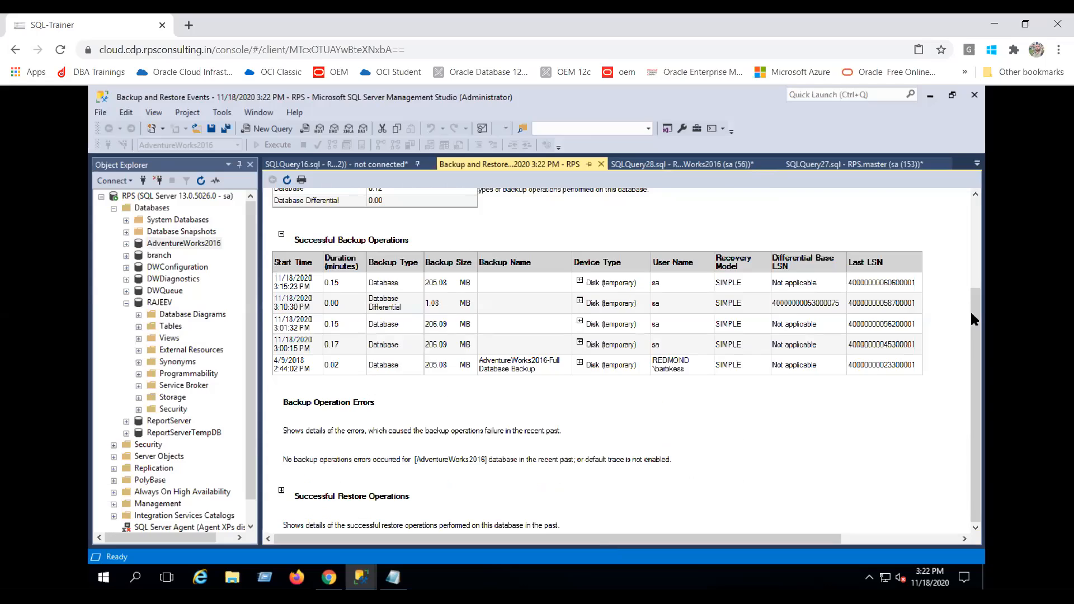
click(281, 492)
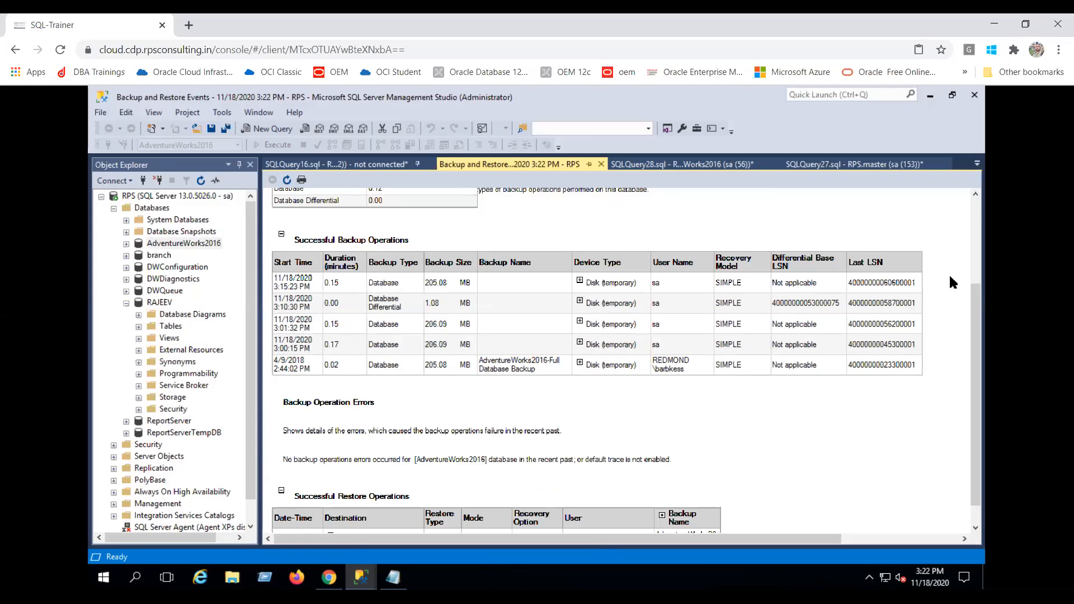
drag(975, 301, 782, 525)
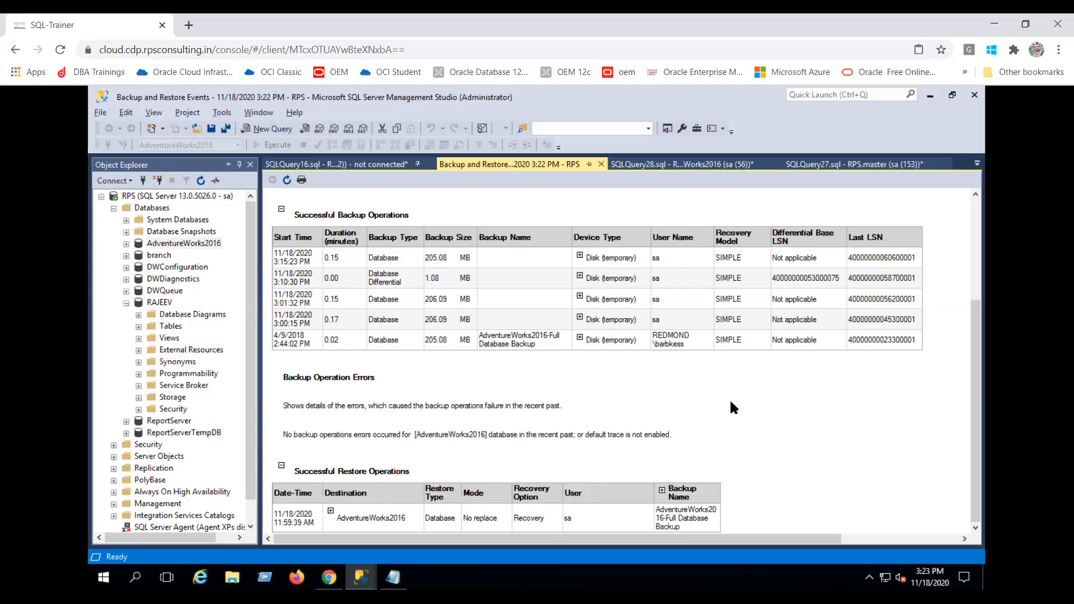
key(alt)
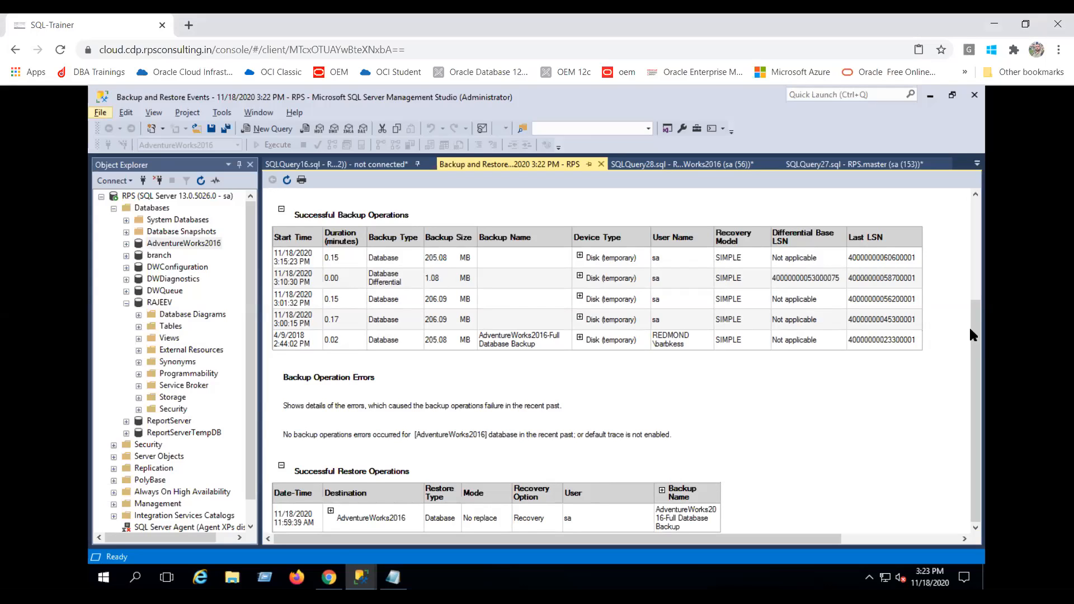
drag(973, 353, 970, 196)
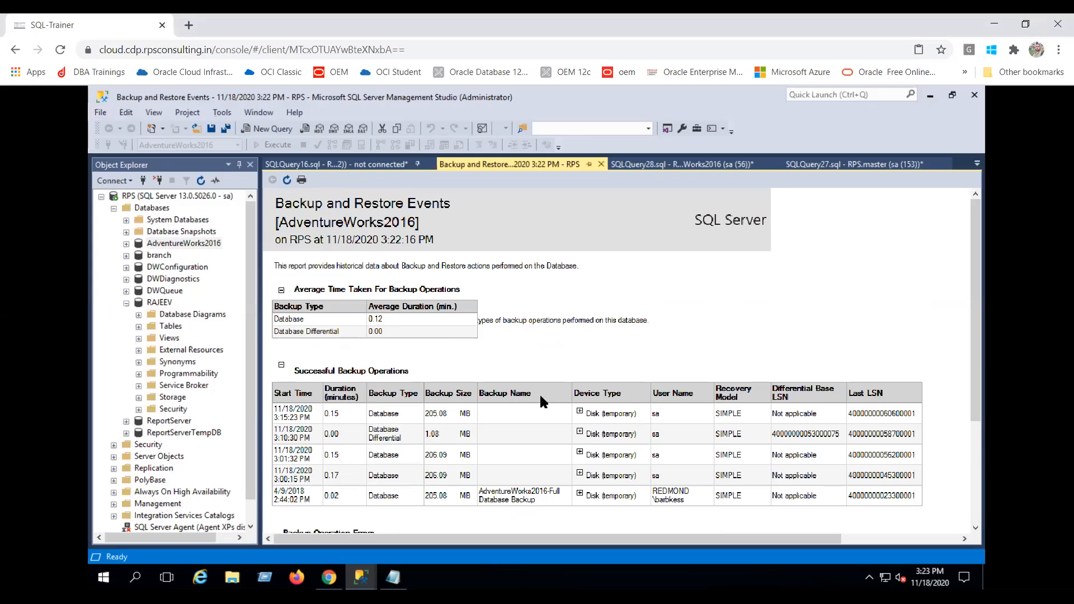
mouse_move(361, 577)
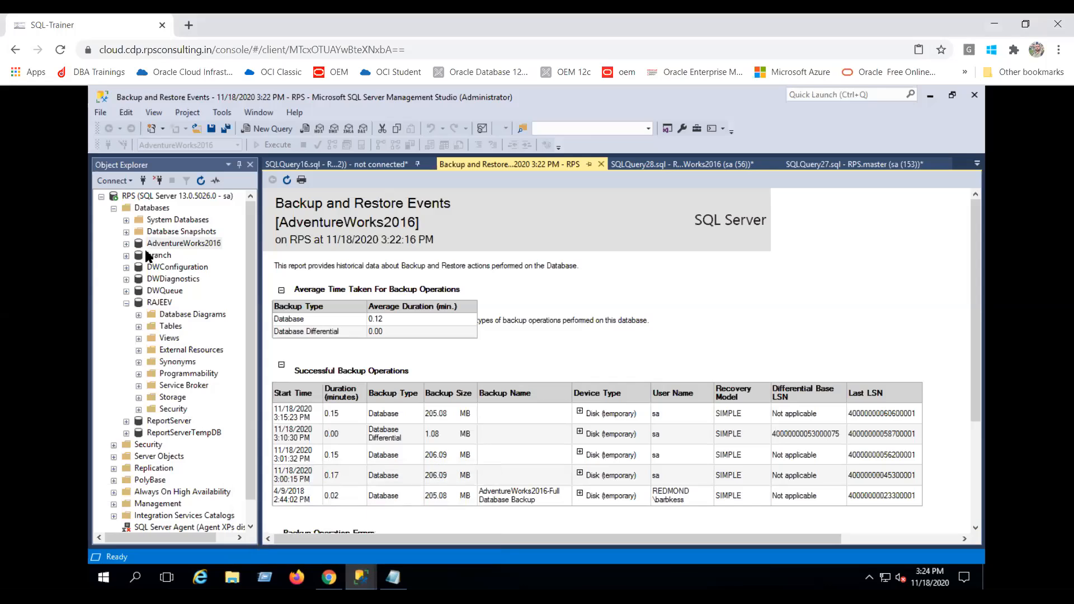
click(126, 245)
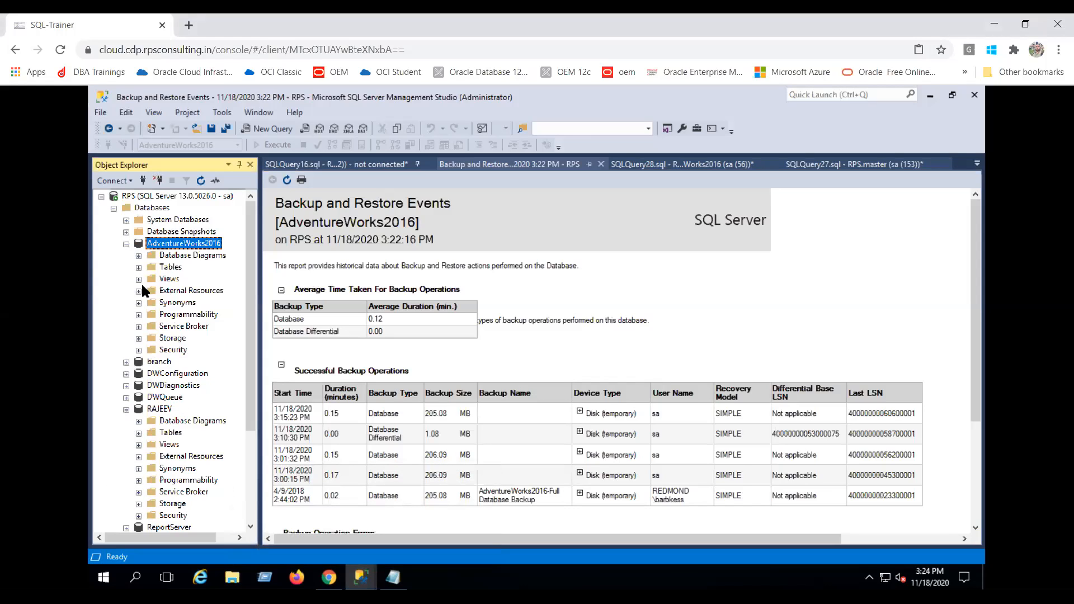
click(126, 245)
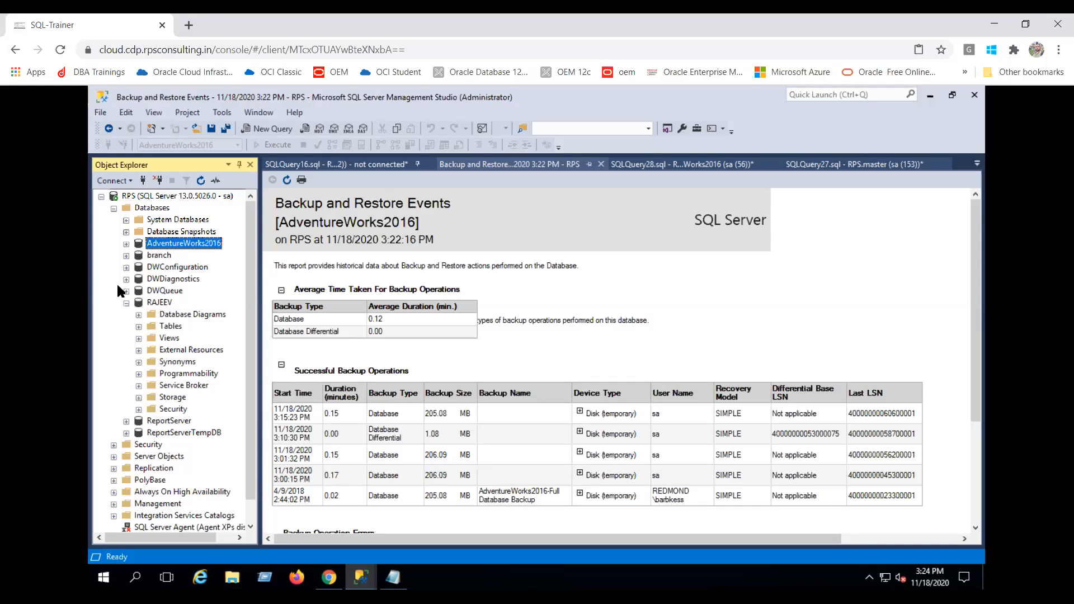
Step: Open the Backup and Restore Events report for the RAJEEV database
click(141, 304)
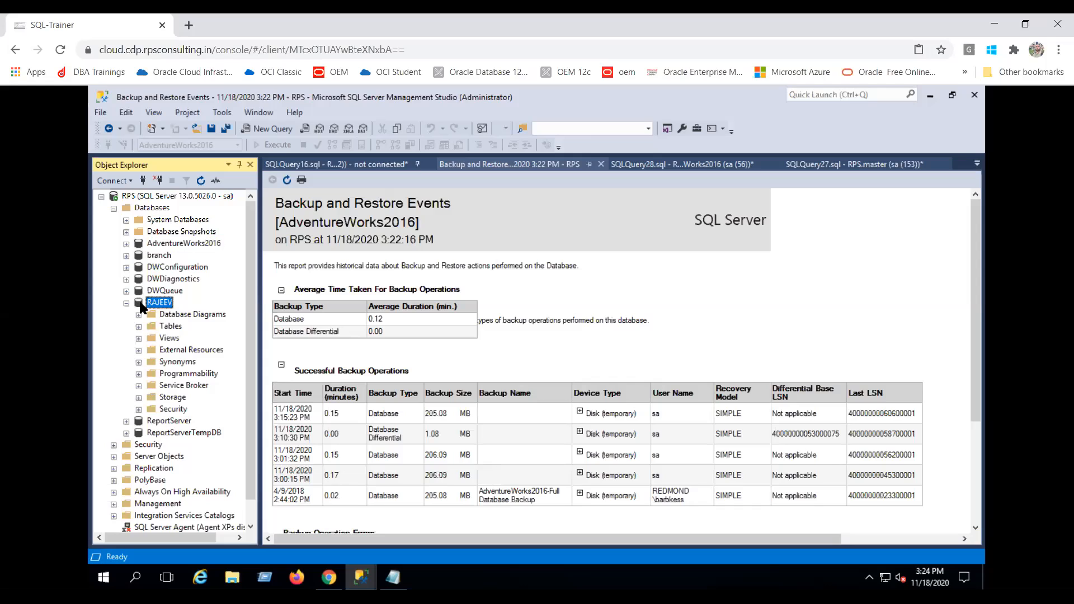
right_click(141, 305)
mouse_move(187, 446)
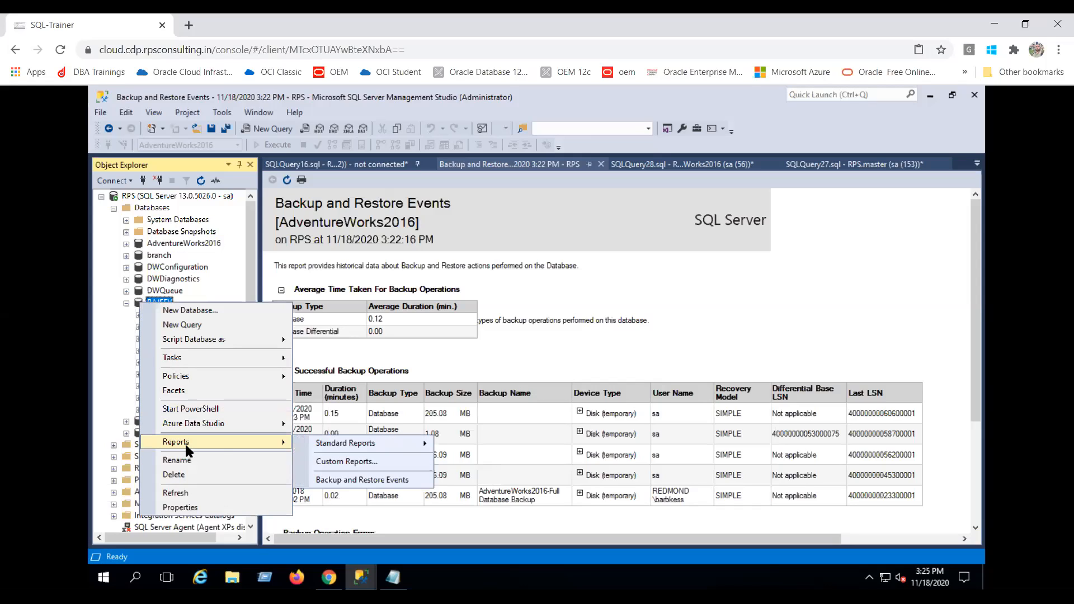
mouse_move(352, 439)
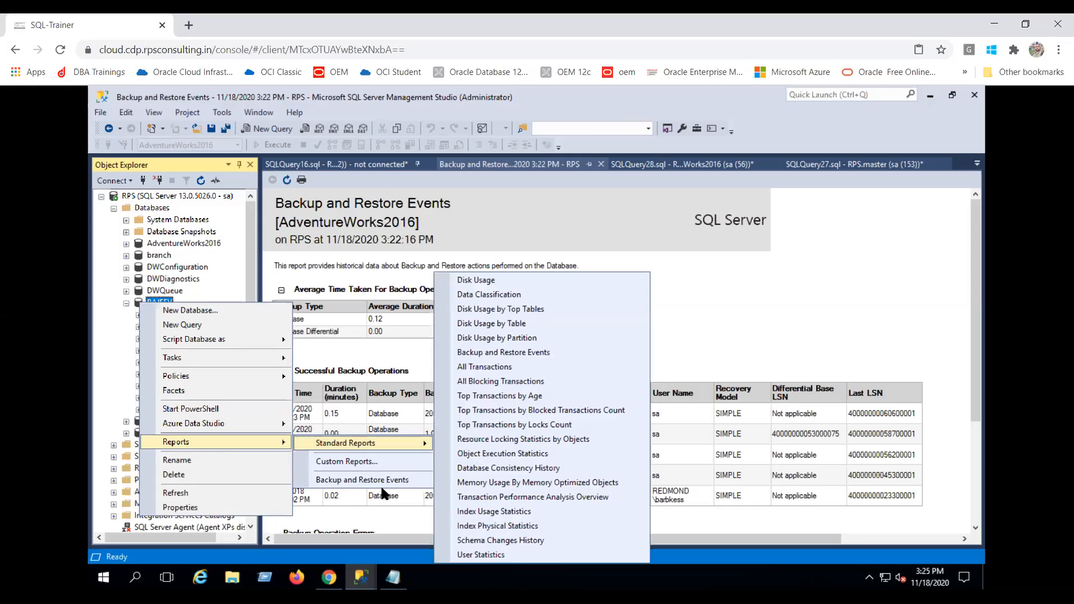
click(346, 483)
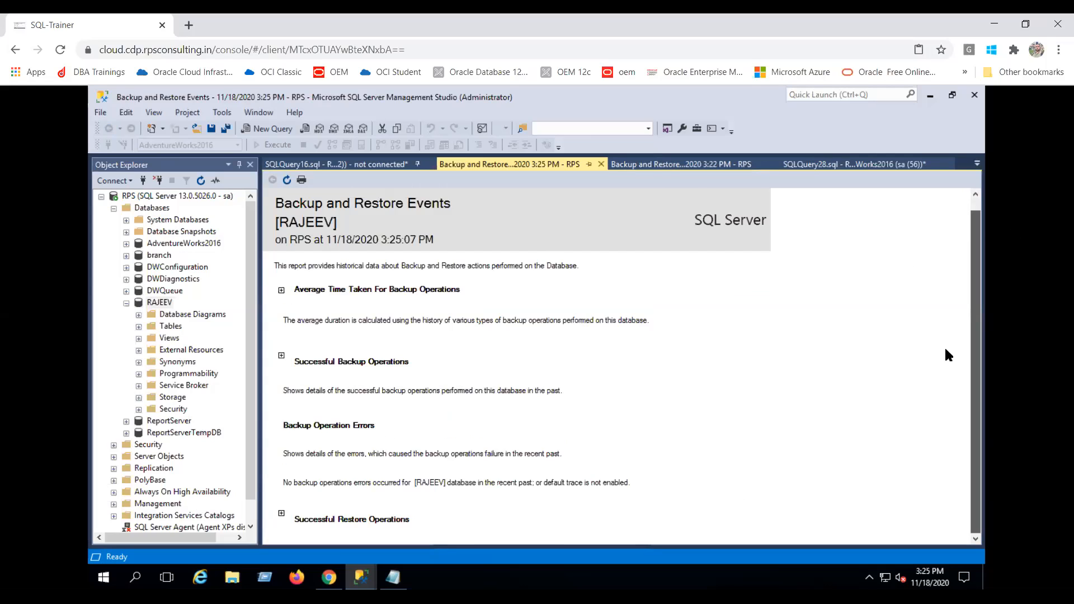
Step: Expand the Successful Restore Operations section of the RAJEEV report and review its restore history
scroll(946, 346, down, 1)
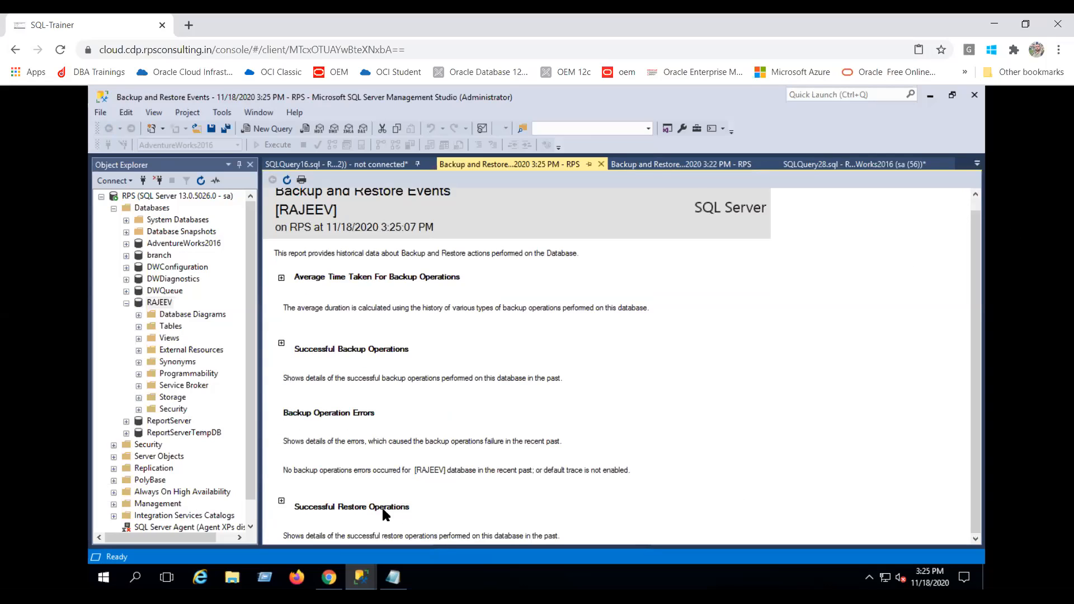
click(281, 501)
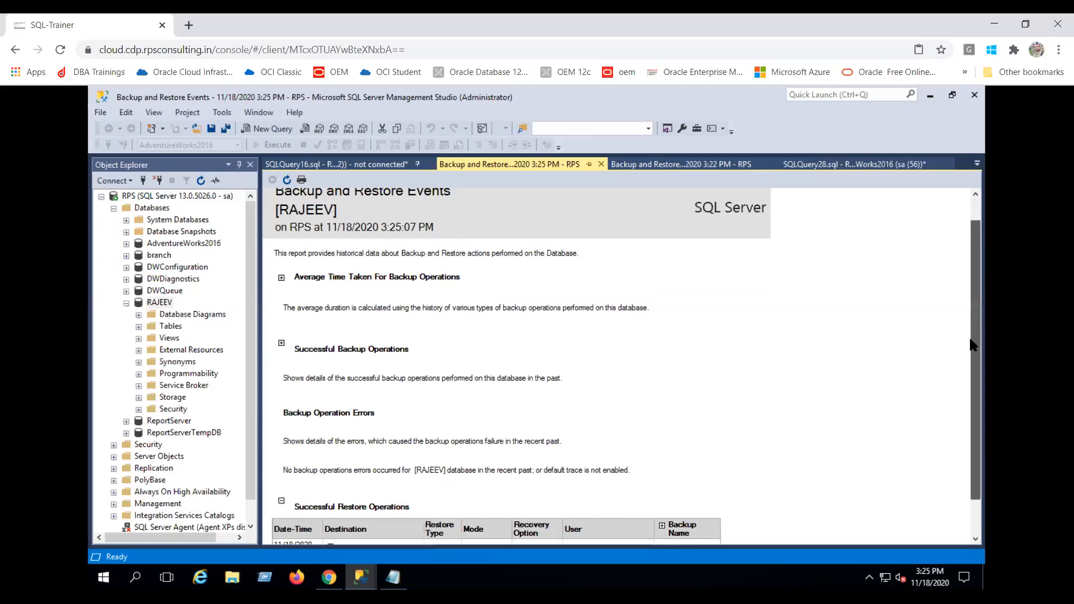
scroll(969, 336, down, 5)
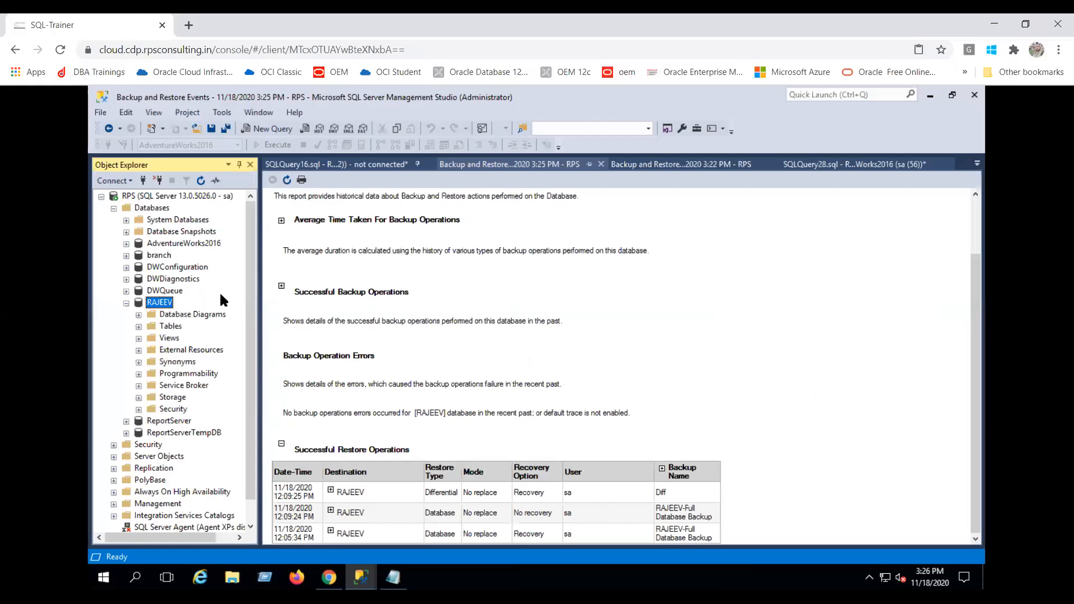
Step: Start a full backup of the RAJEEV database and remove the existing log backup file from its disk destinations
right_click(165, 303)
mouse_move(215, 357)
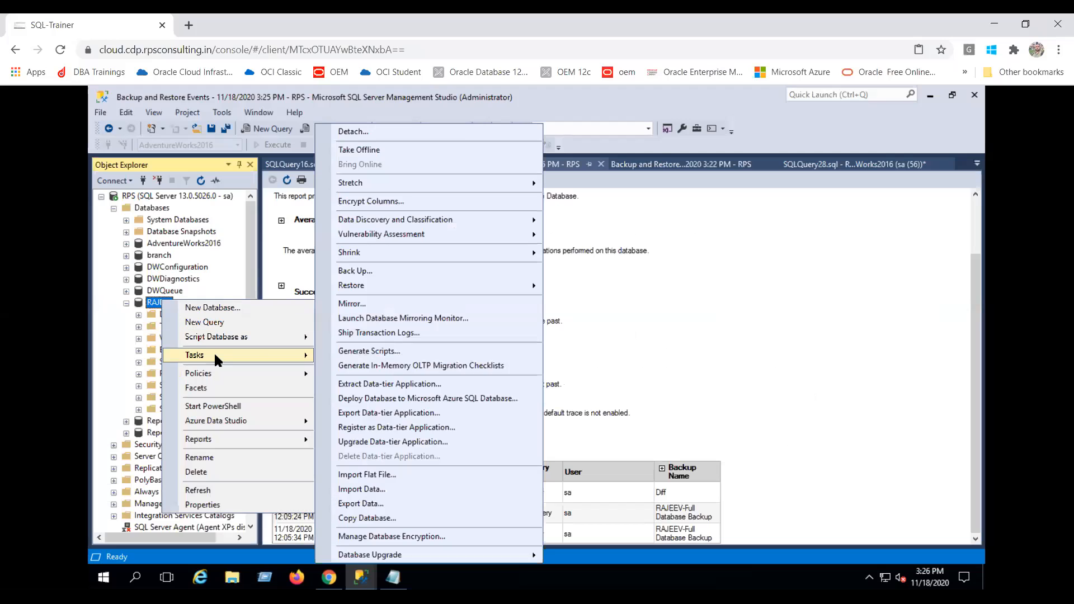
click(363, 271)
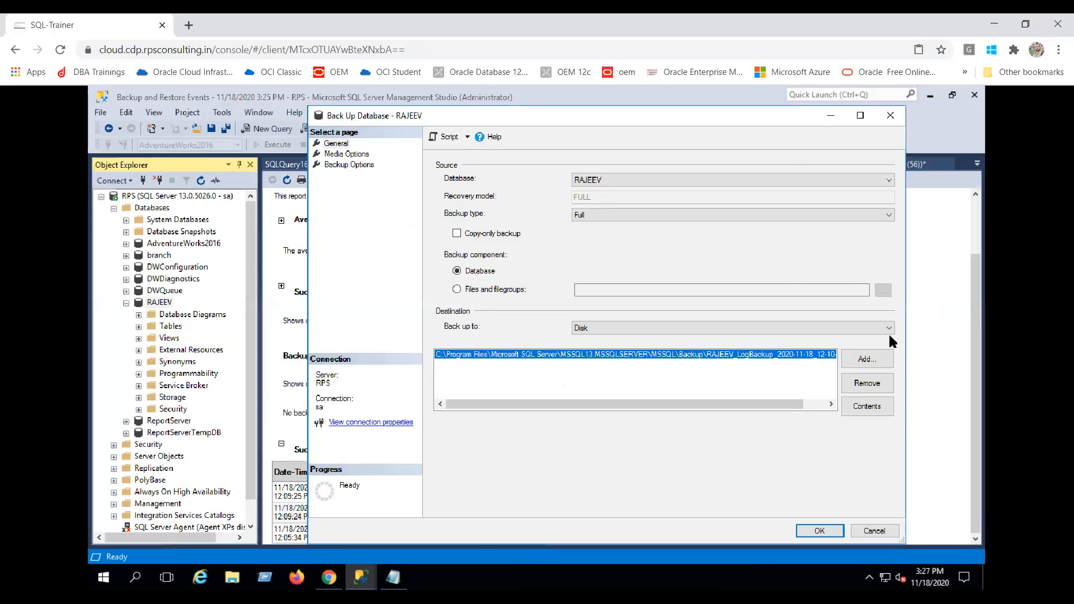
click(866, 383)
Step: Add E:\Backup\Rajeev.bak as the disk destination for the RAJEEV backup
click(865, 360)
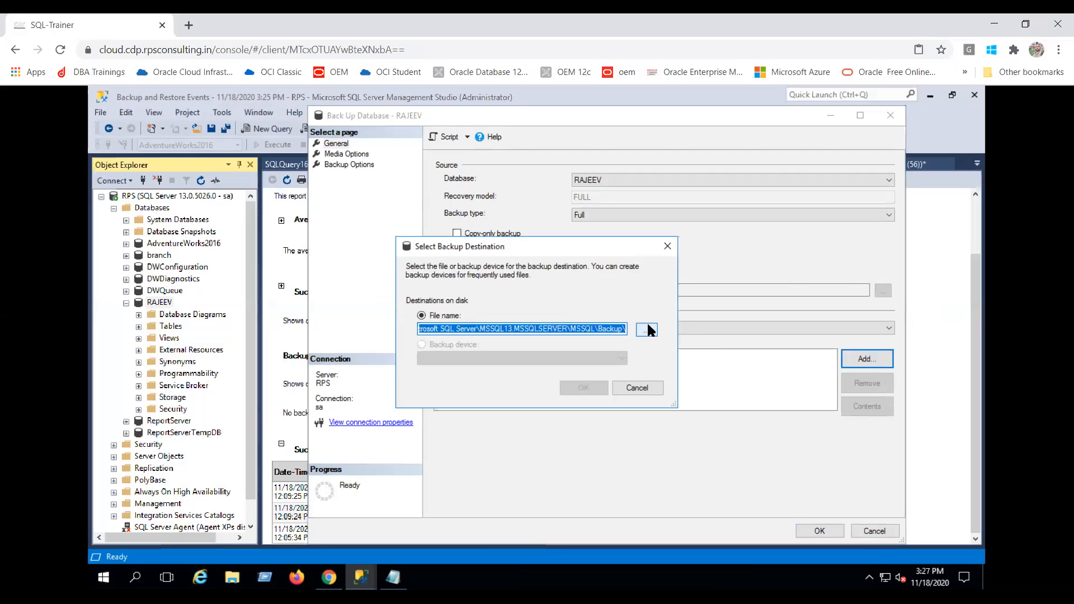
click(647, 325)
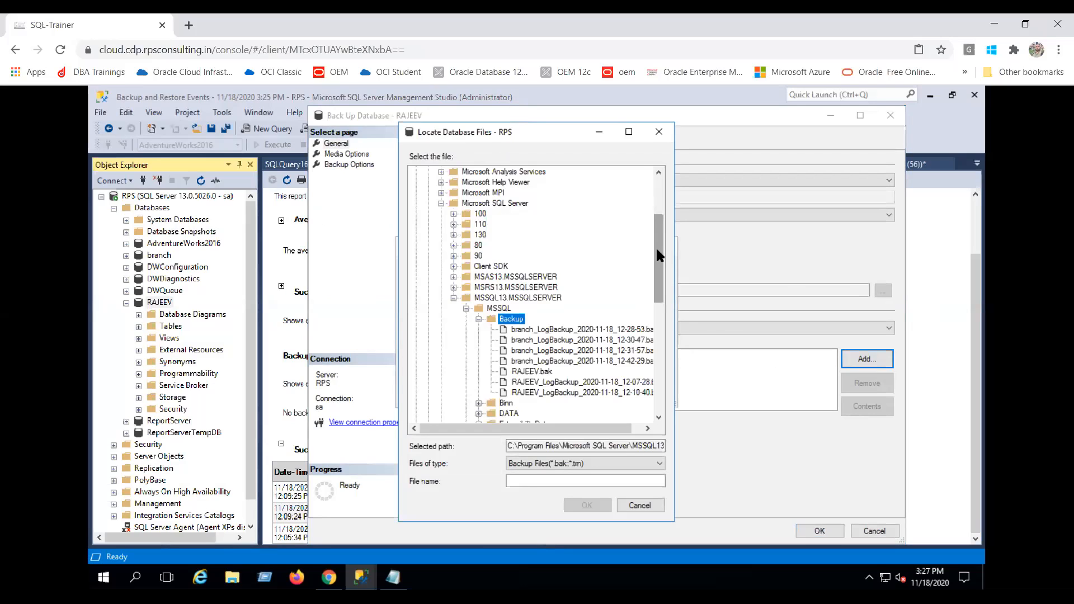
drag(654, 248, 658, 200)
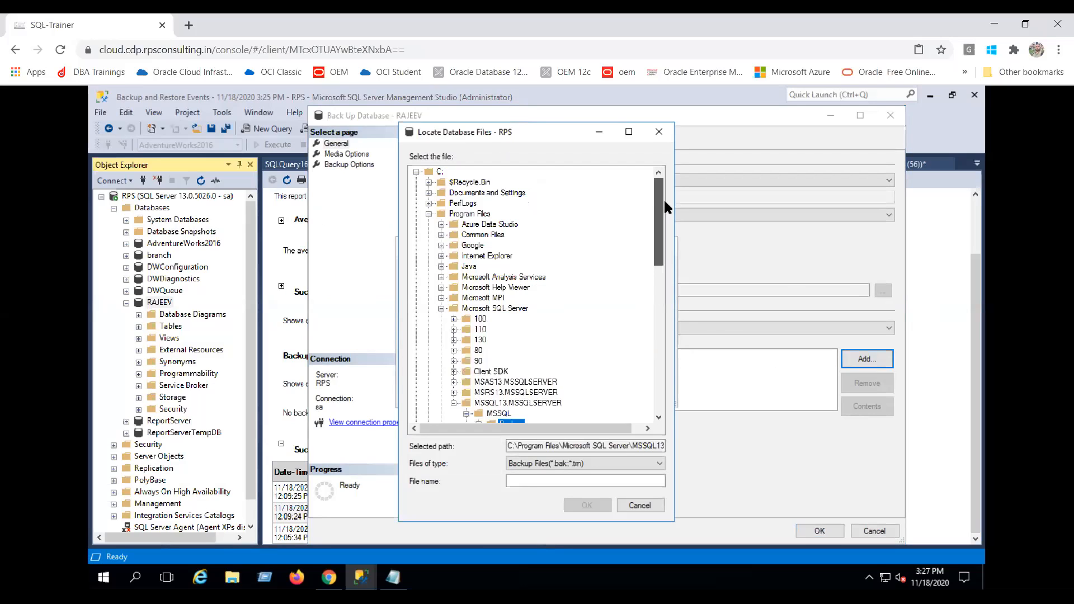
click(428, 214)
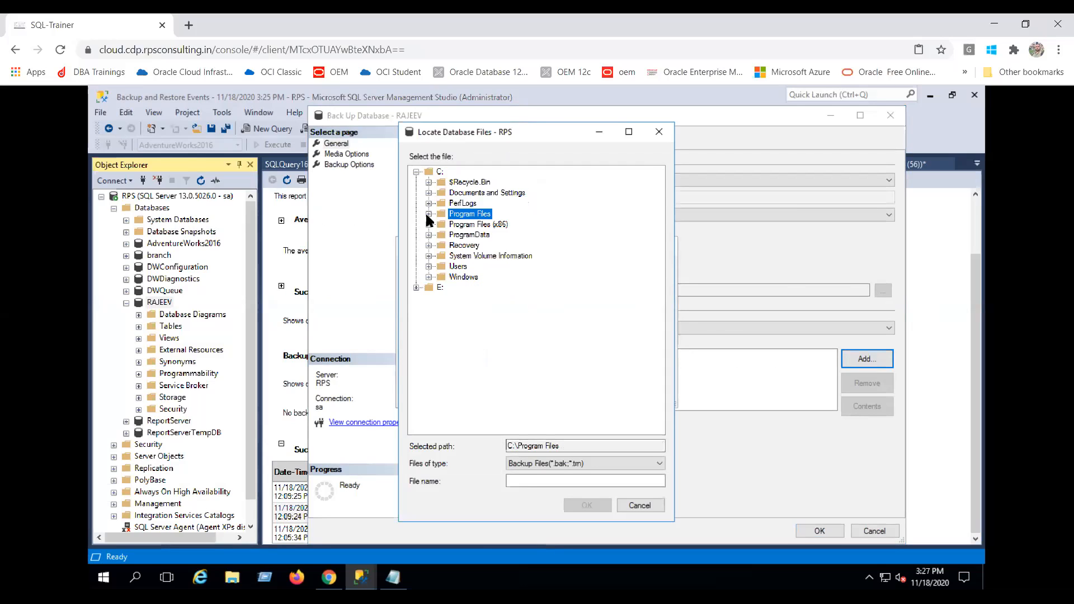
click(416, 287)
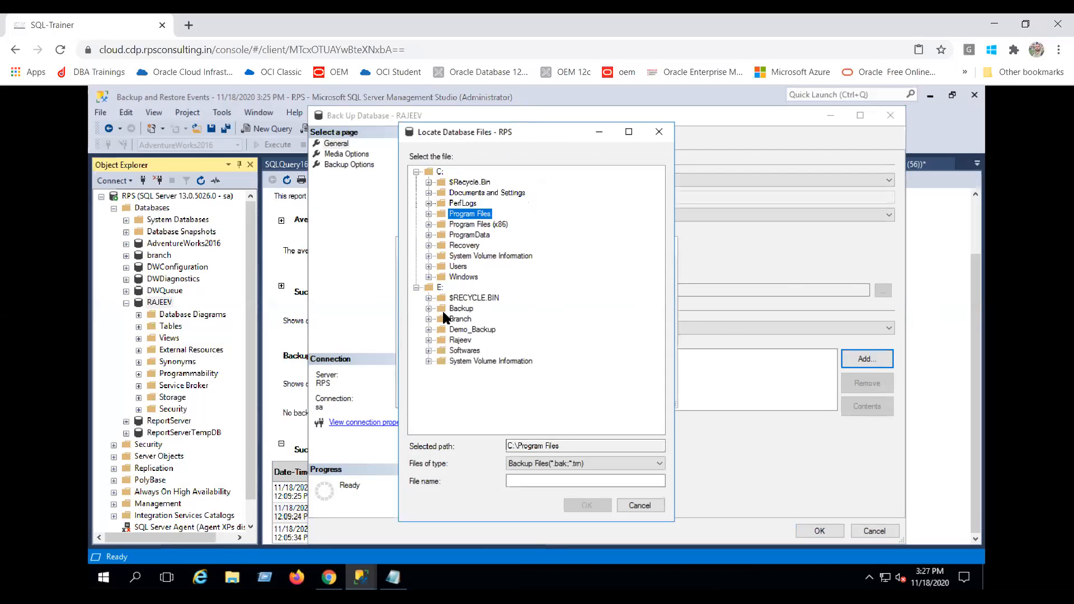
click(446, 340)
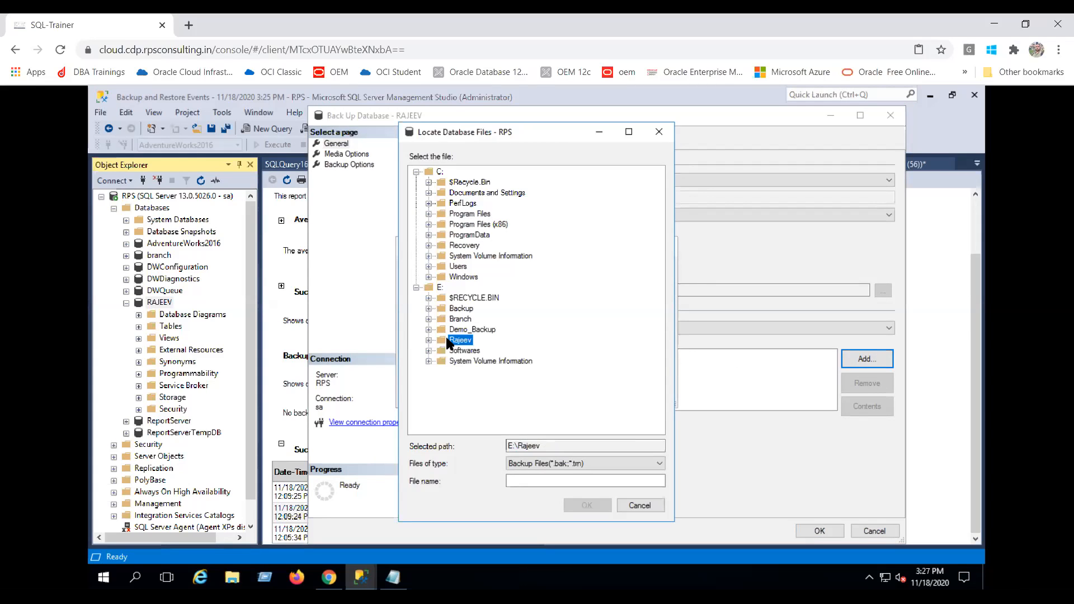
click(444, 309)
click(528, 480)
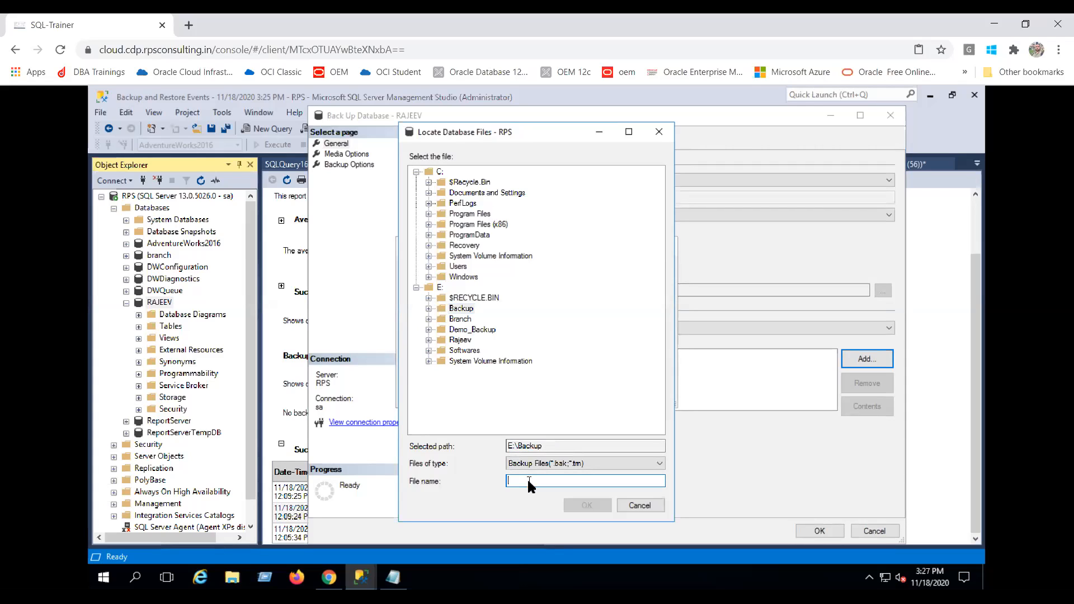
text(Raje)
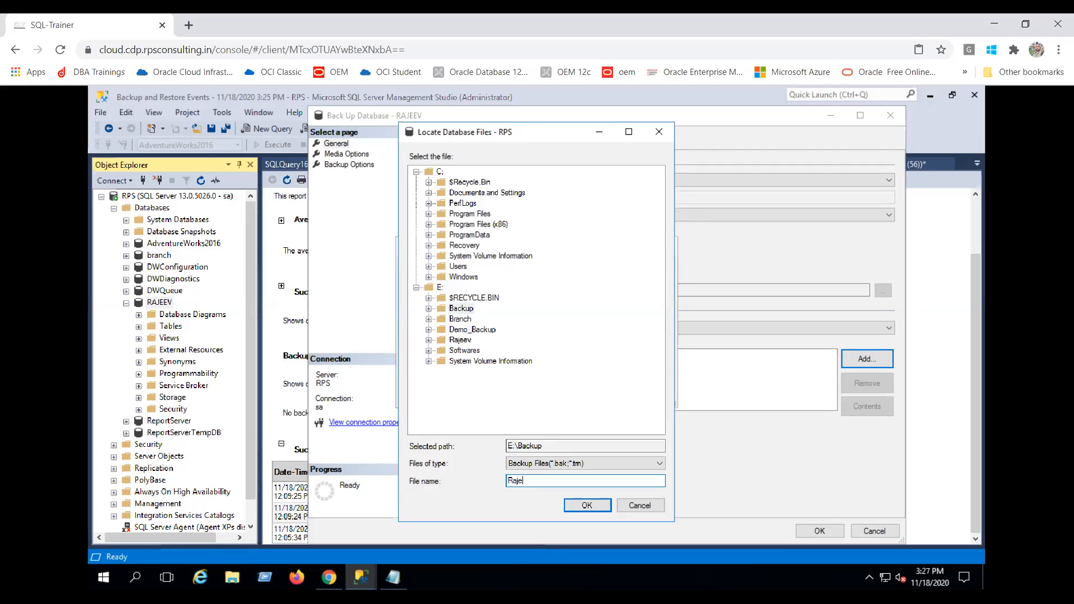
text(ev.bak)
click(579, 508)
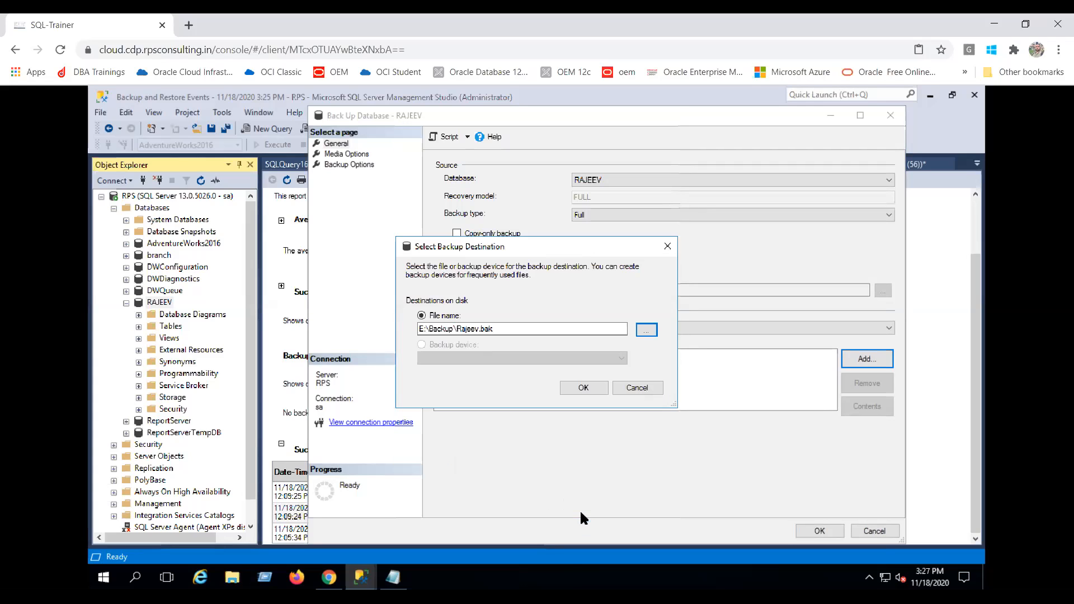
click(585, 387)
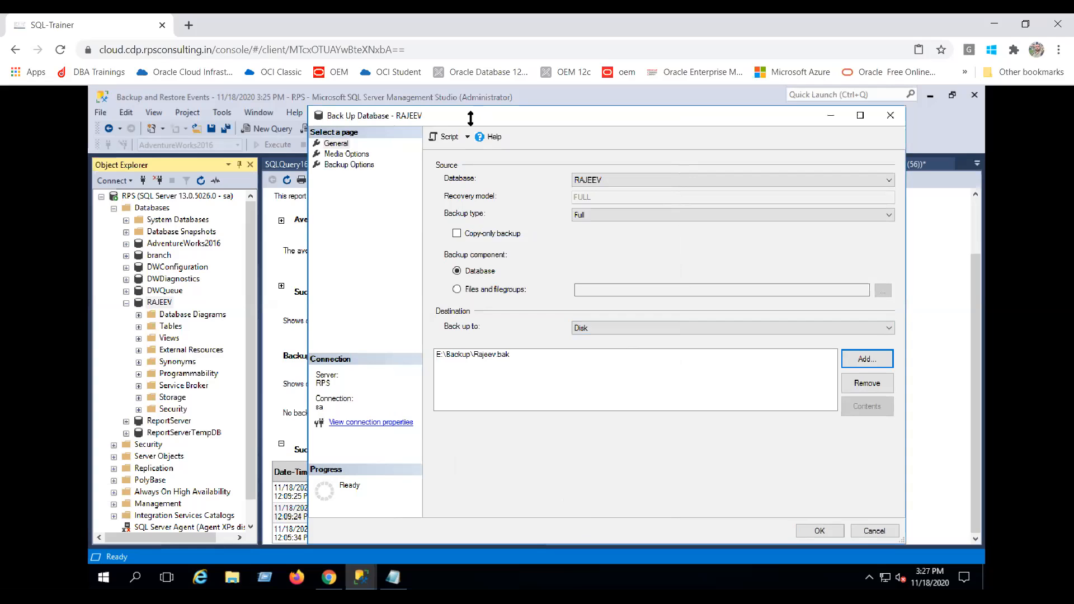
Step: Script the RAJEEV backup to a new query window, and run the backup
click(459, 138)
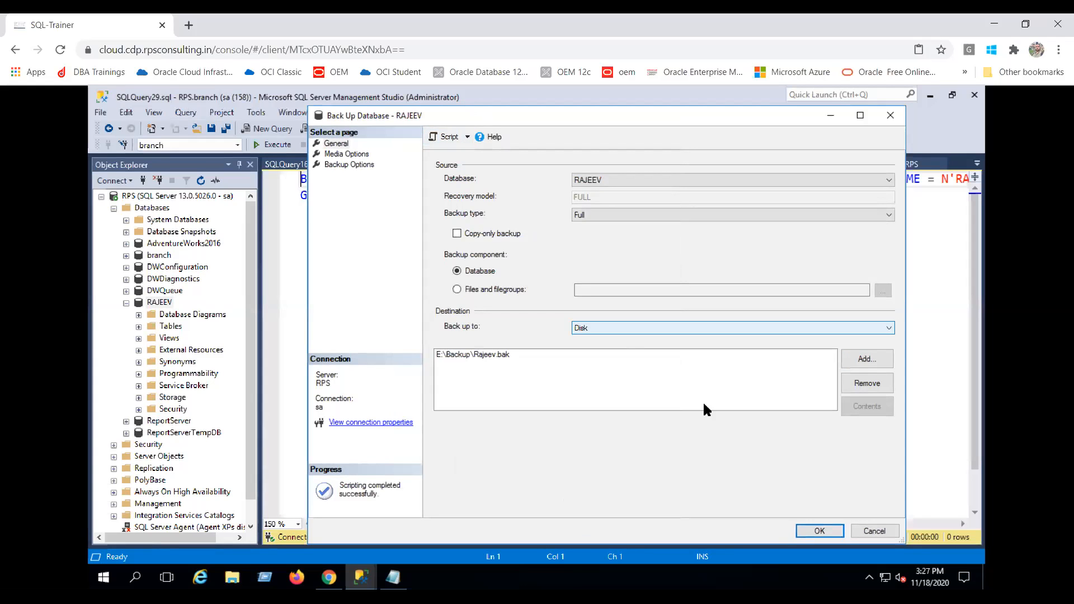
click(814, 532)
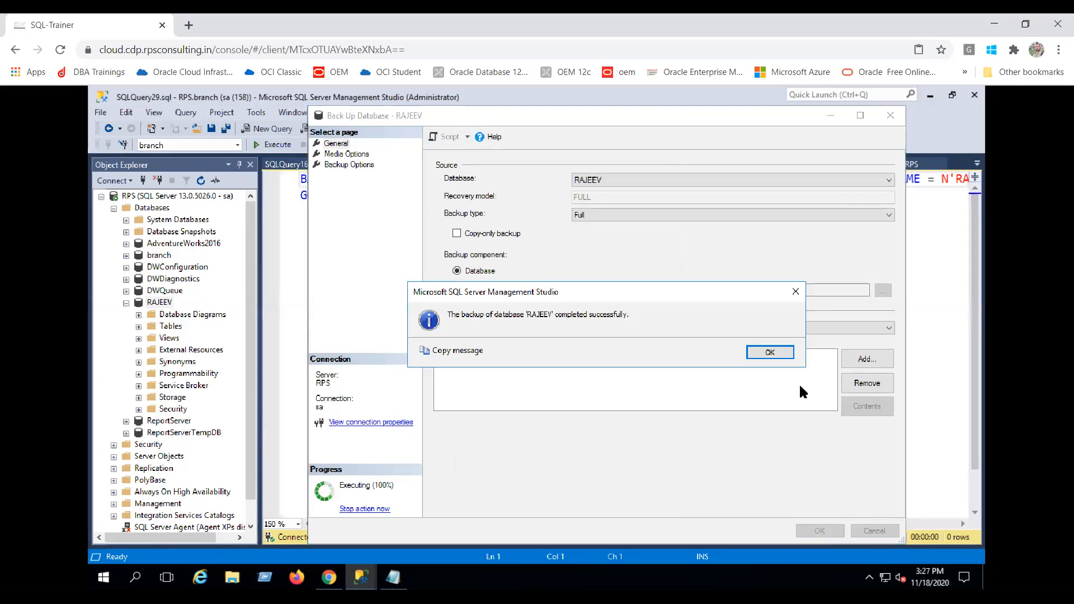
click(774, 352)
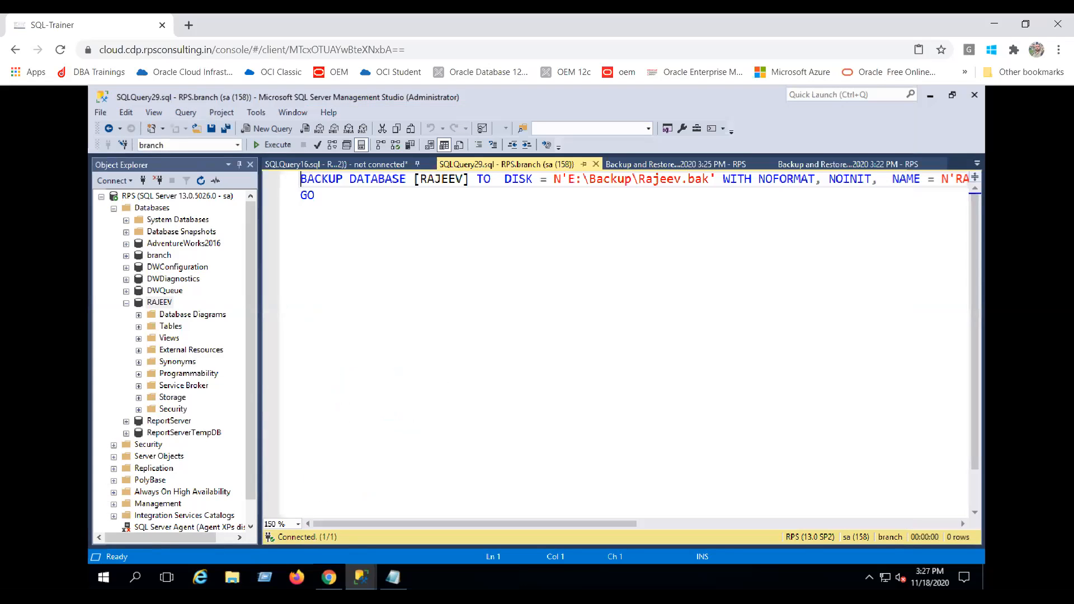
Step: Check the Backup folder on drive E: in File Explorer for Rajeev.bak, and return to the backup script
click(232, 577)
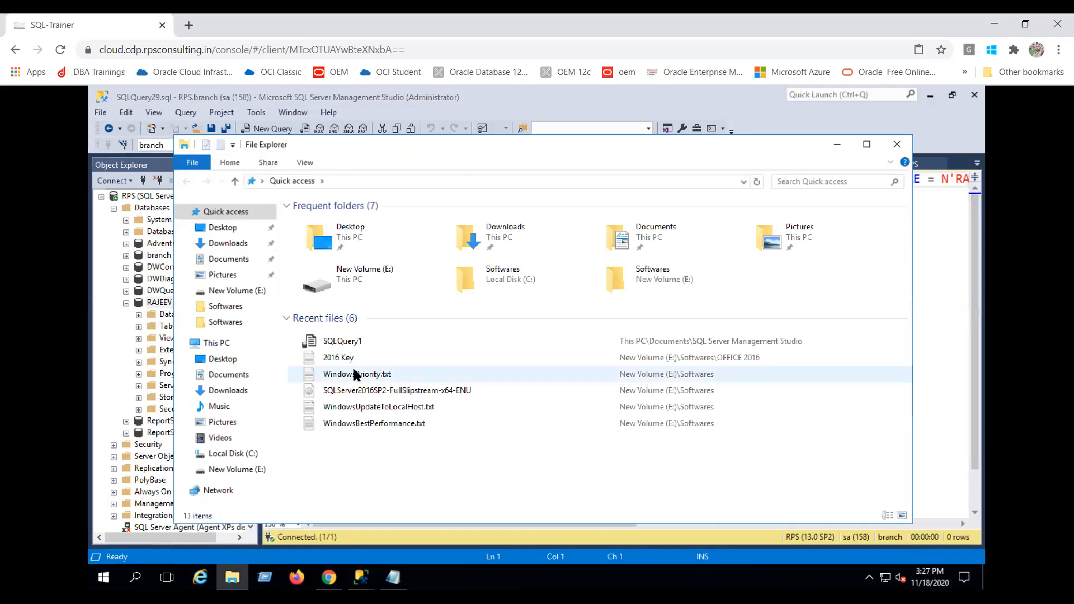
click(229, 471)
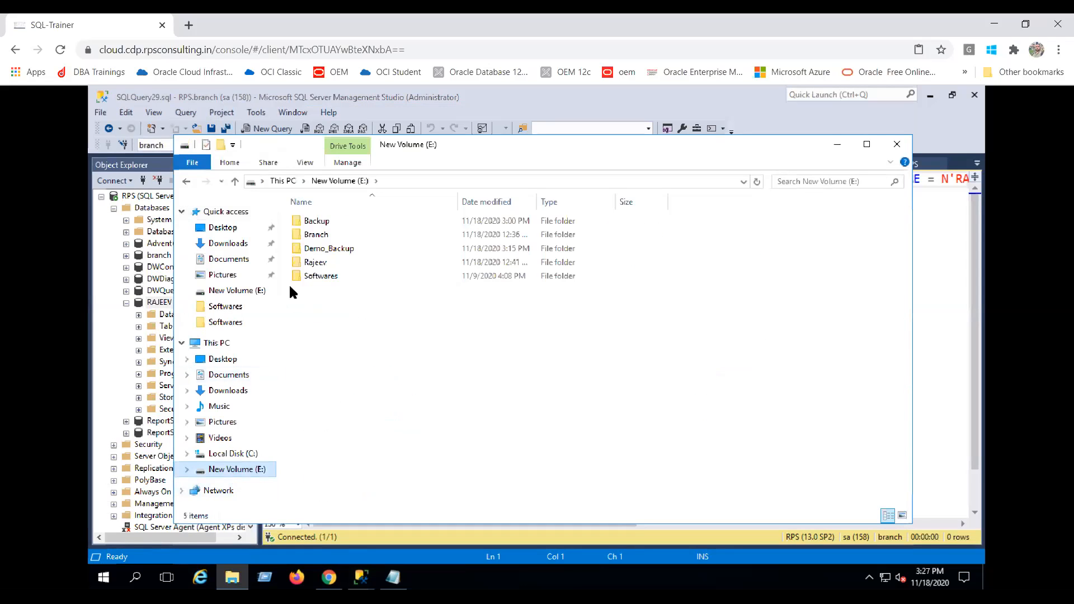
double_click(295, 223)
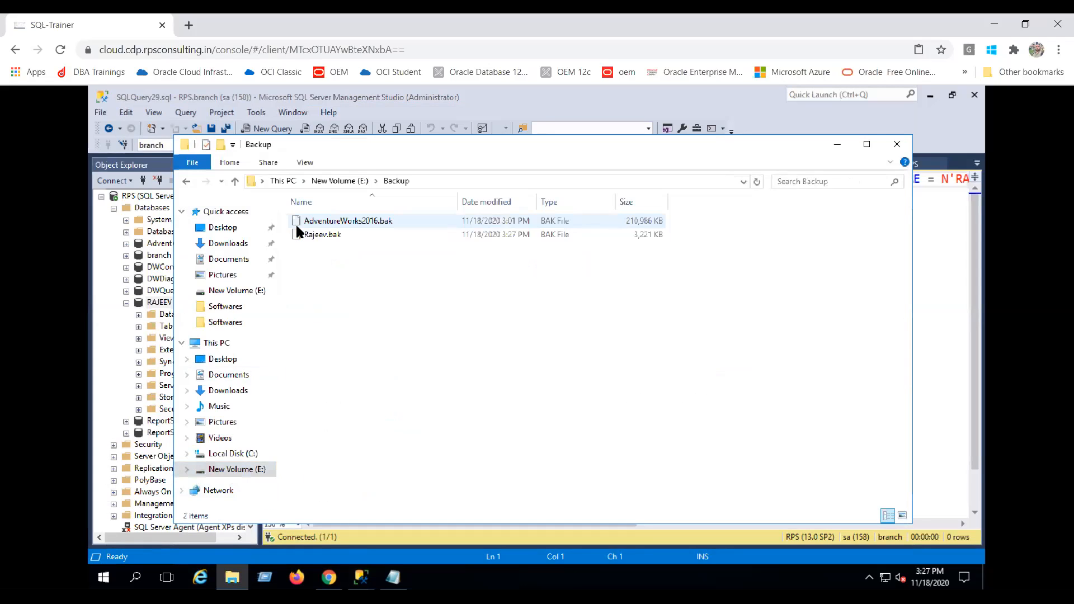
click(304, 241)
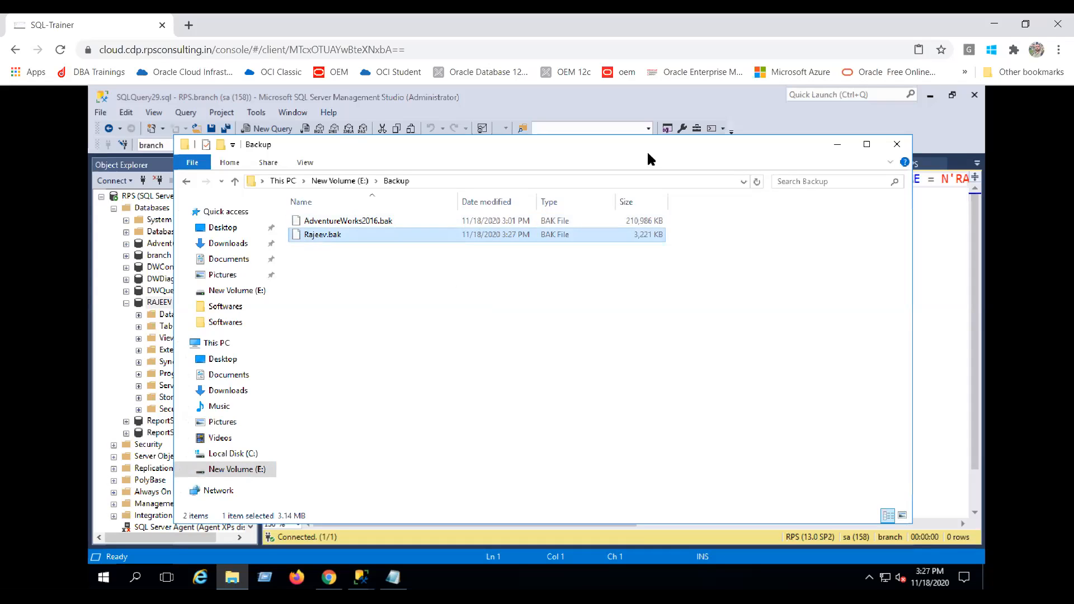
click(835, 144)
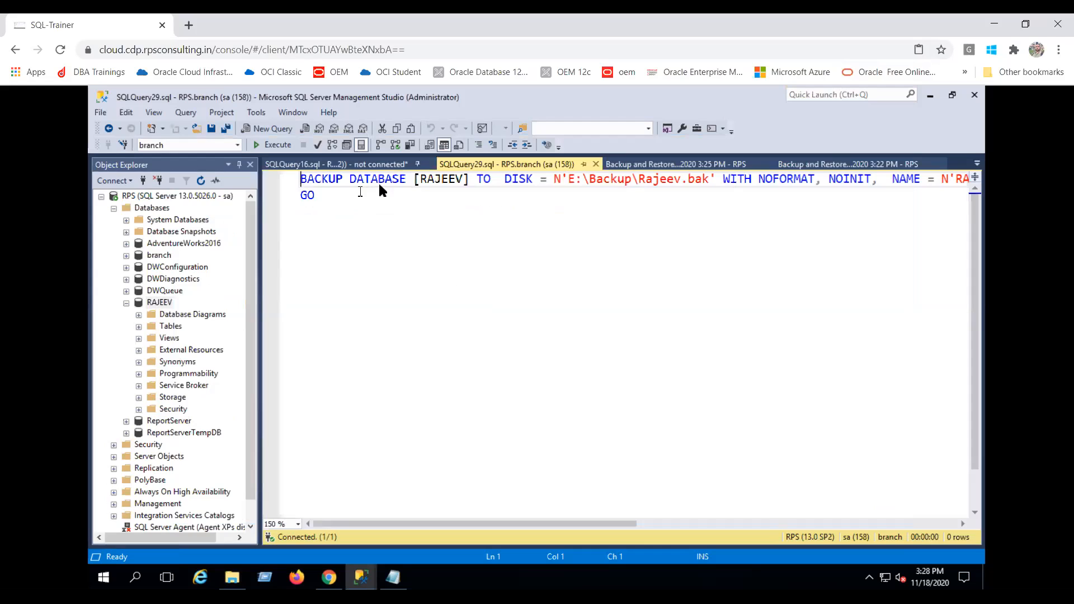
Step: Remove the square brackets around RAJEEV in the BACKUP DATABASE statement and put the TO DISK clause on its own line
click(413, 180)
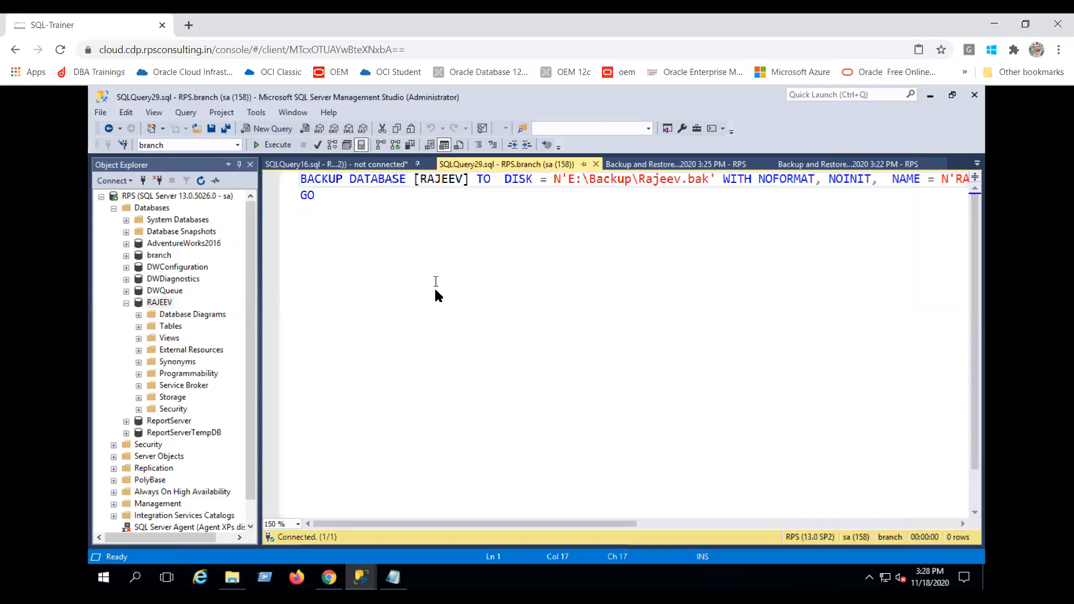
key(Delete)
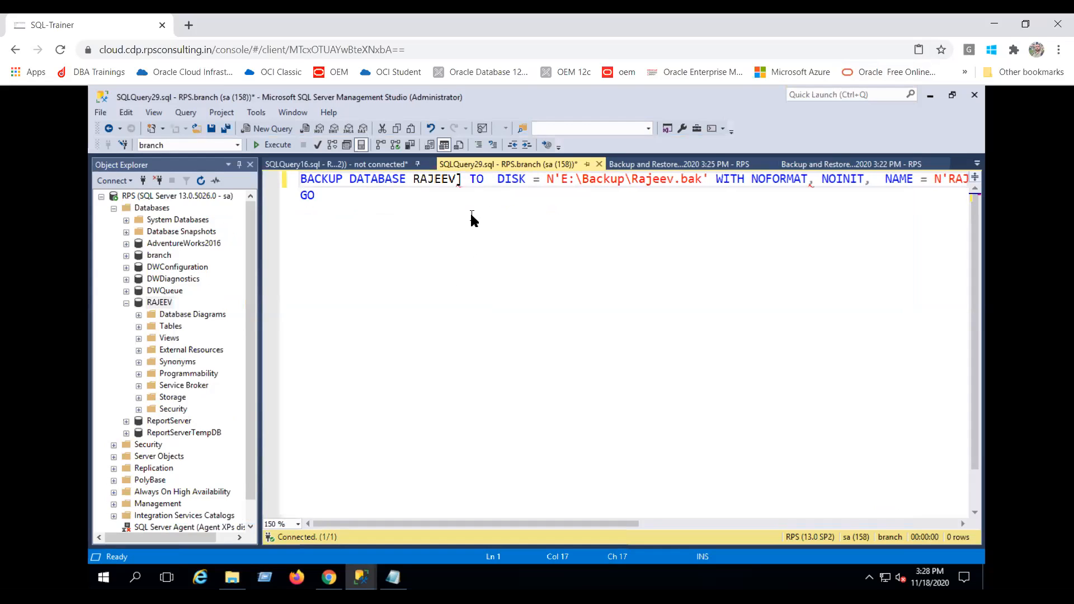
key(Right)
key(Right)
key(Right)
key(Right)
key(Delete)
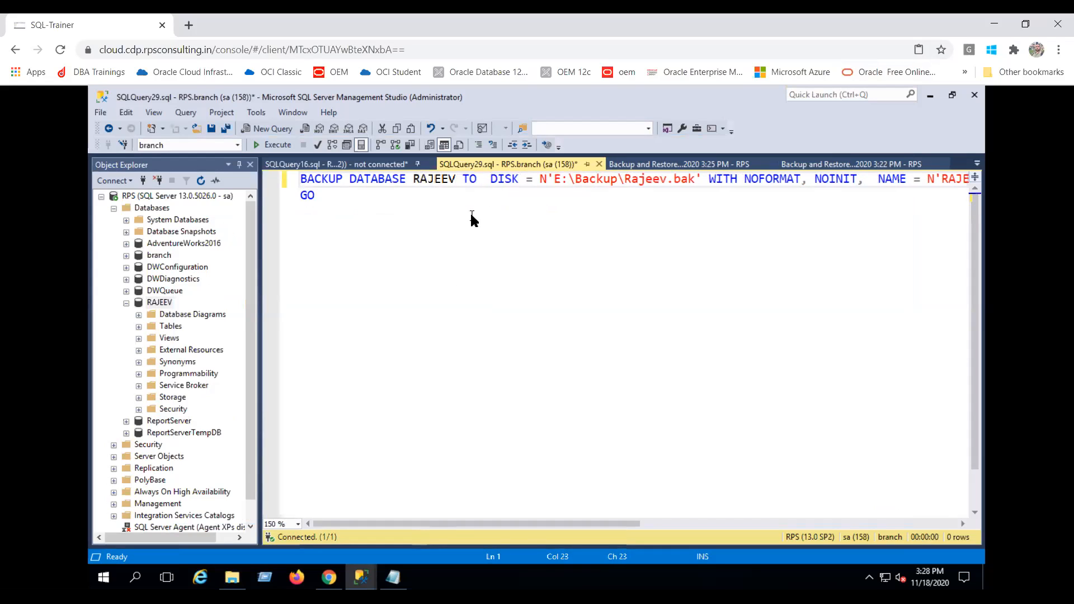
key(Return)
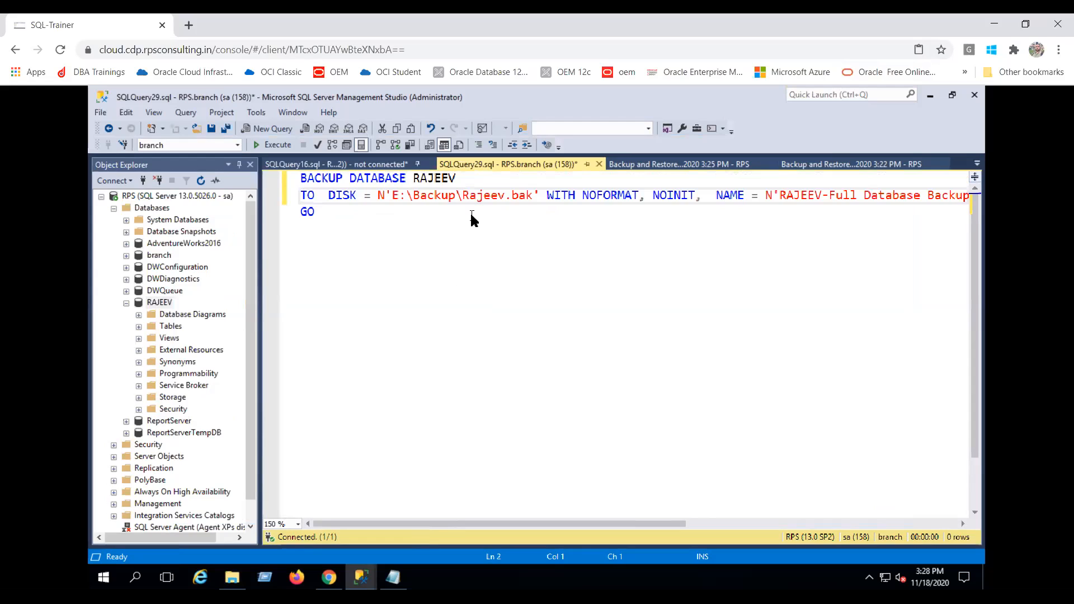
Step: Change the backup file name in the TO DISK clause from Rajeev.bak to Rajeev1.bak
key(Right)
key(Right)
key(Right)
key(Right)
key(Right)
key(Right)
key(Right)
key(Right)
key(Right)
key(Right)
key(Right)
key(Right)
key(Right)
key(Right)
key(Right)
key(Right)
key(Right)
key(Right)
key(Right)
key(Right)
key(Right)
key(Right)
key(Right)
key(Right)
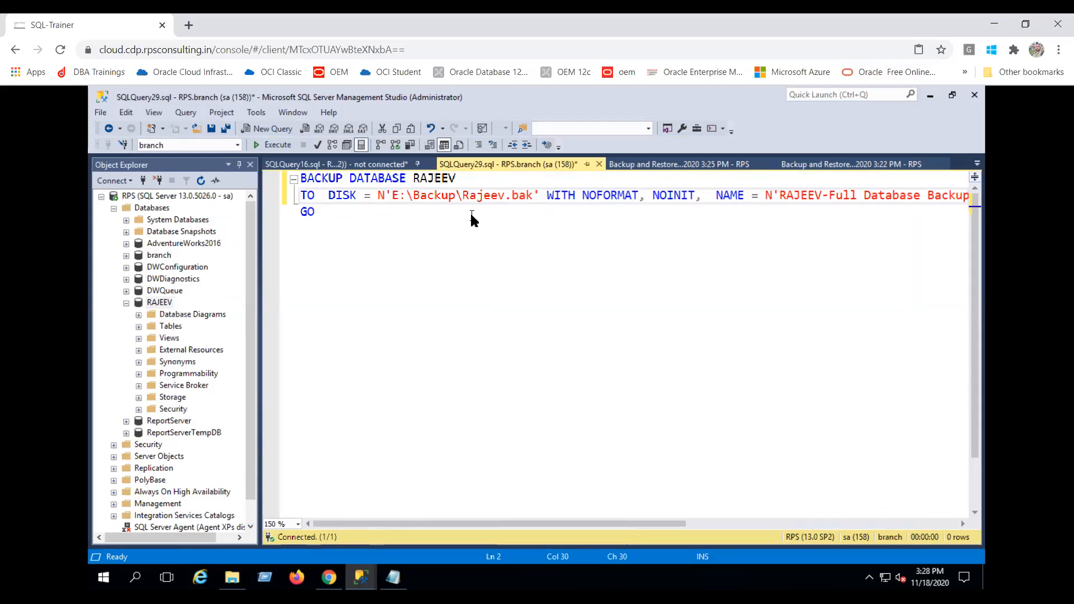
text(1)
key(Right)
key(Right)
key(Right)
key(Right)
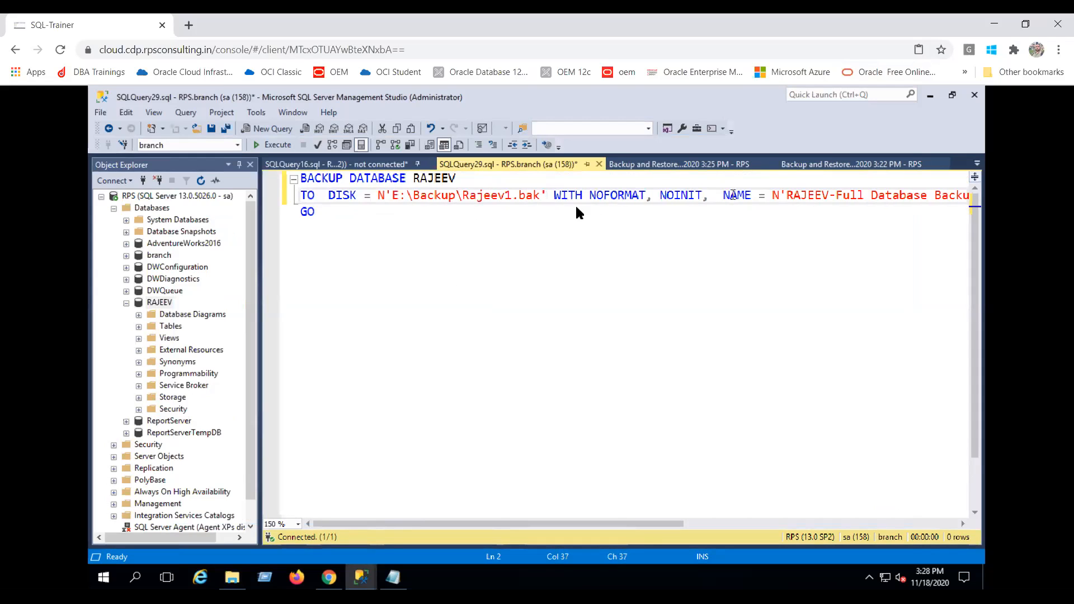
Step: Replace the WITH options and GO after the file path with a semicolon, and run the RAJEEV backup statement
drag(550, 194, 804, 199)
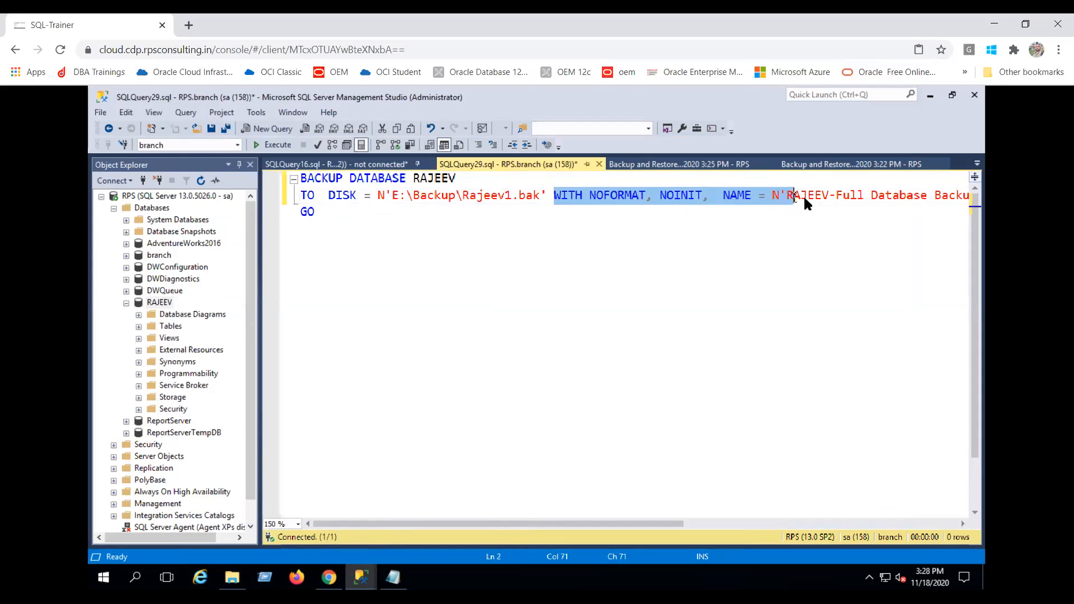
drag(871, 201, 951, 213)
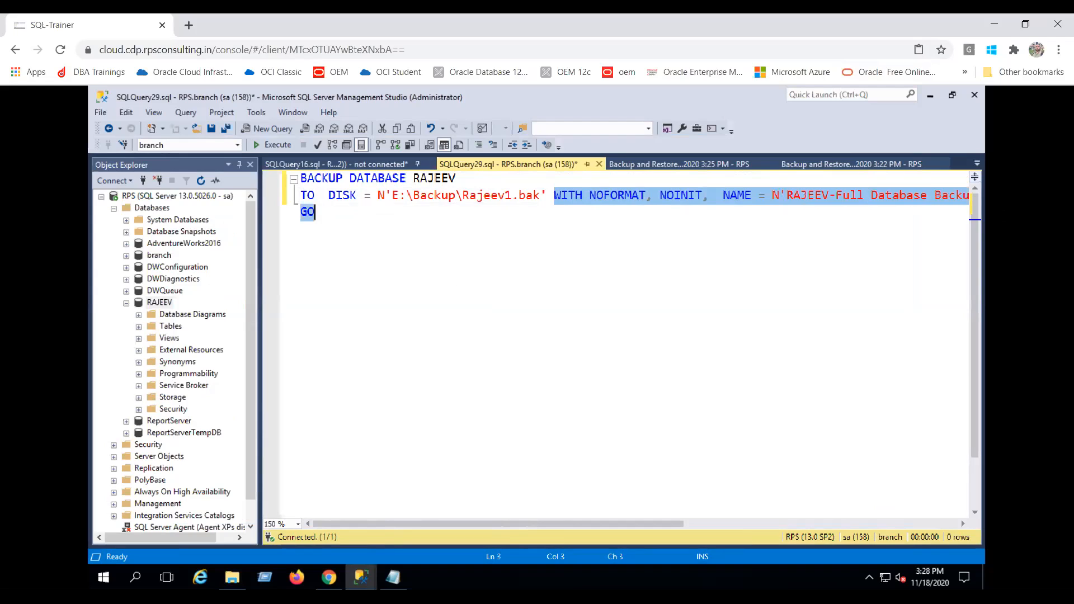
key(Delete)
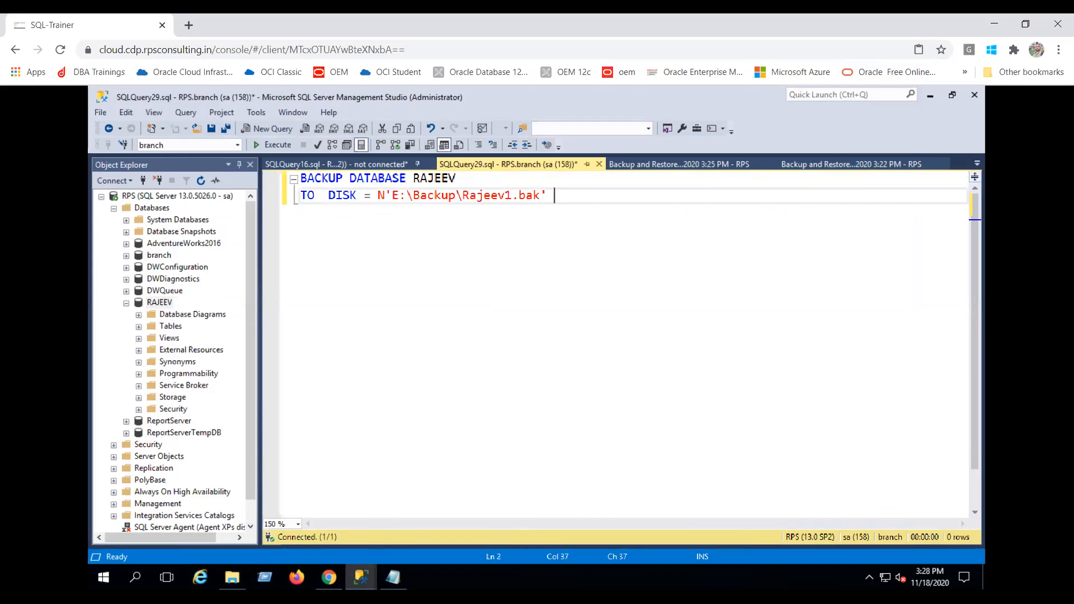
text(;)
drag(561, 196, 297, 179)
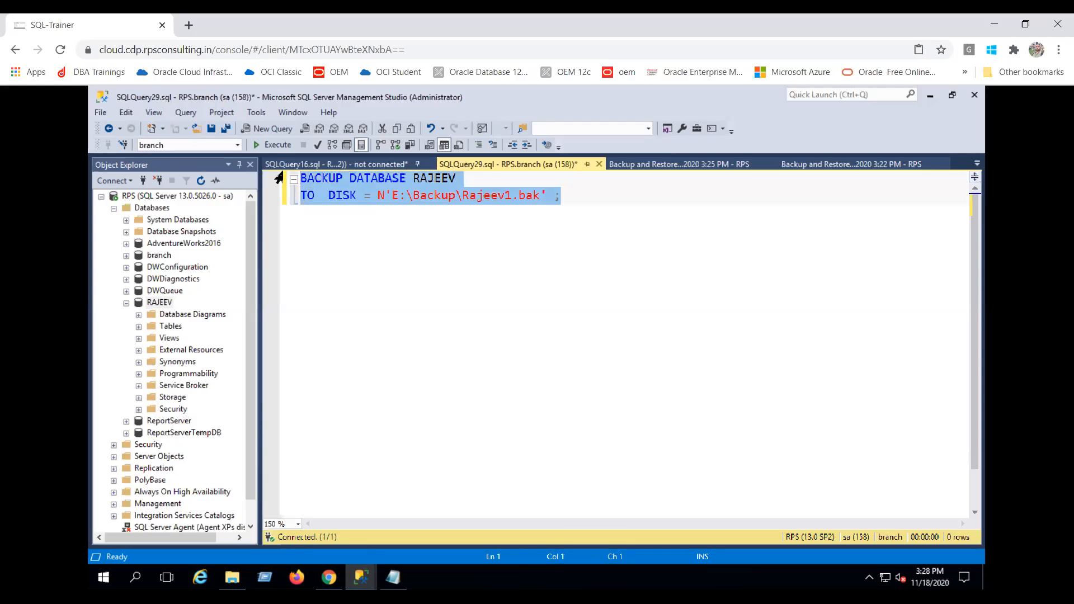
click(272, 146)
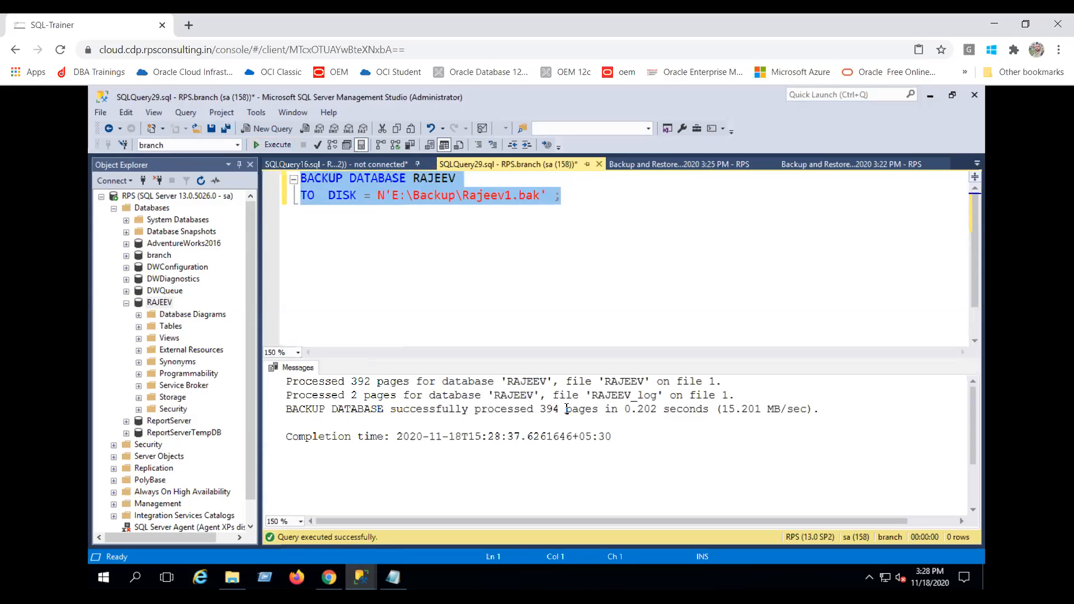
Step: Check the Backup folder in File Explorer for Rajeev1.bak, and return to the backup script
click(241, 579)
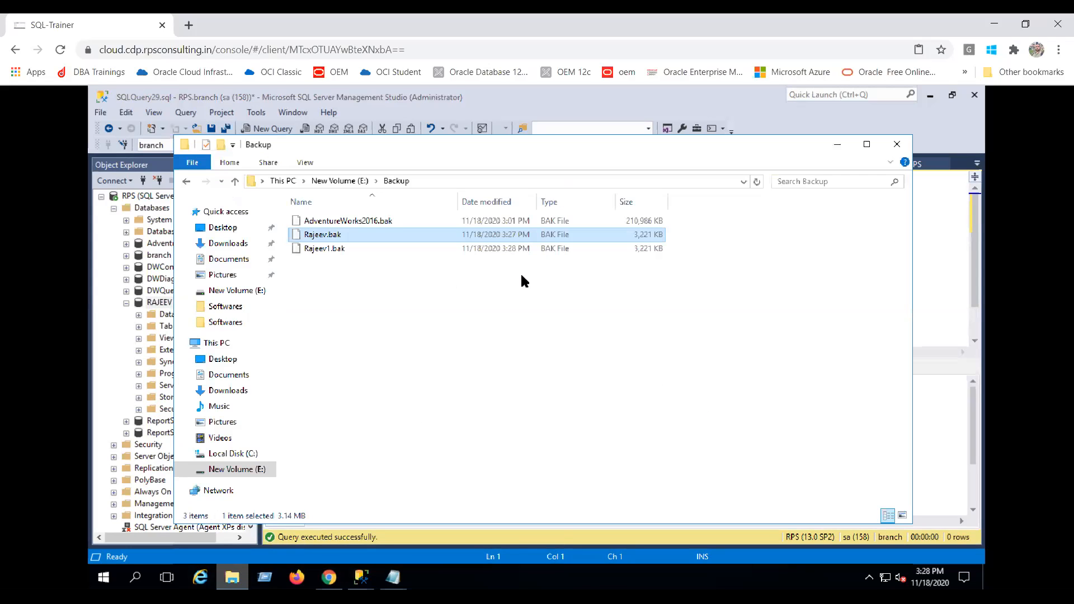
click(299, 250)
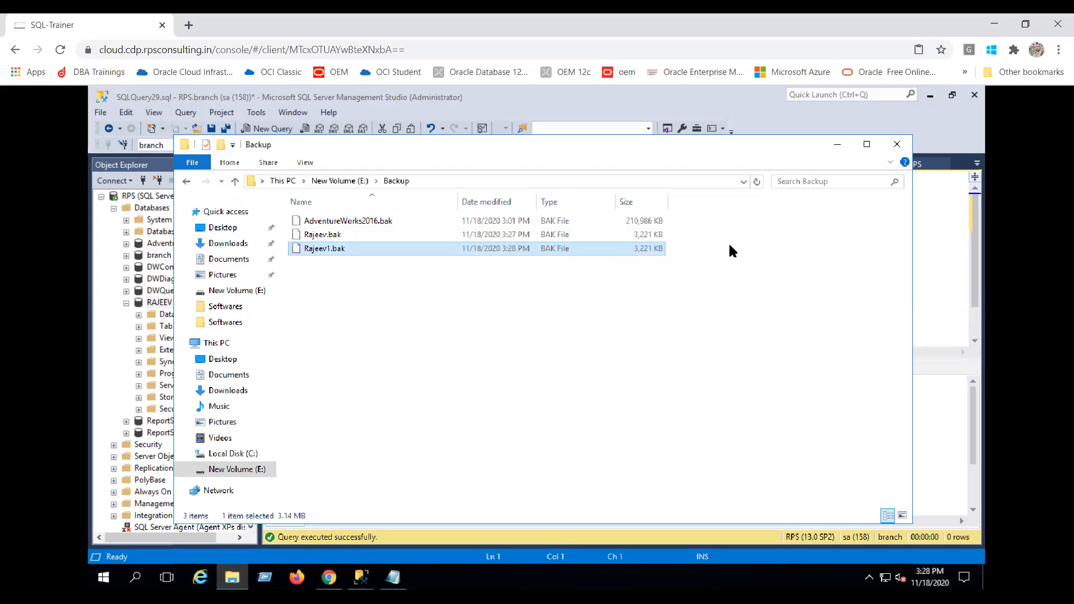
click(837, 145)
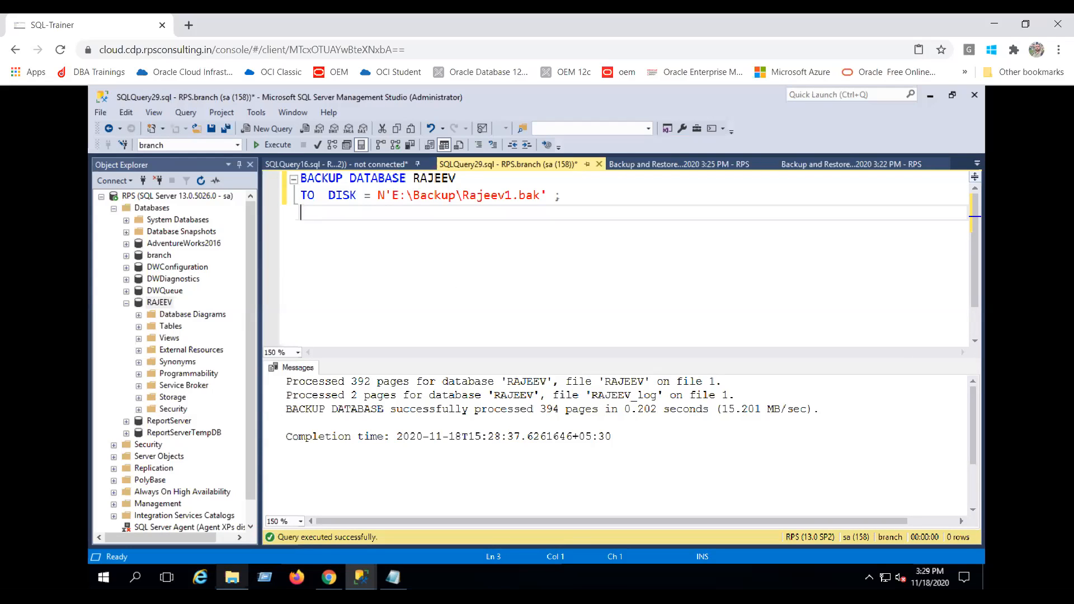
mouse_move(232, 577)
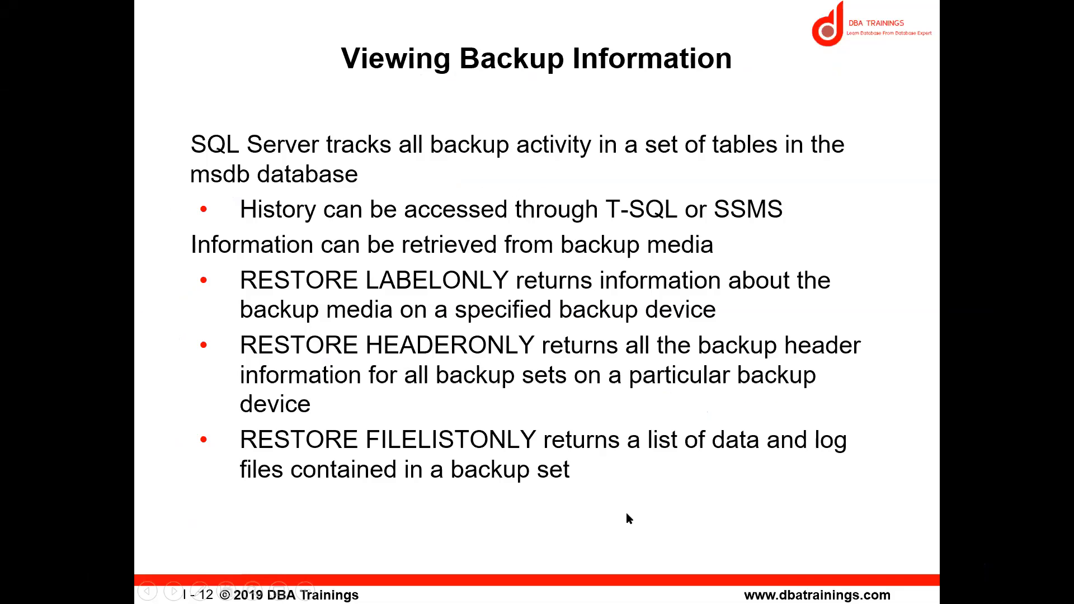
click(562, 404)
click(563, 406)
click(564, 406)
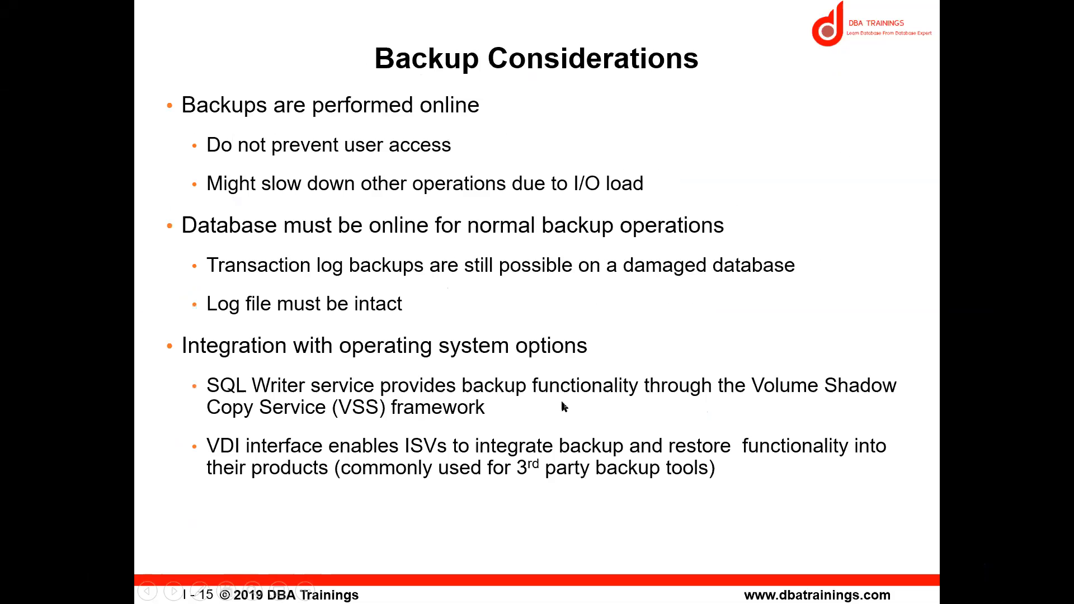
key(Left)
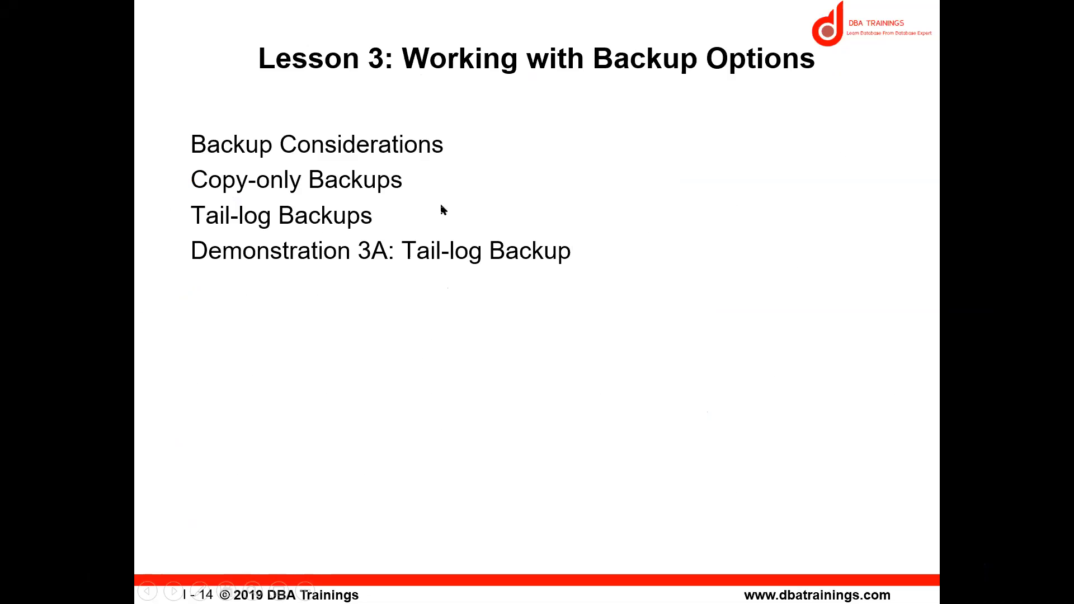
click(632, 292)
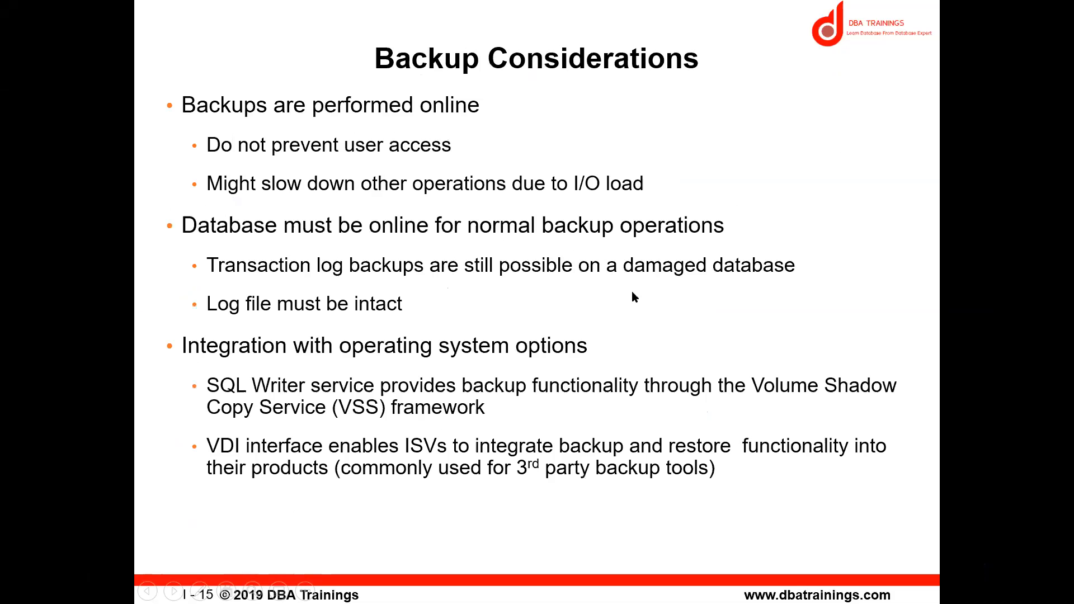
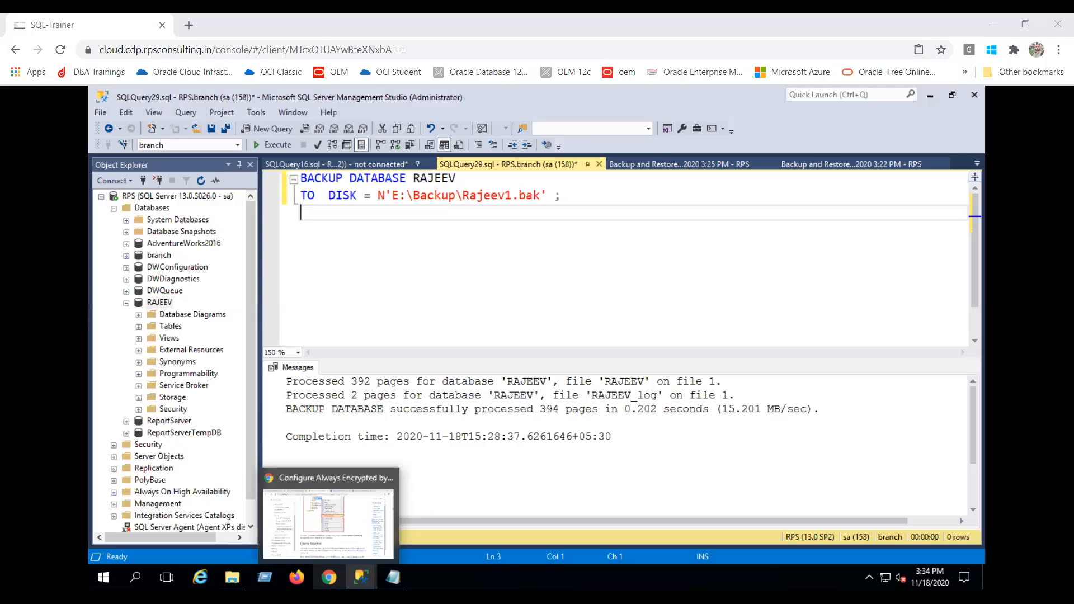
Step: Add a WITH COMPRESSION line below the TO DISK clause and change the backup file name to Rajeev1_COM.bak
text(/wit)
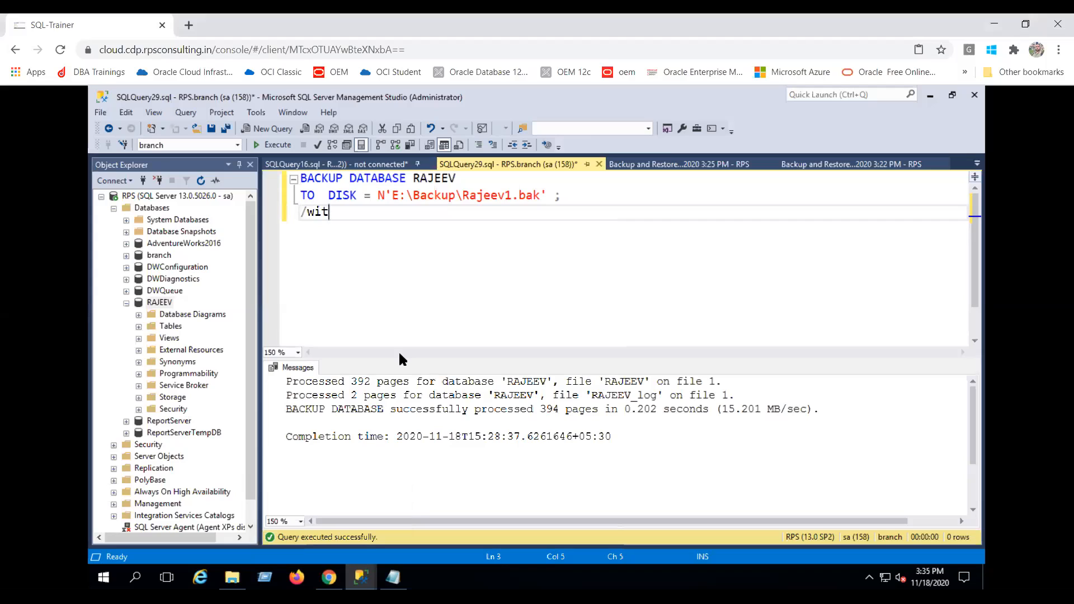
key(shift+Home)
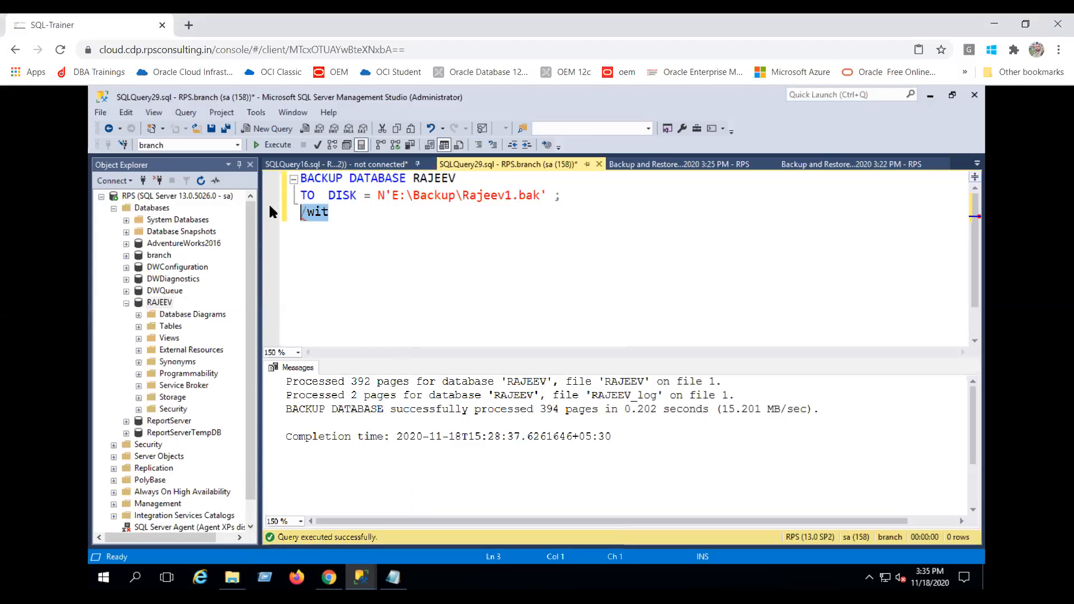
text(WI)
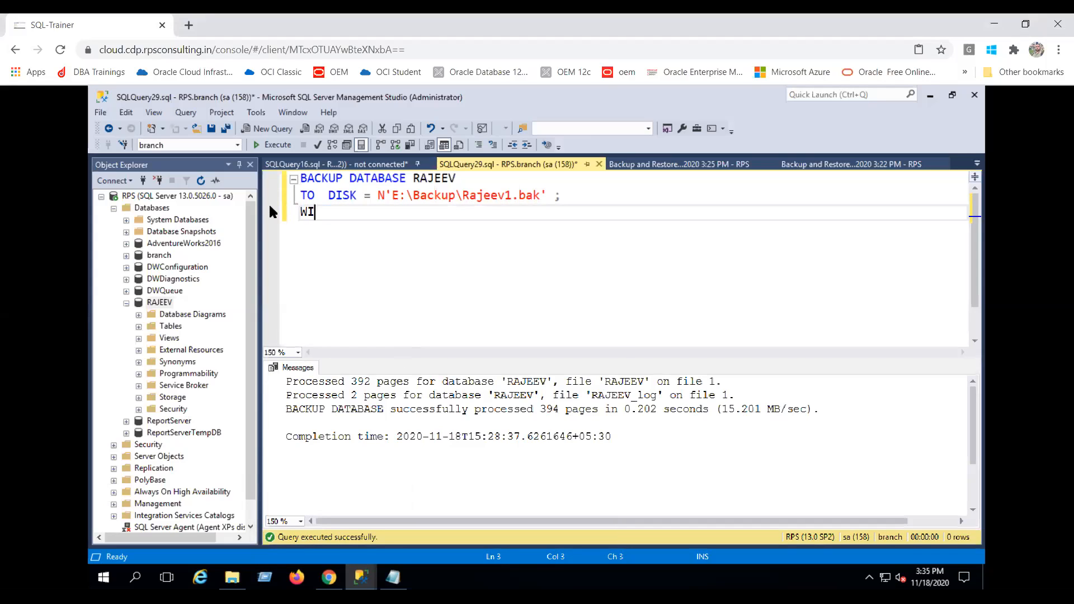
text(TH COMPRESSION)
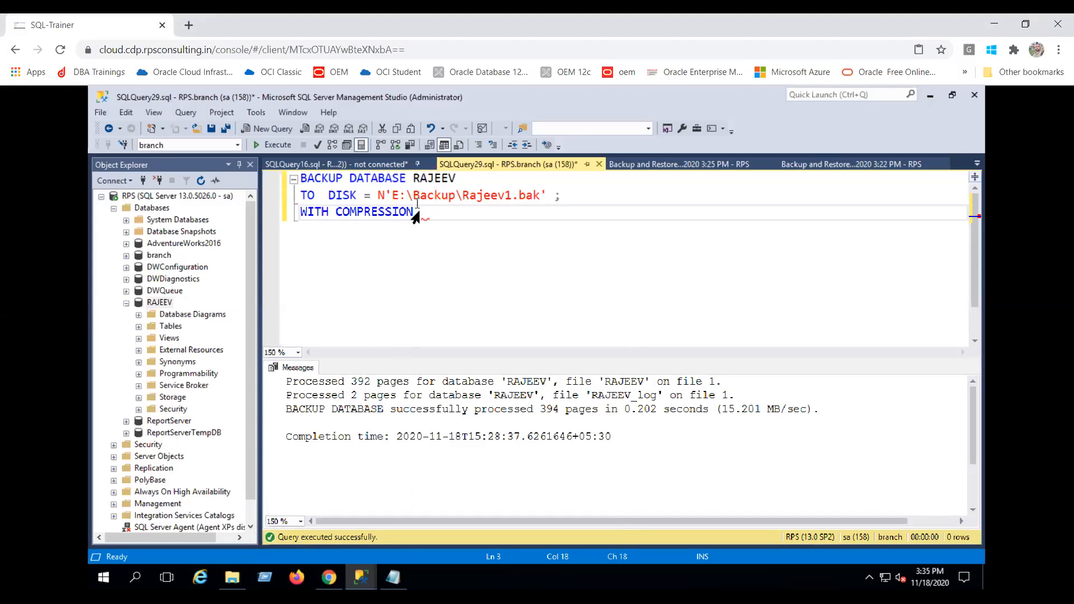
click(512, 197)
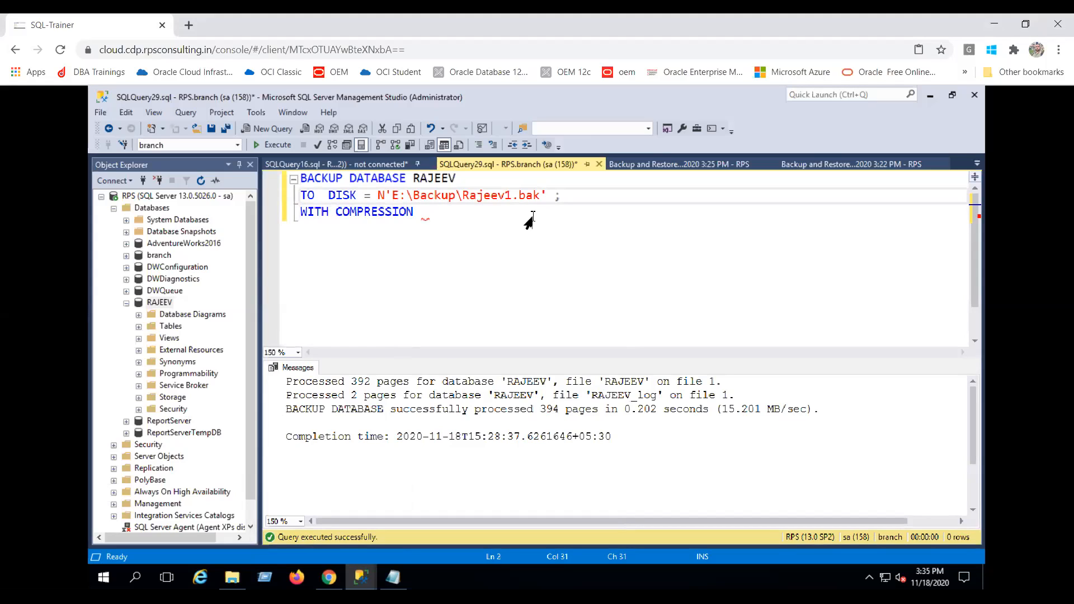
text(_COM)
click(514, 234)
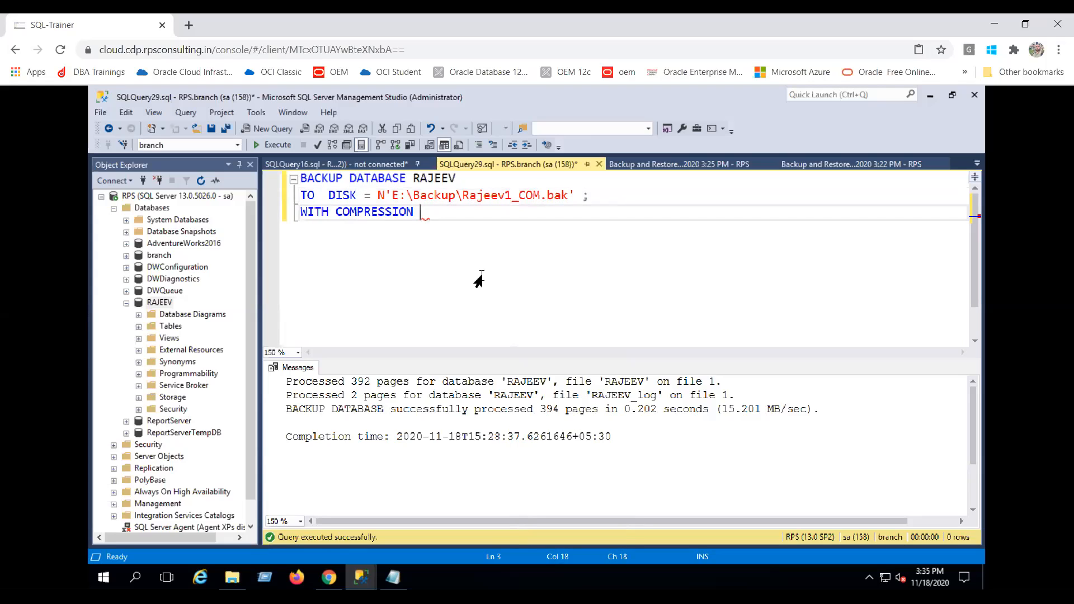
Step: Try to run the RAJEEV backup statement with compression
key(alt)
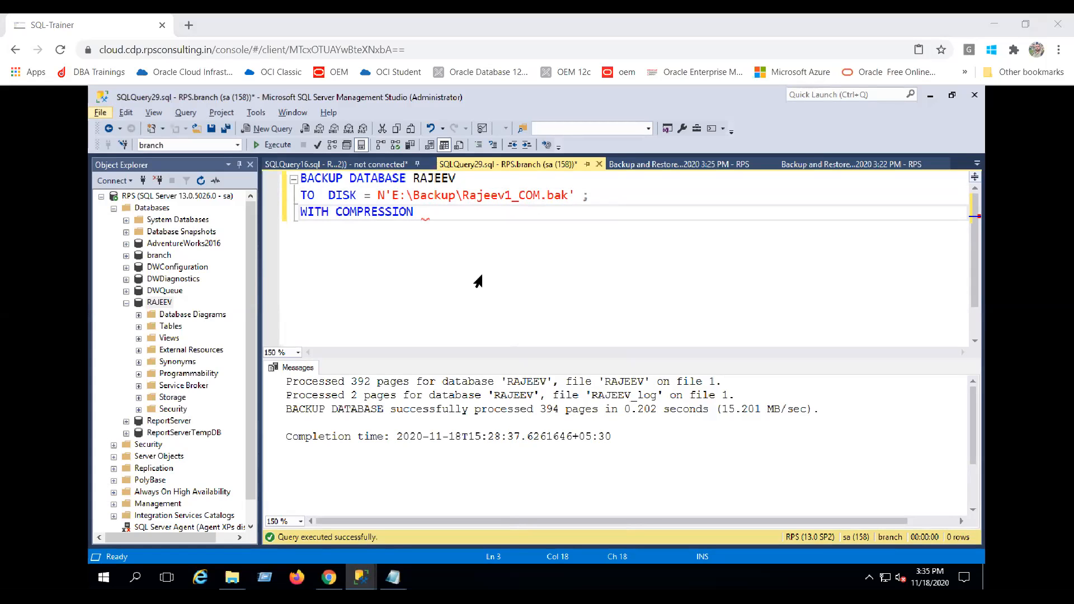
drag(421, 212, 291, 180)
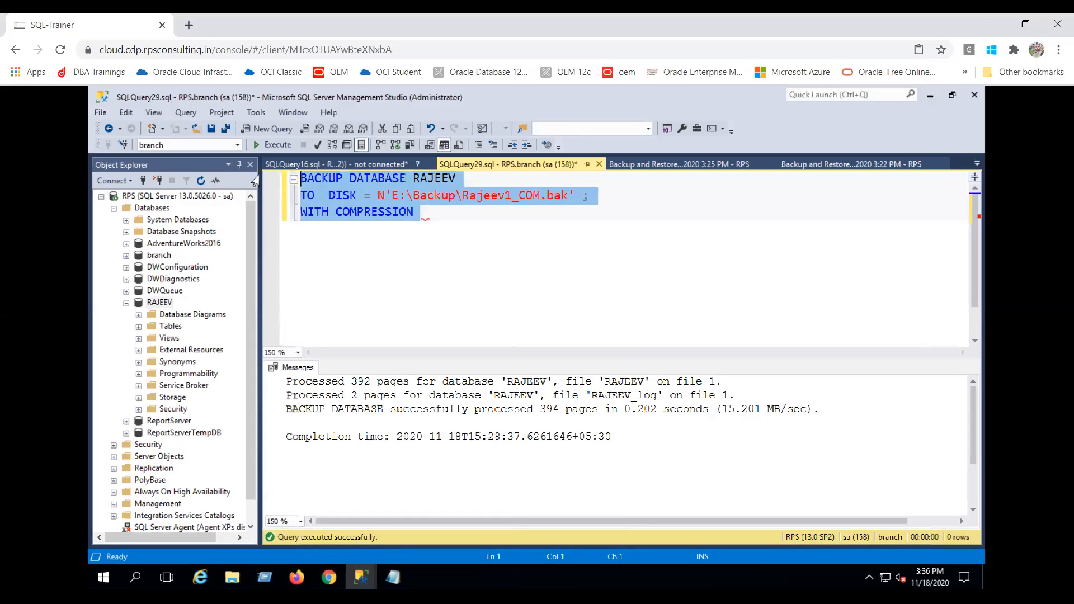
click(278, 145)
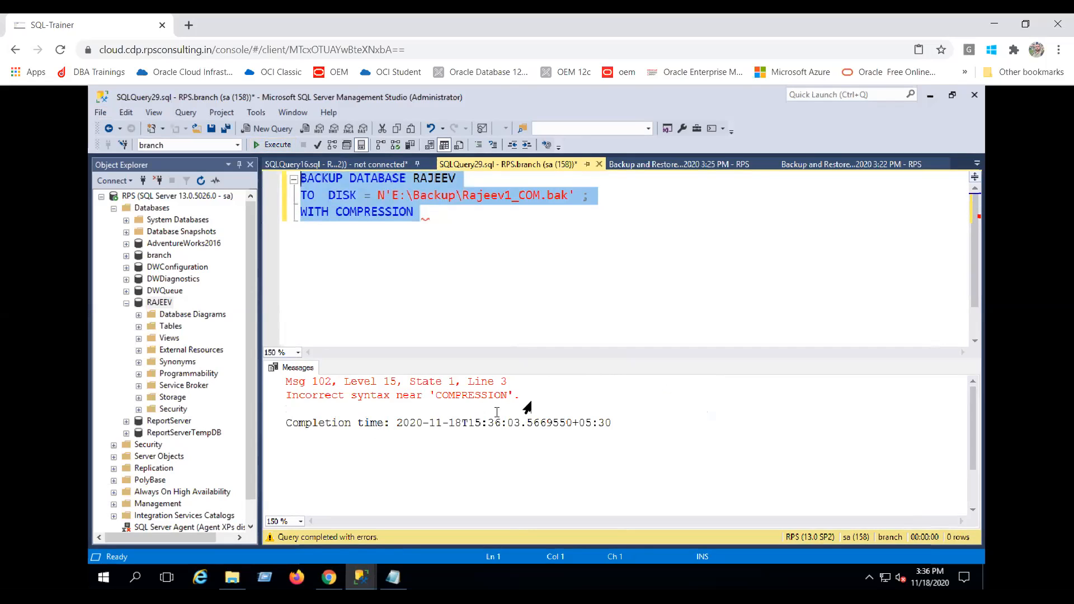
click(485, 318)
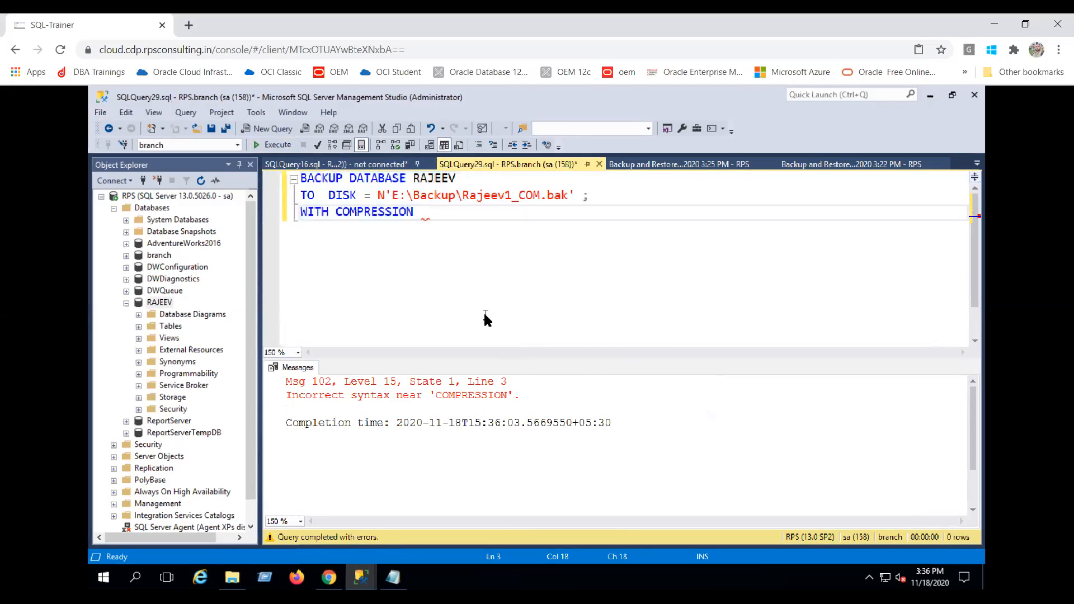
key(alt)
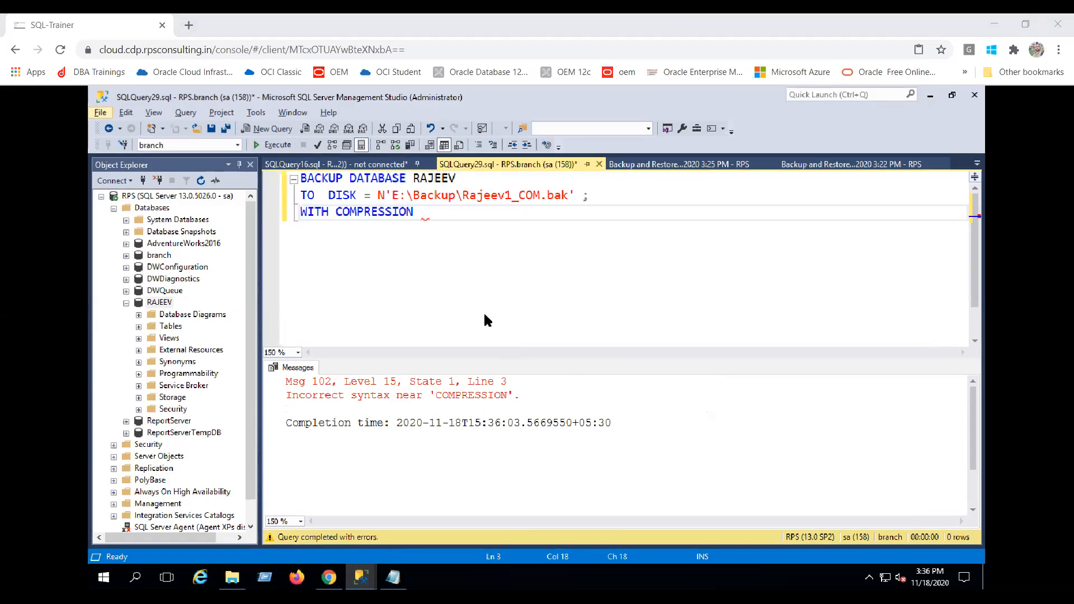
key(alt+Tab)
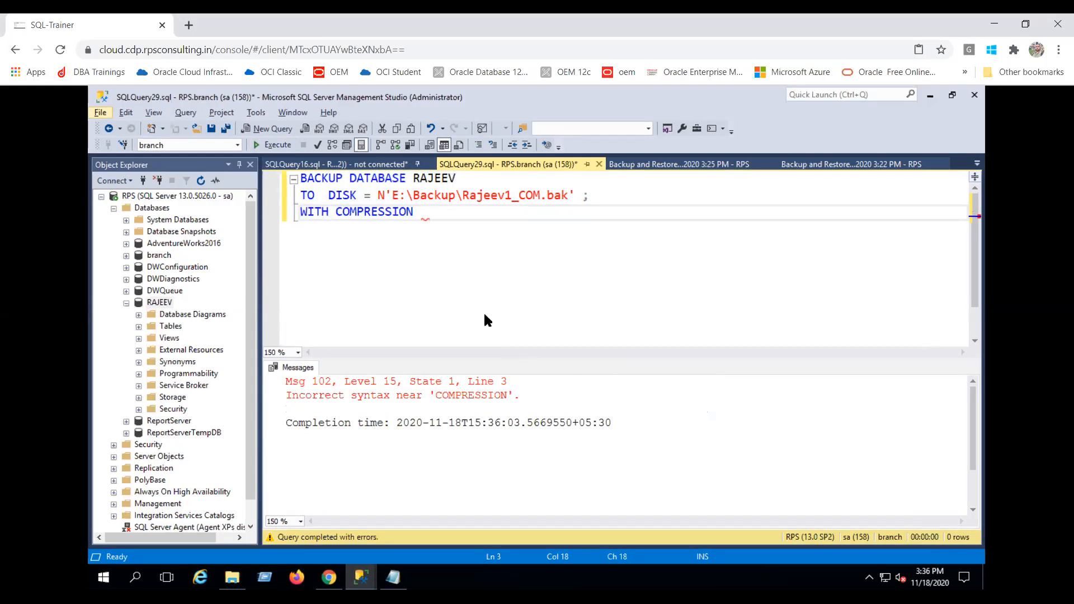
click(485, 315)
key(alt+Tab)
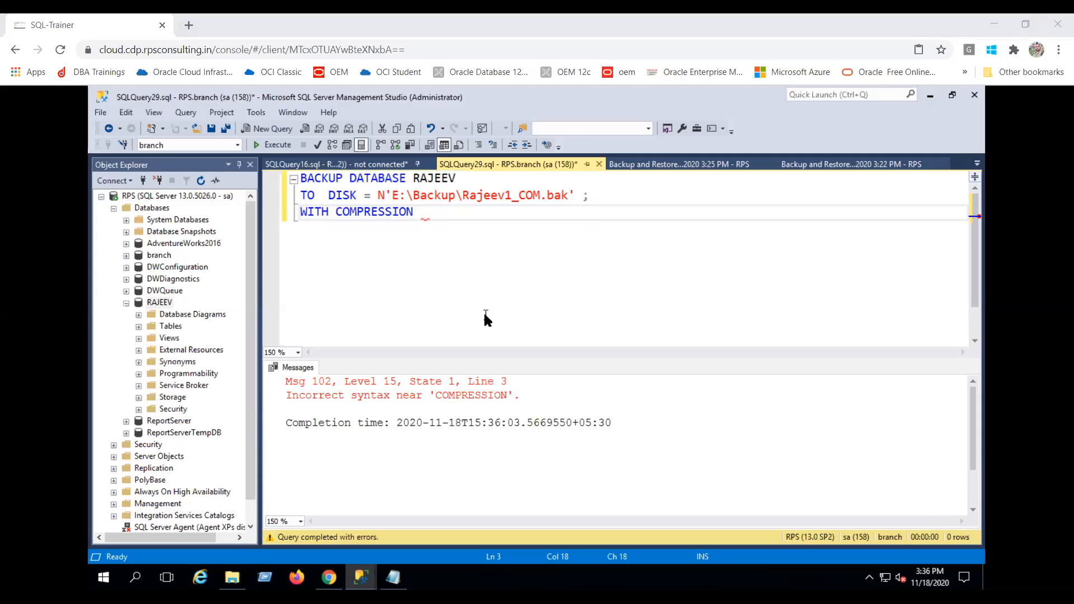
key(alt+Tab)
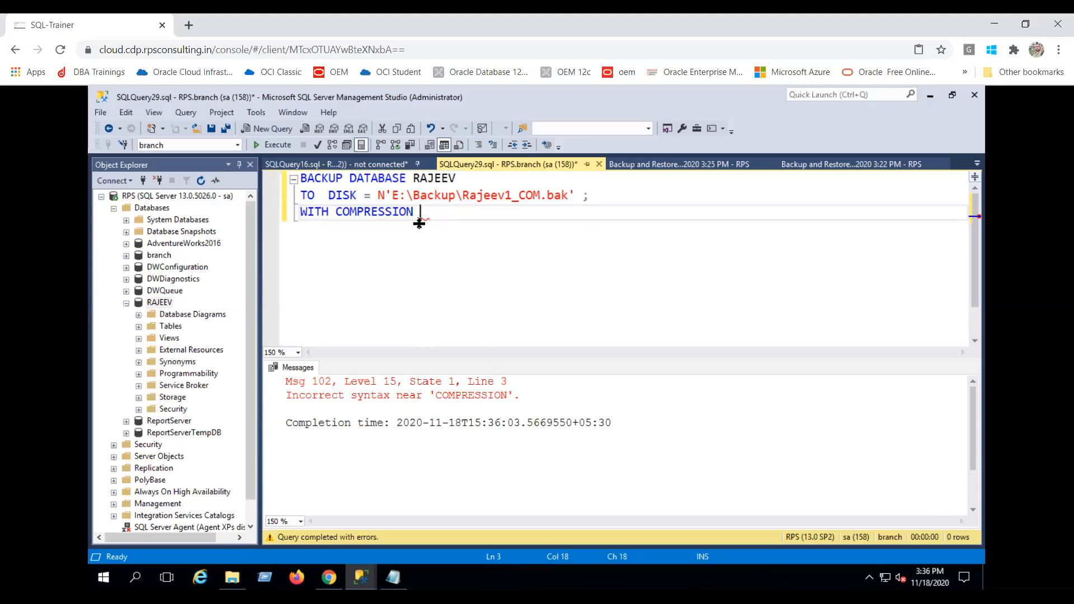
Step: Move the semicolon from the end of the TO DISK line to after WITH COMPRESSION, and run the backup statement
click(575, 196)
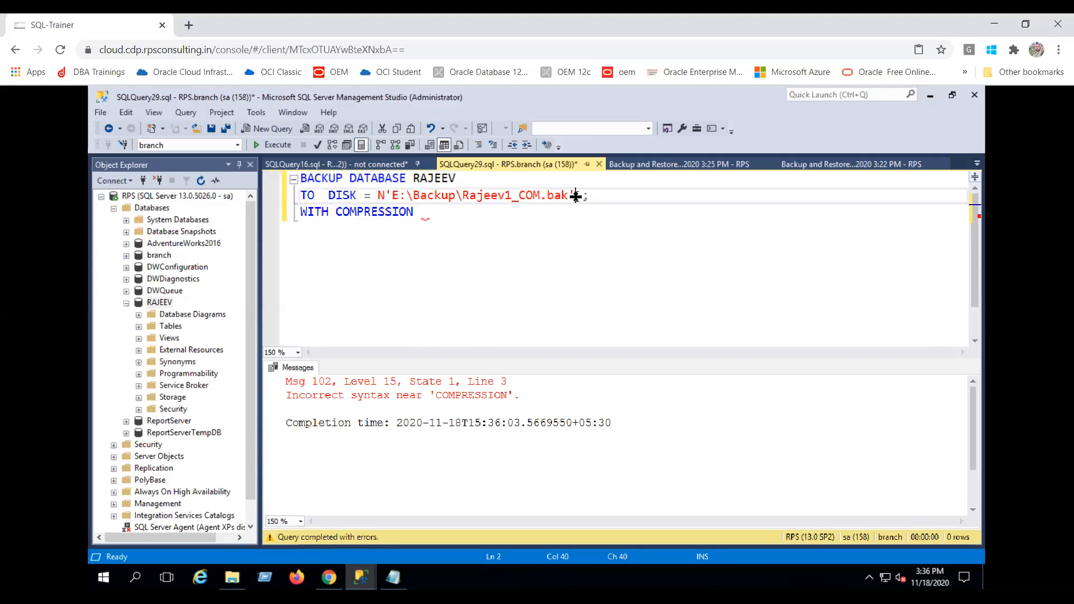
key(Delete)
key(Delete)
click(448, 209)
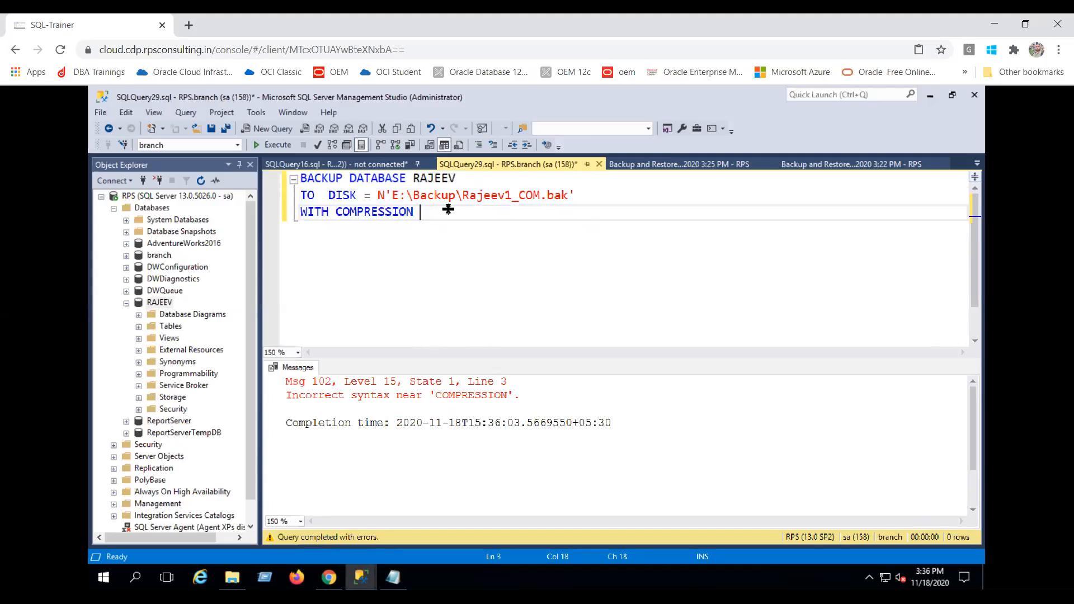
text(;)
drag(428, 213, 274, 163)
click(273, 145)
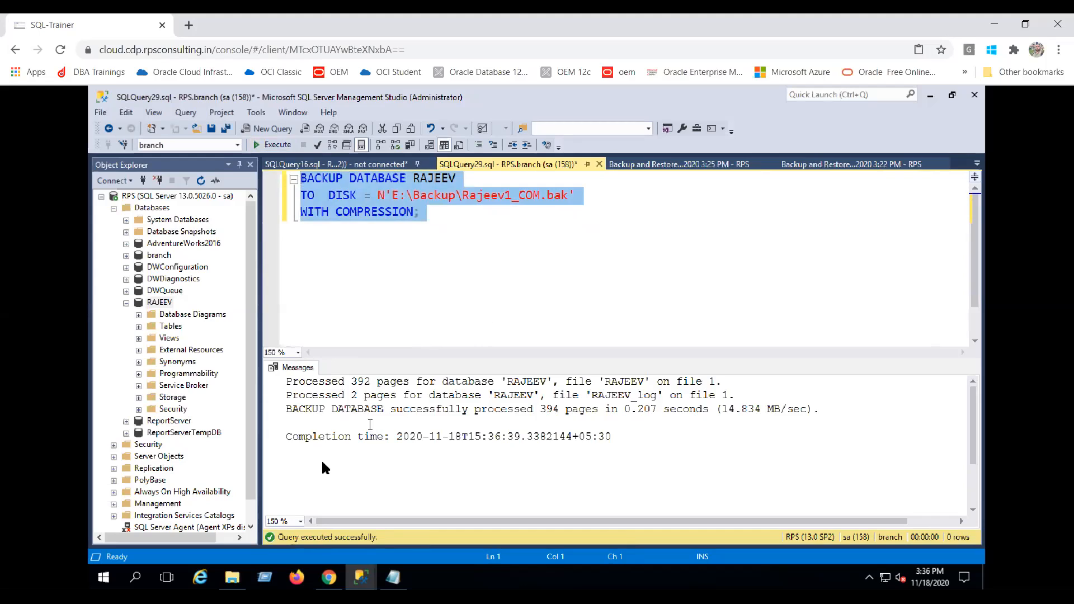
Step: Compare the size of Rajeev1_COM.bak with the other backup files in the Backup folder in File Explorer
click(232, 579)
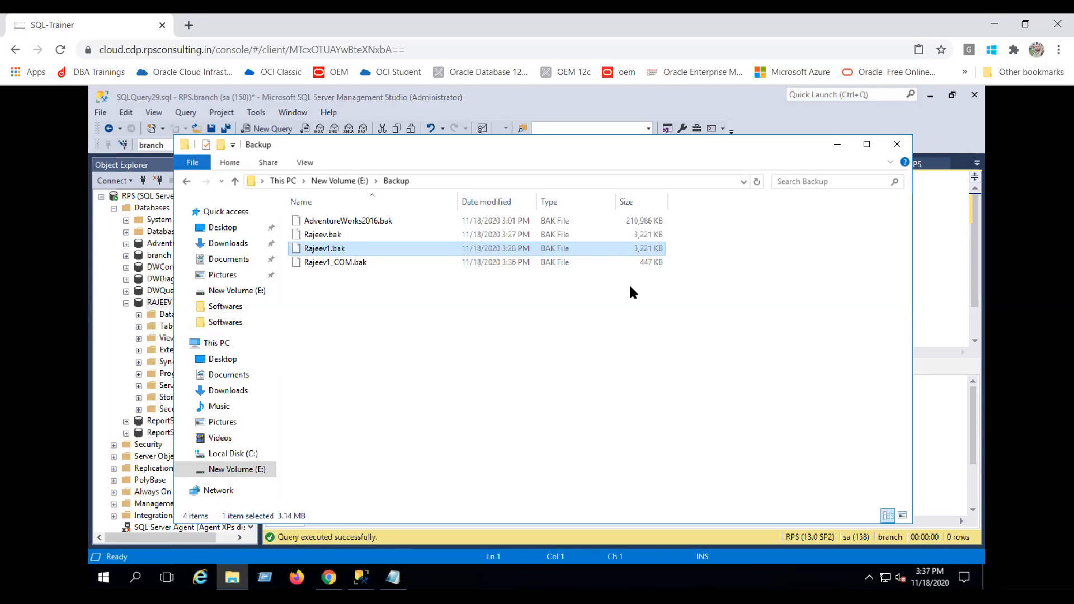
click(601, 218)
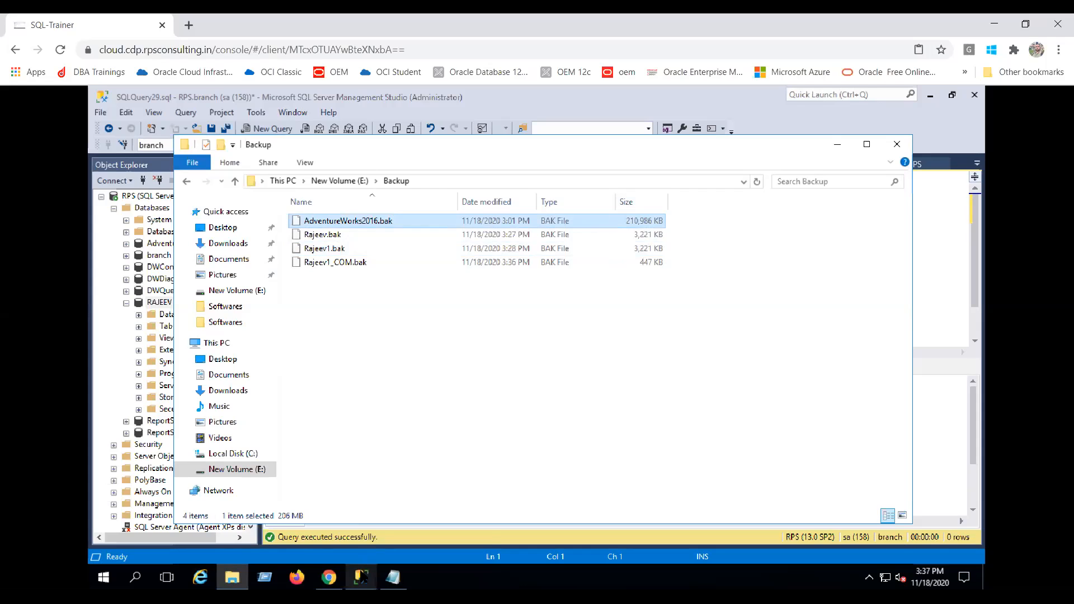
mouse_move(361, 577)
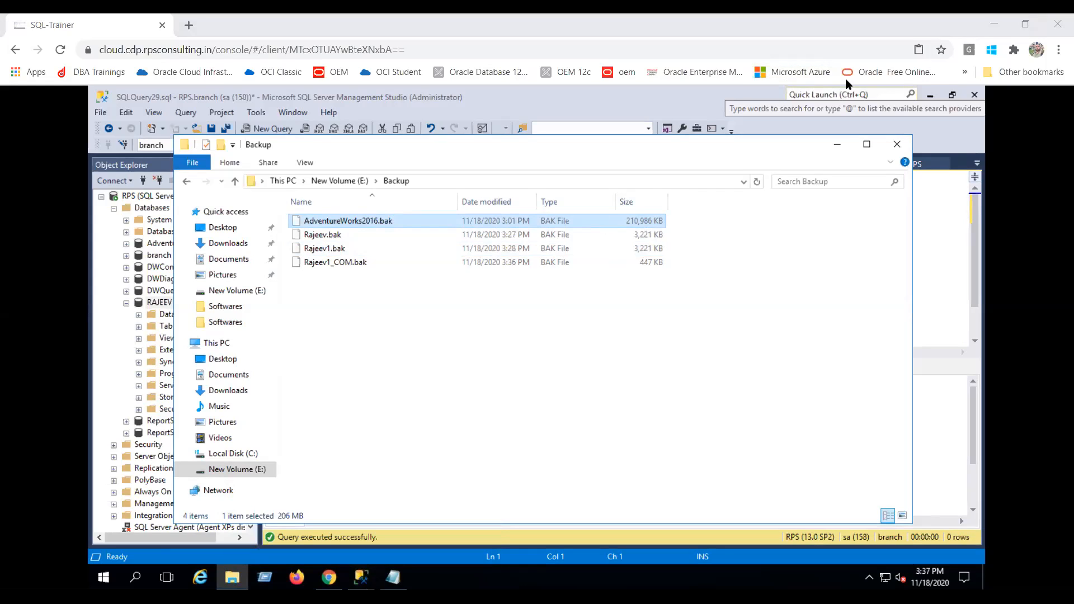
Step: Close the Backup folder window and copy the WITH COMPRESSION; line from the RAJEEV backup statement
click(499, 376)
click(895, 147)
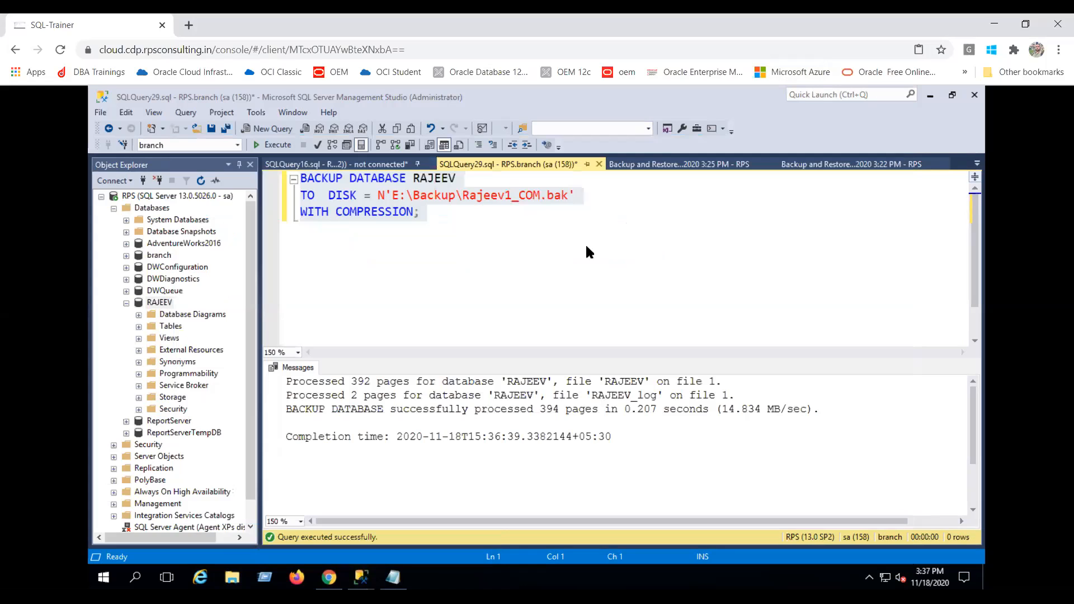
drag(424, 212, 289, 223)
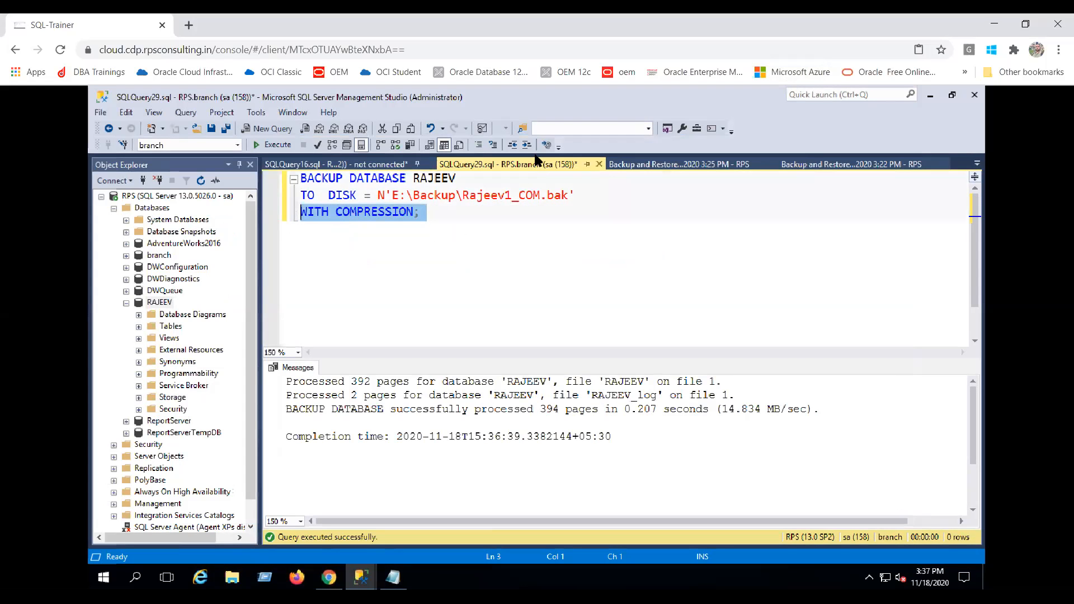
Step: Close the two Backup and Restore Events reports, for AdventureWorks2016 and RAJEEV
click(638, 166)
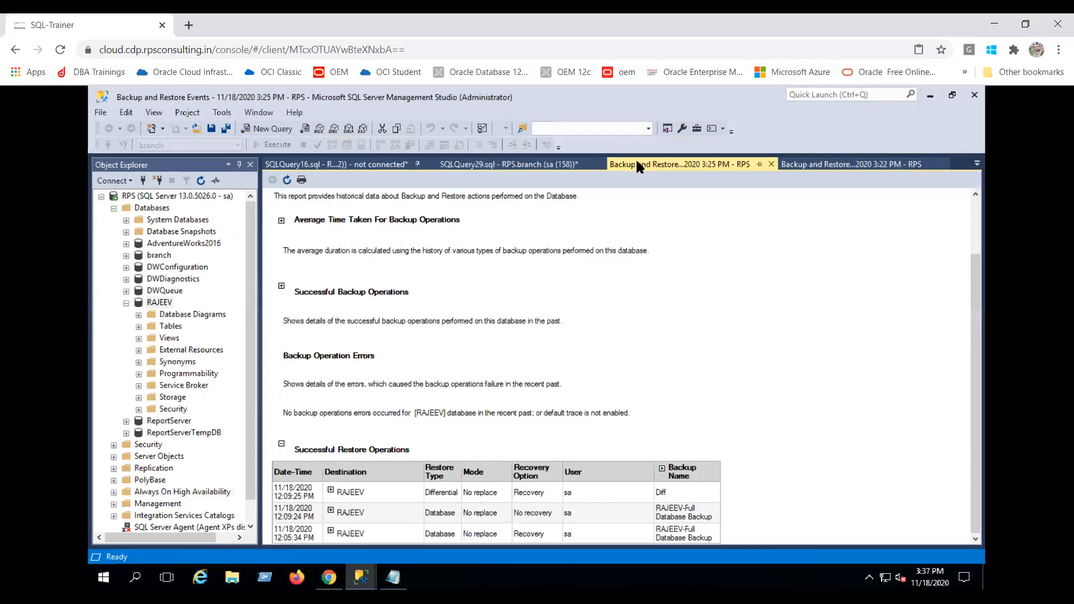
click(797, 166)
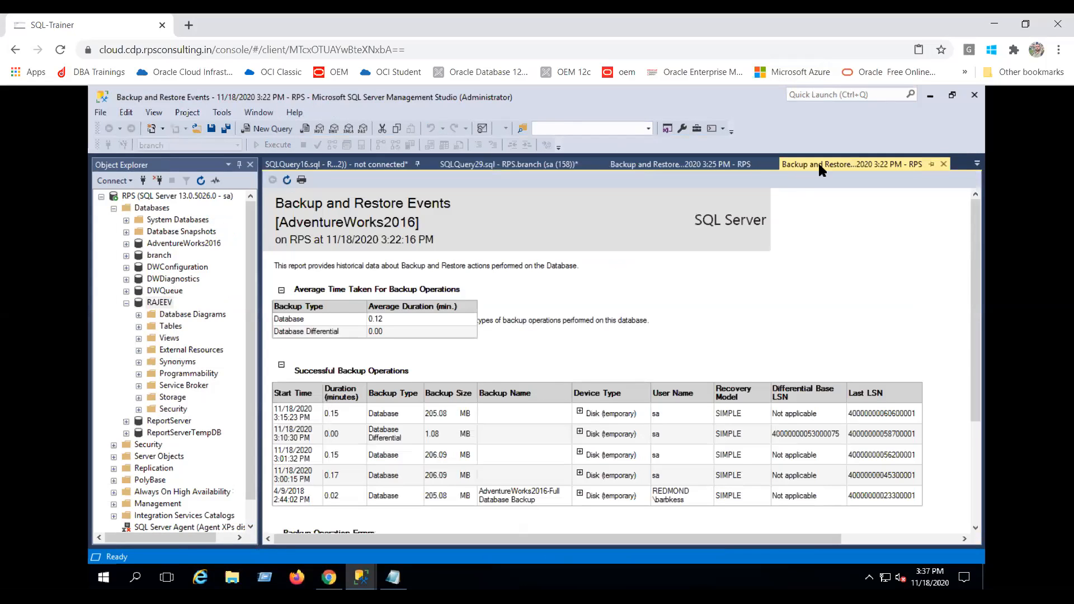
click(943, 163)
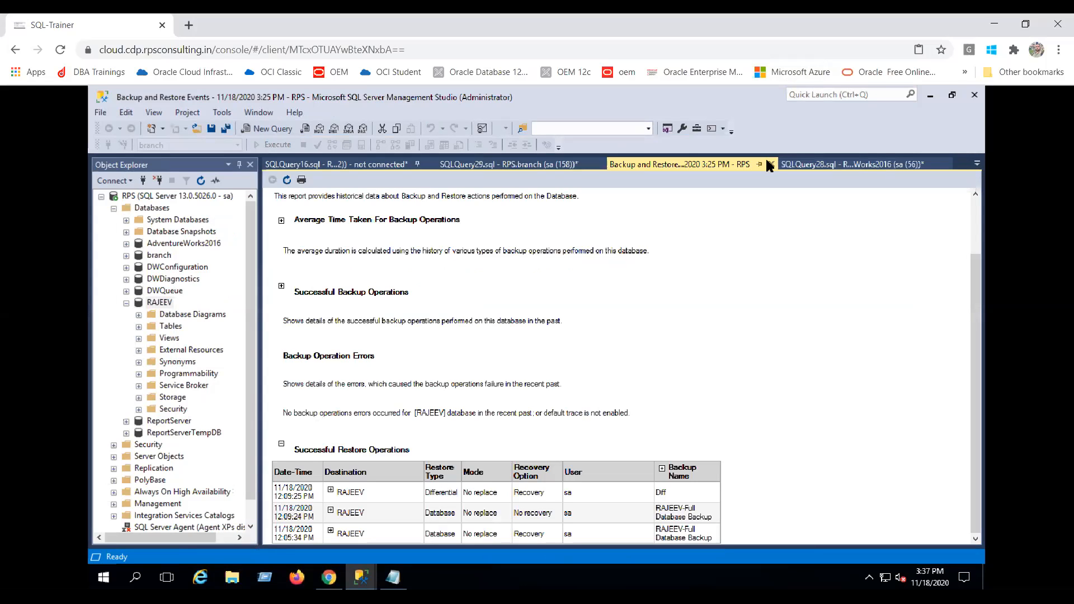
click(770, 164)
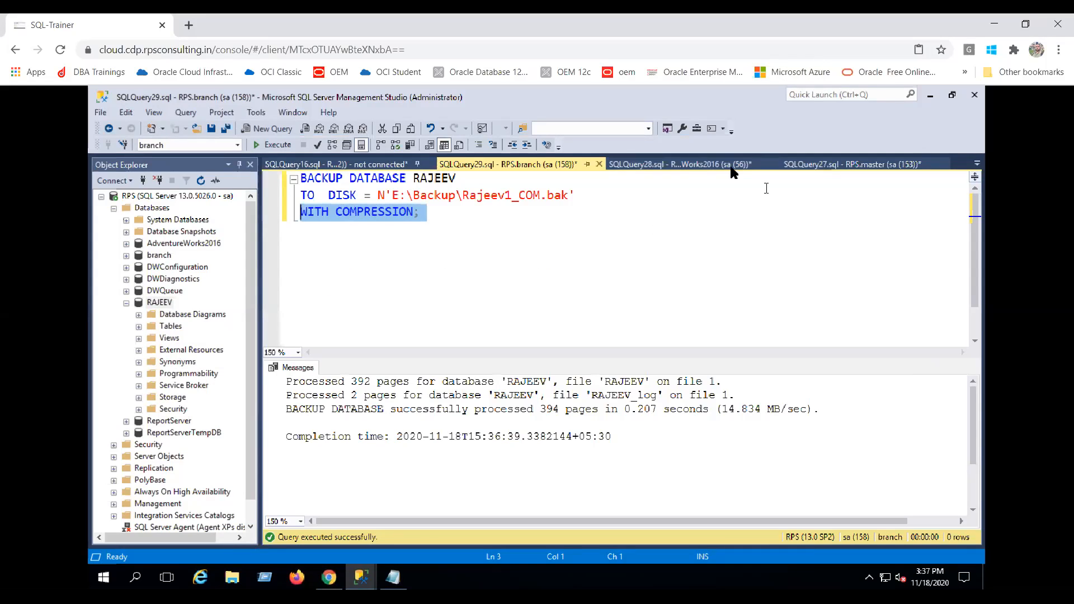
Step: In SQLQuery28.sql, add the comment "-- Compress Backup" below the Transactional Backup statement
click(671, 164)
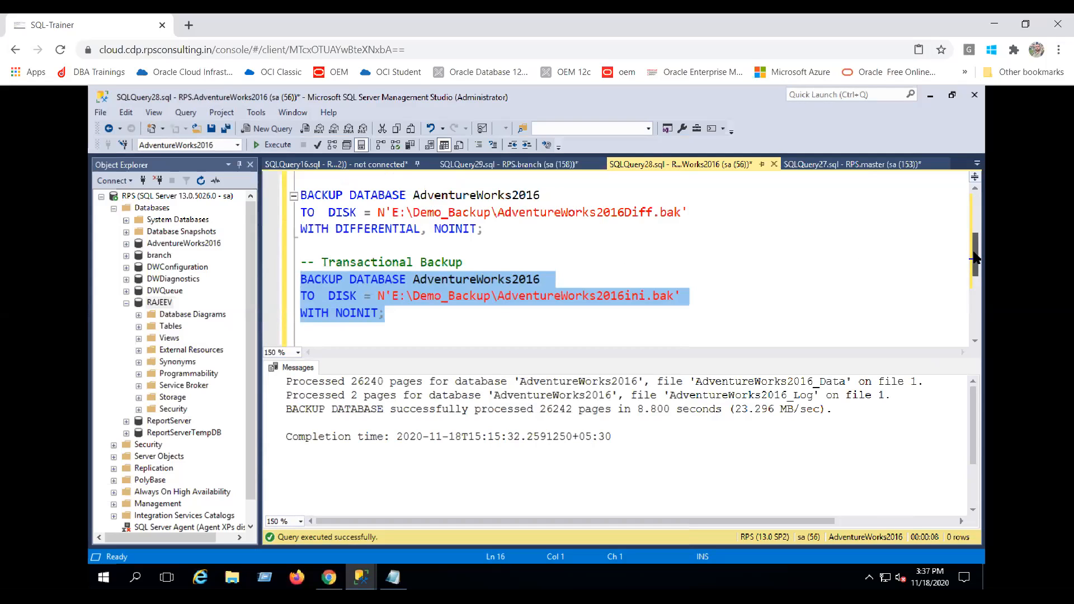
click(452, 316)
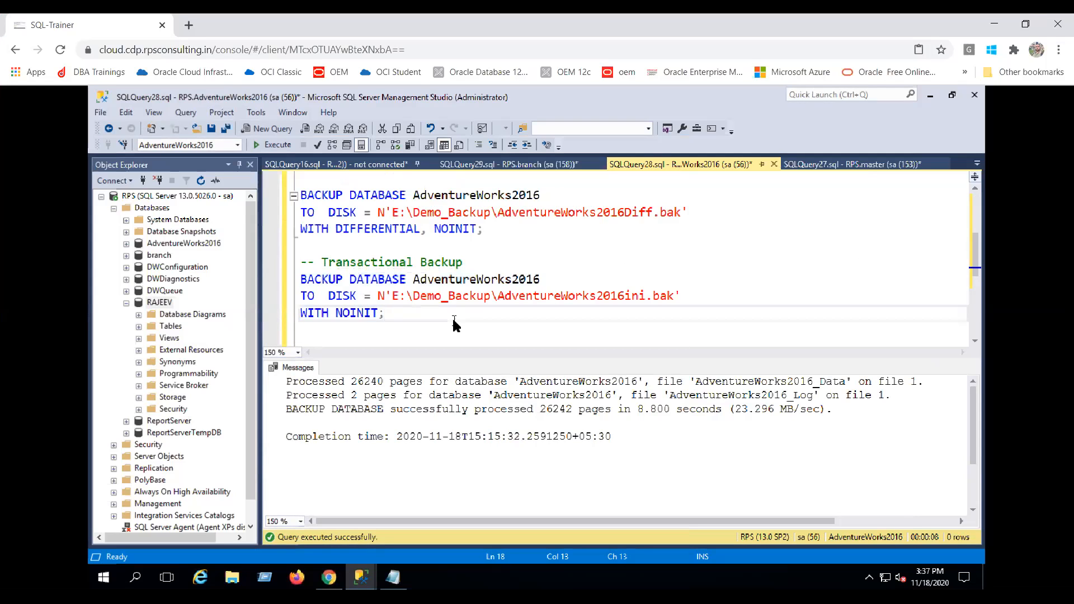
key(Return)
key(Return)
key(Return)
click(326, 323)
text(-- cOM)
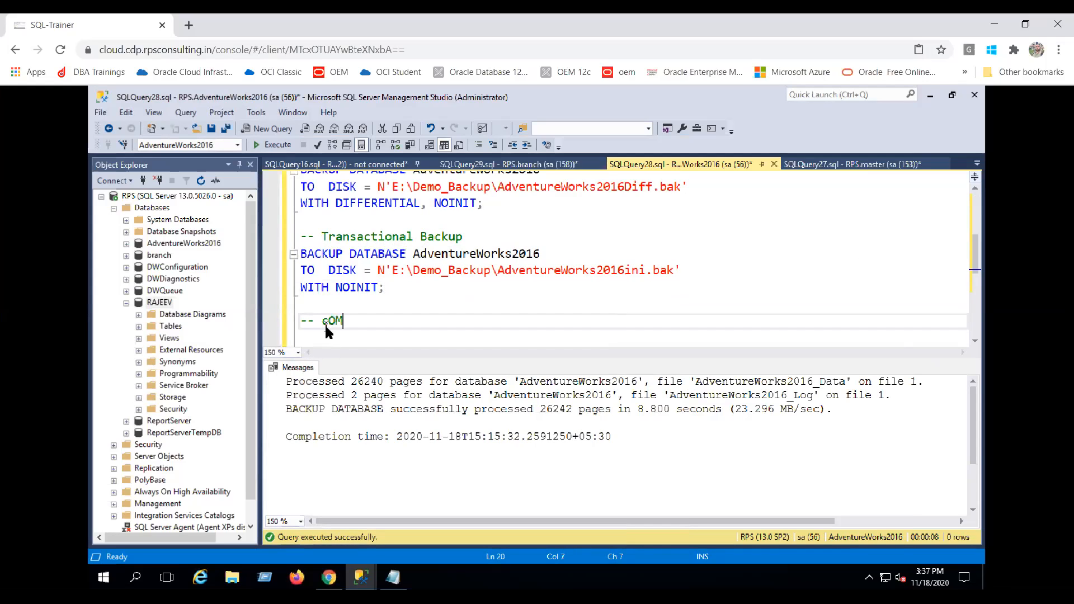
key(Left)
key(Left)
key(Left)
key(Left)
key(Left)
key(Right)
key(Right)
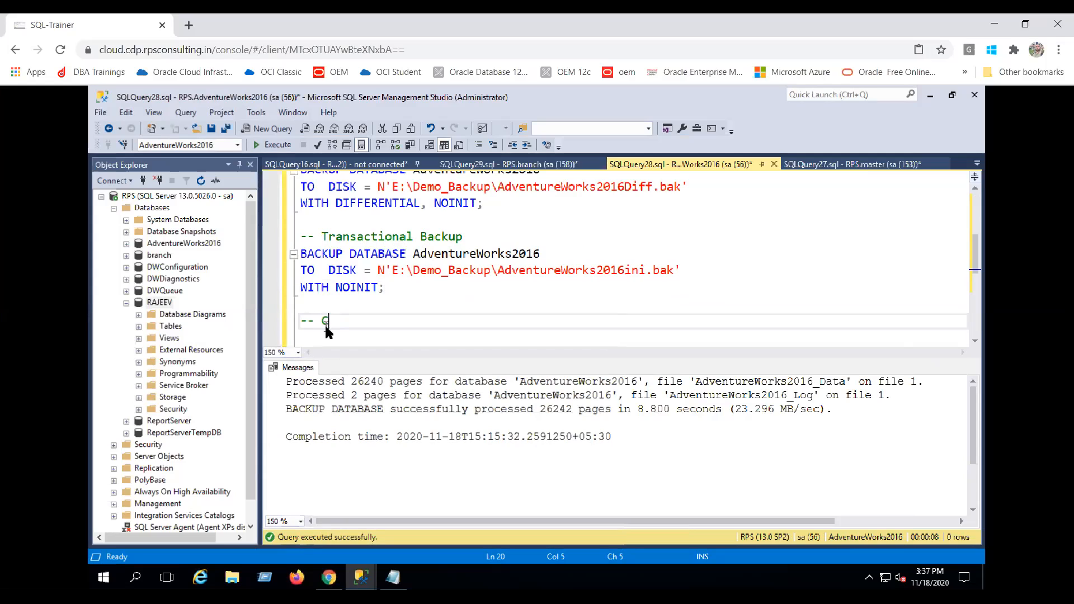
text(o)
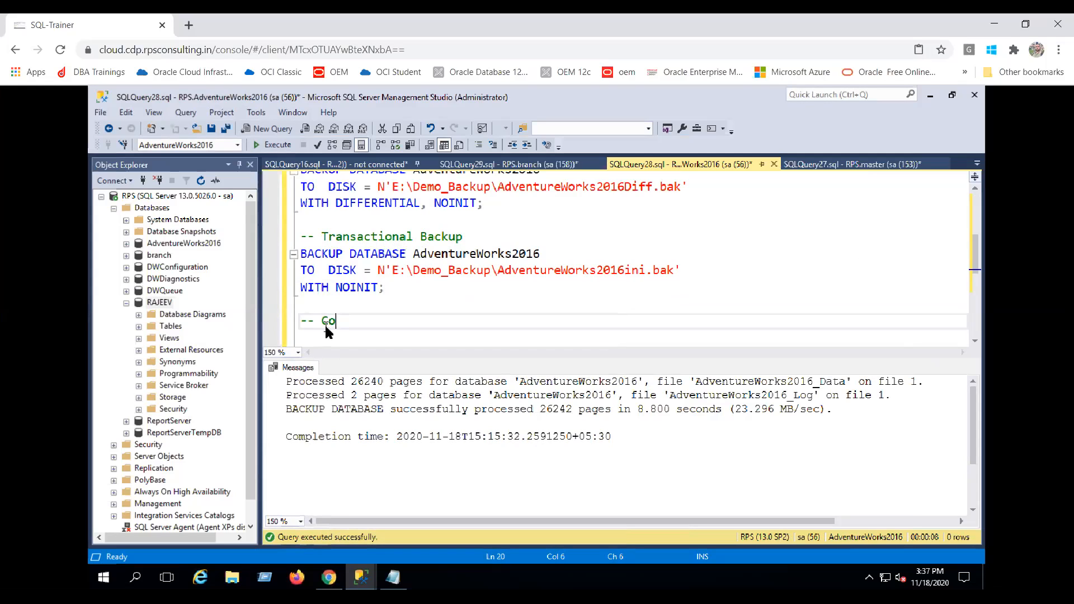
text(mpress Backup)
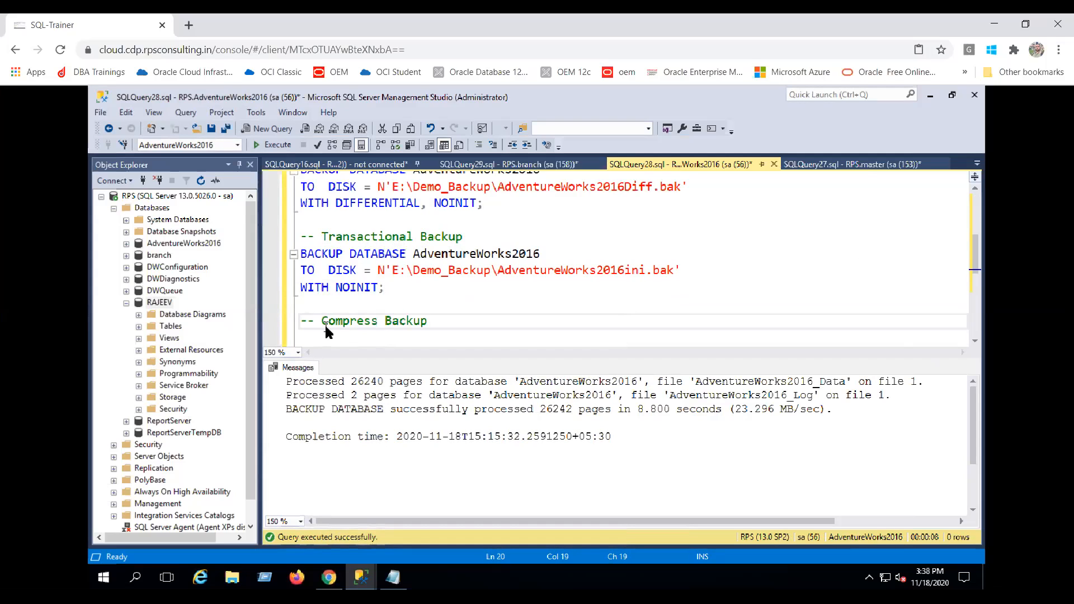
Step: Insert the line WITH COMPRESSION; below the Compress Backup comment, leaving an empty line between them
key(Return)
key(Return)
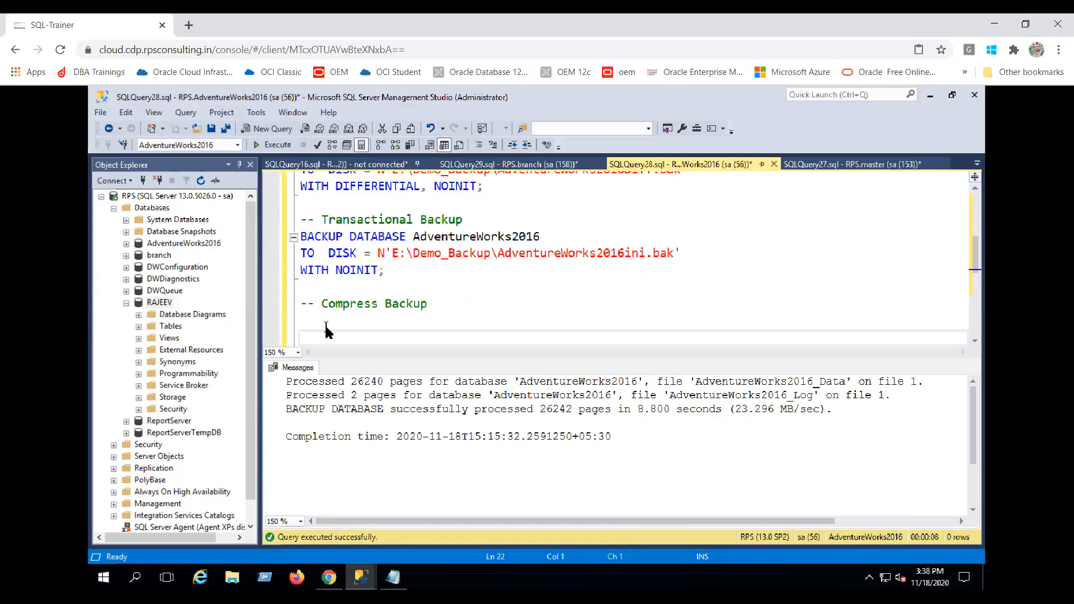
text(WITH COMPRESSION;)
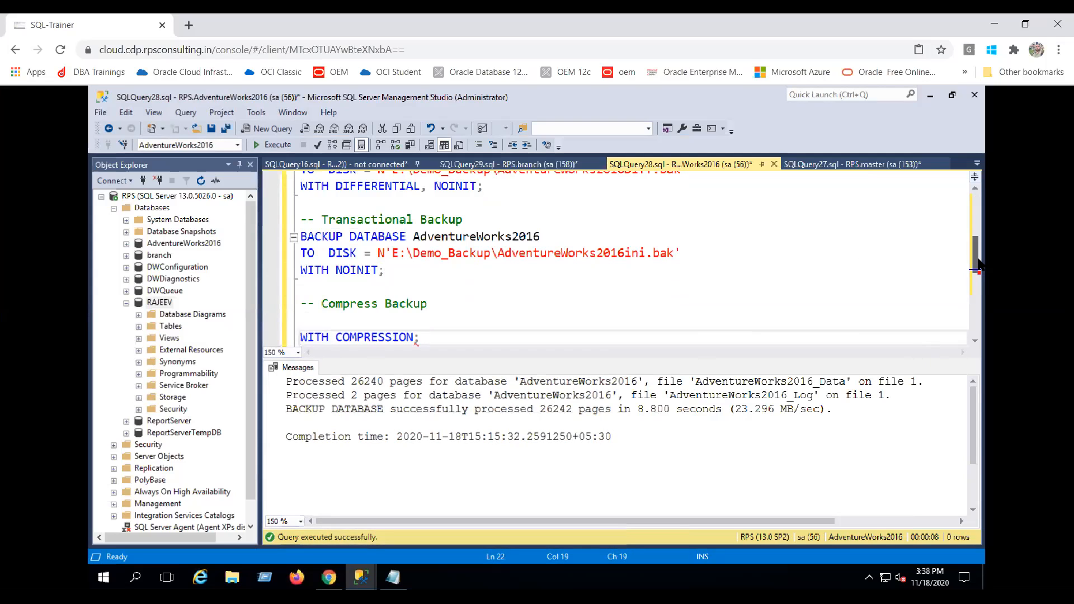
Step: Copy the AdventureWorks2016 full backup statement, without its use line, to the empty line between the Compress Backup comment and WITH COMPRESSION
drag(978, 266, 978, 208)
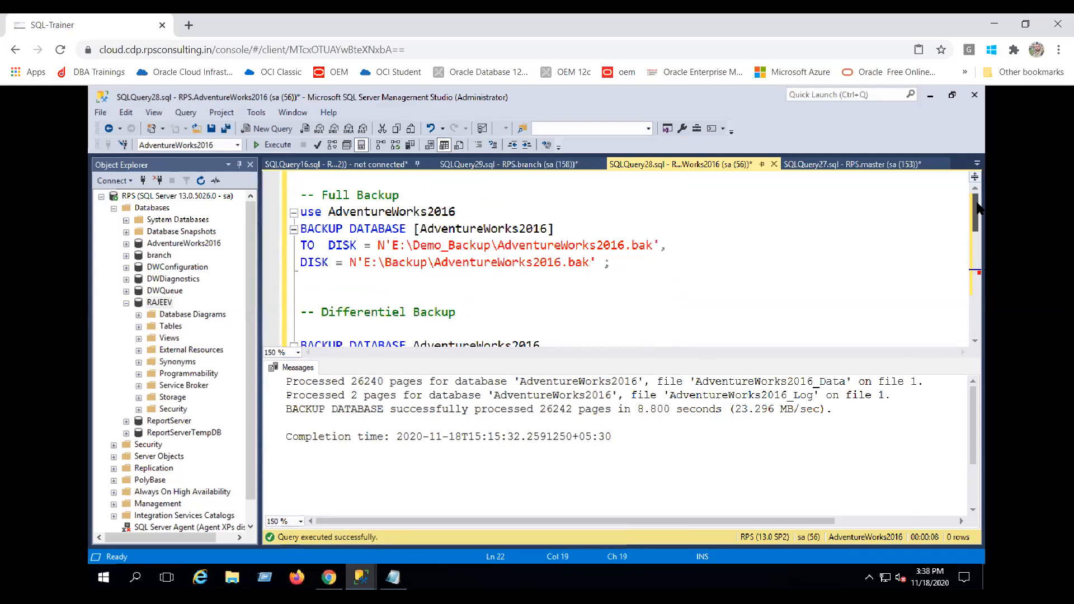
click(614, 263)
drag(614, 263, 295, 230)
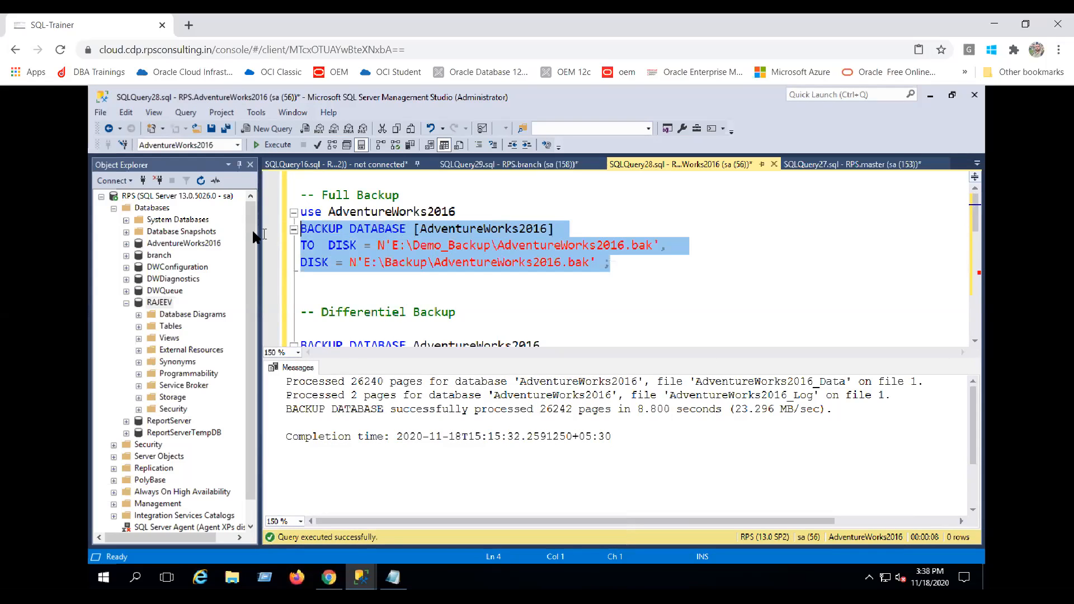
right_click(366, 240)
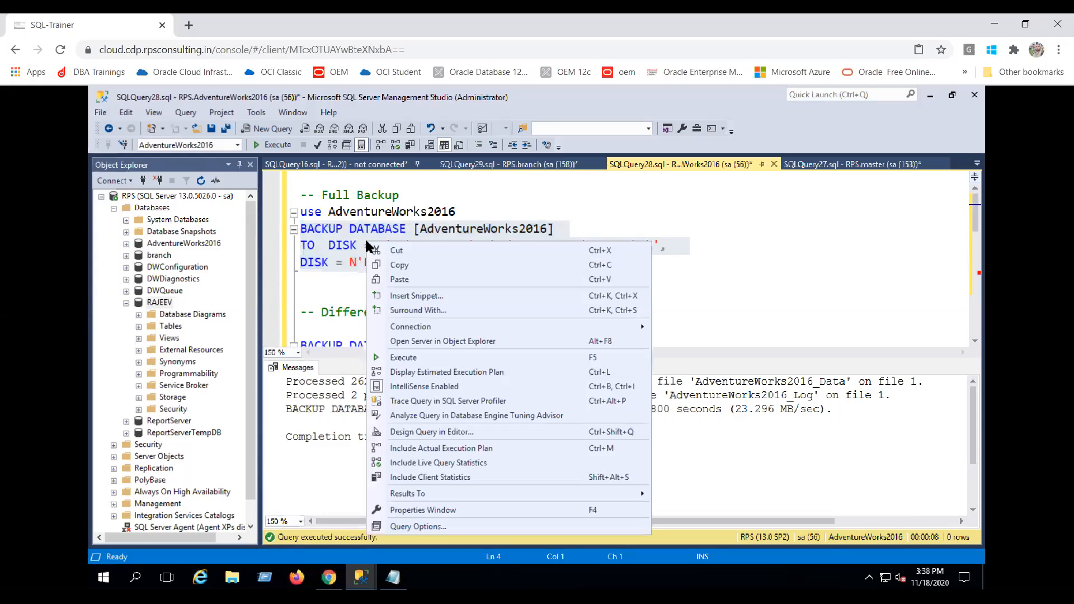
click(405, 265)
drag(975, 220, 980, 249)
drag(979, 261, 979, 281)
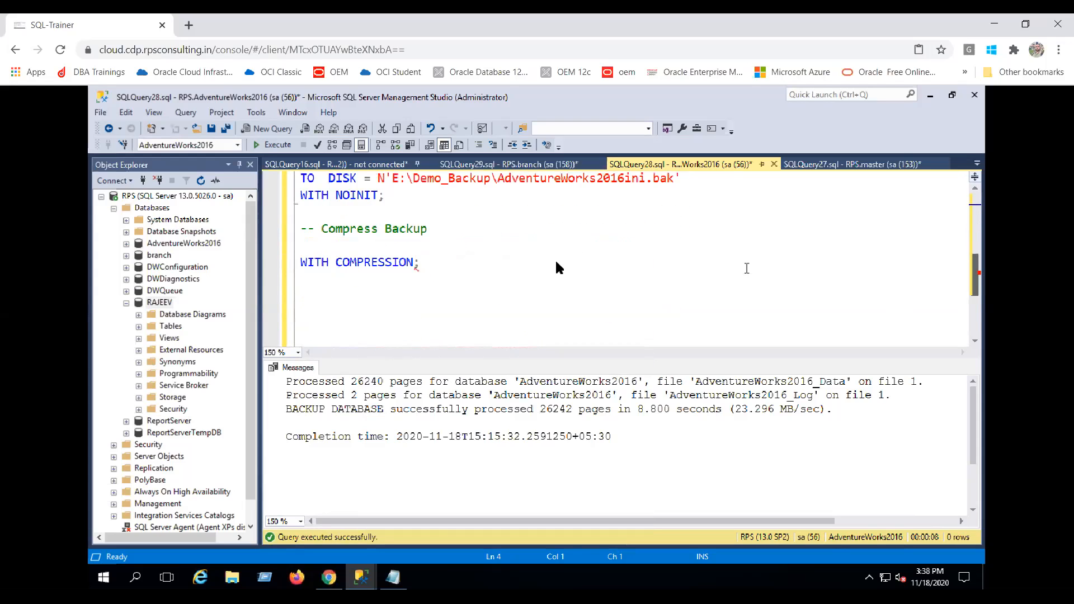
click(339, 246)
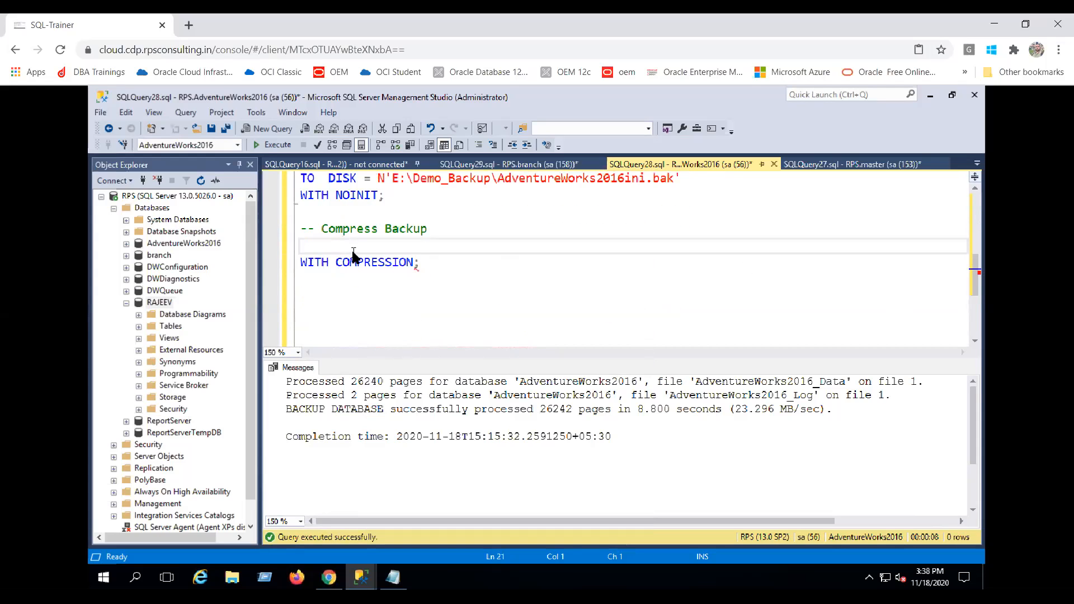
key(ctrl+v)
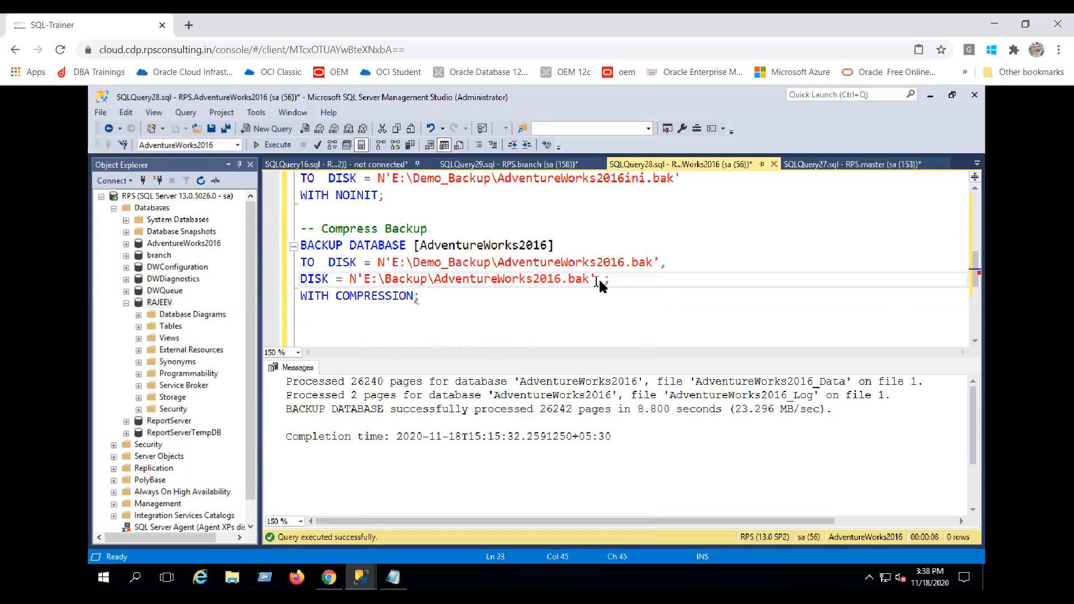
Step: Delete the second DISK line, E:\Backup\AdventureWorks2016.bak, from the Compress Backup statement
drag(614, 278, 299, 277)
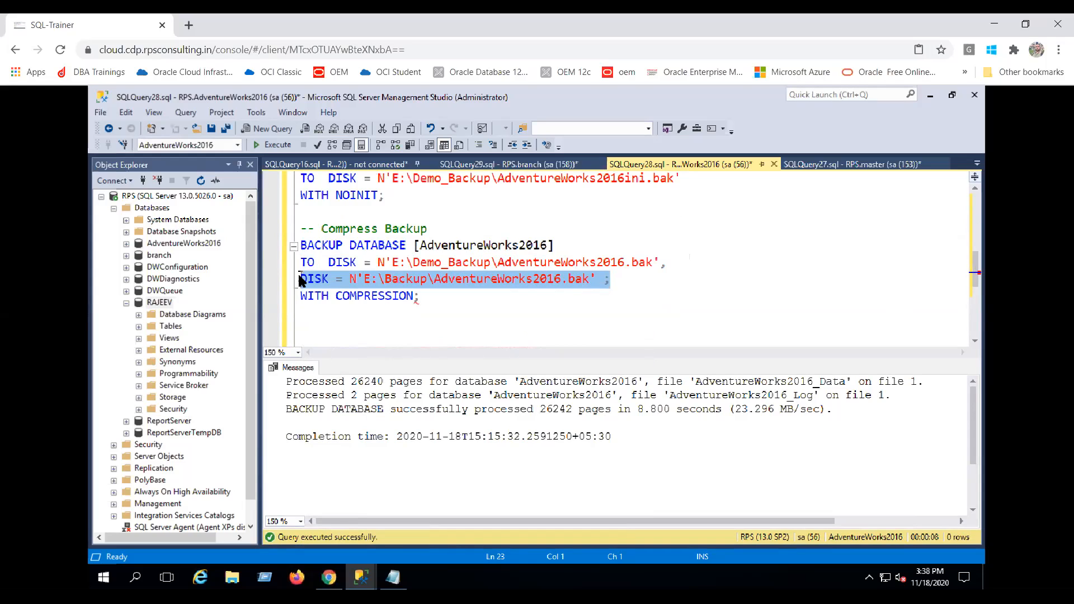
key(Delete)
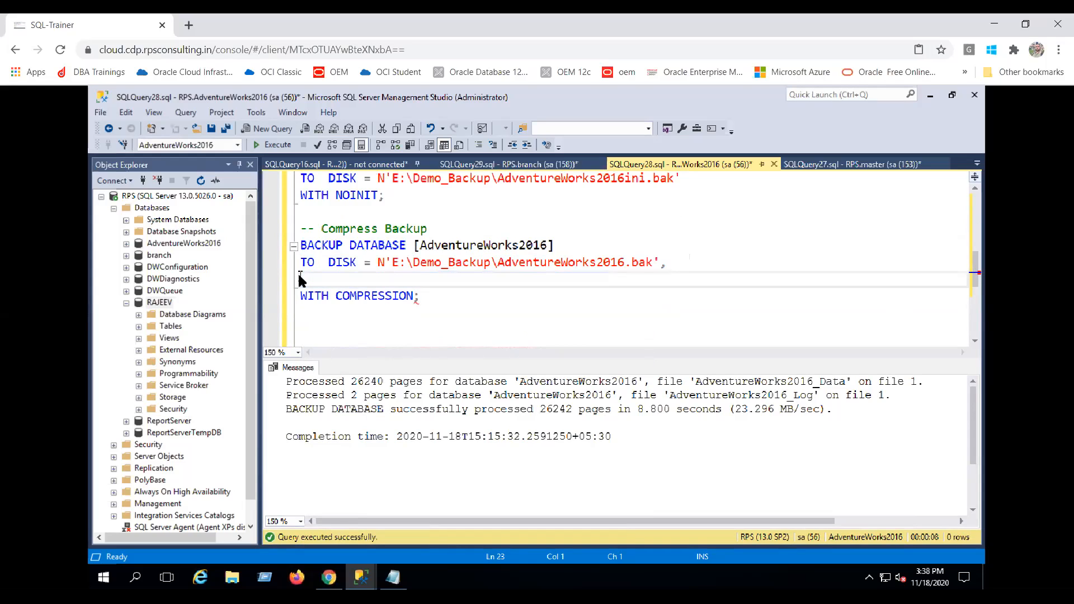
key(Delete)
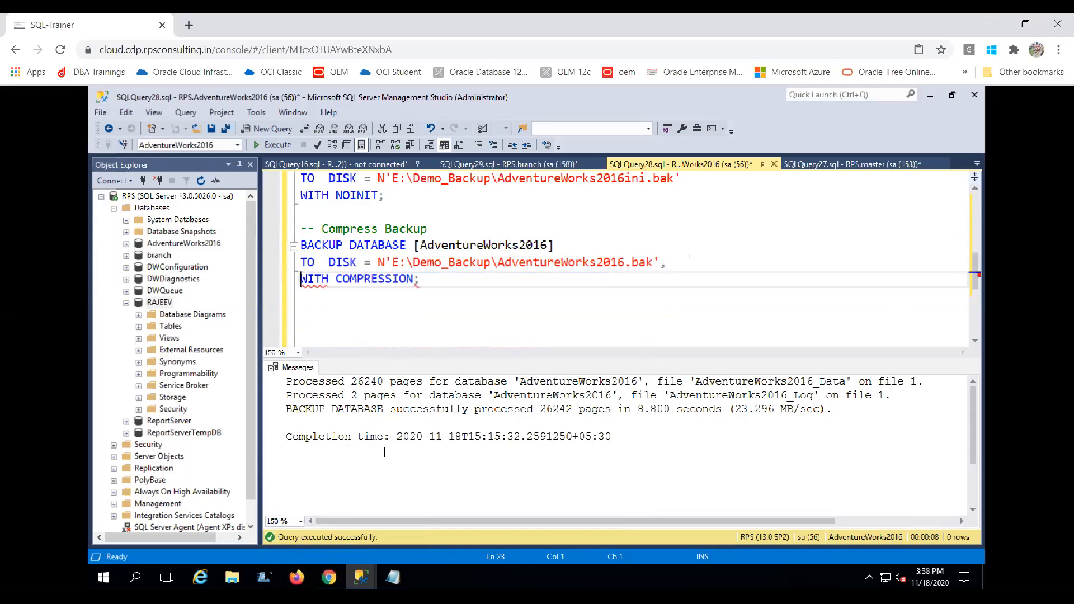
Step: Check the sizes of the existing AdventureWorks2016 backup files in E:\Demo_Backup in File Explorer, and minimize its window
click(232, 577)
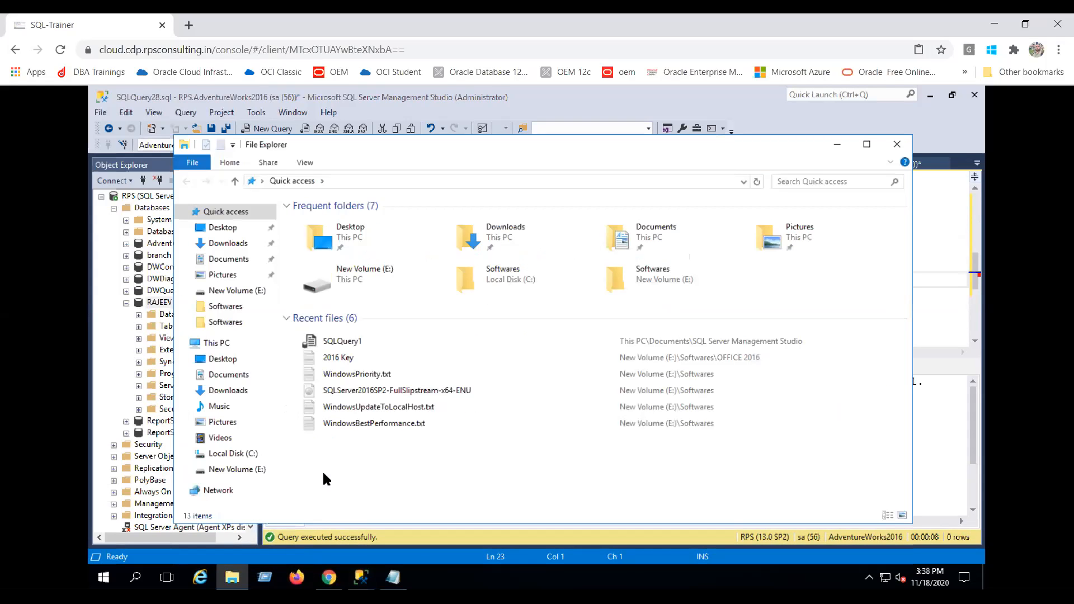
click(234, 470)
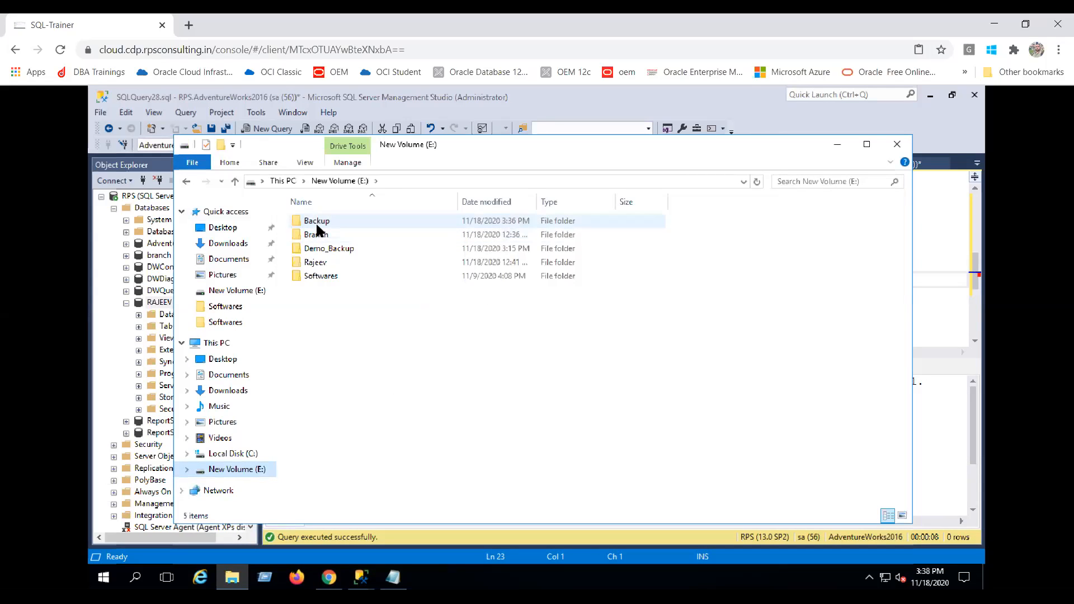
double_click(318, 246)
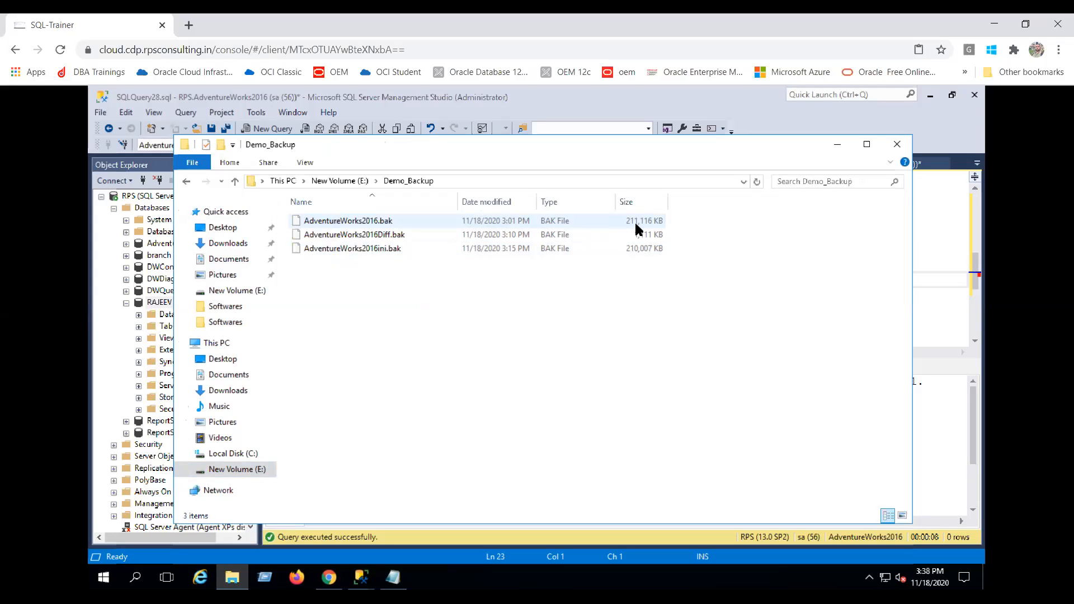
click(838, 145)
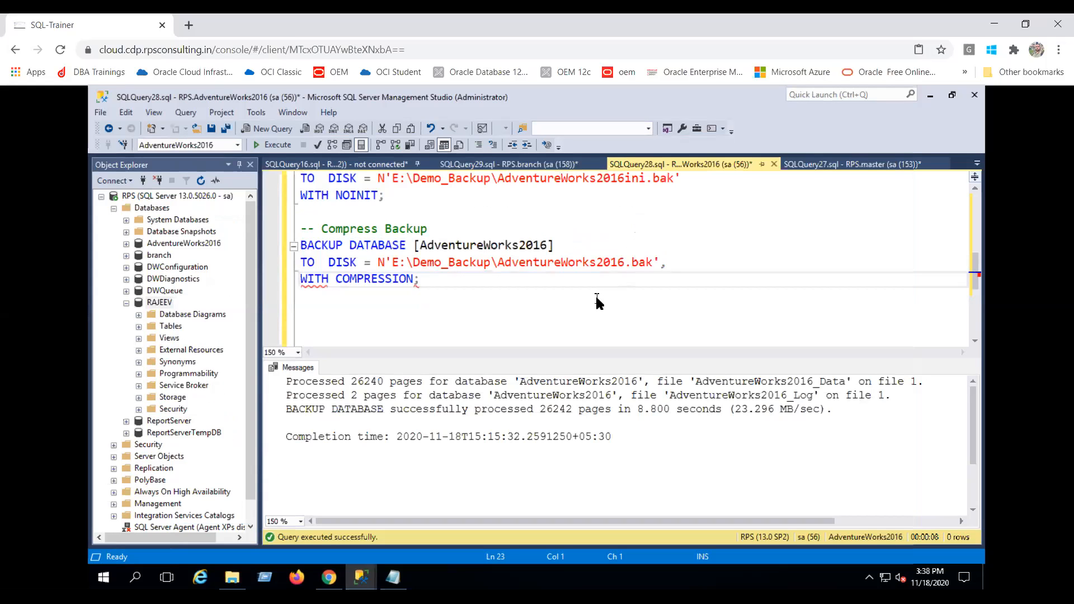
Step: Change the backup file name in the Compress Backup statement to AdventureWorks2016comp.bak
click(623, 267)
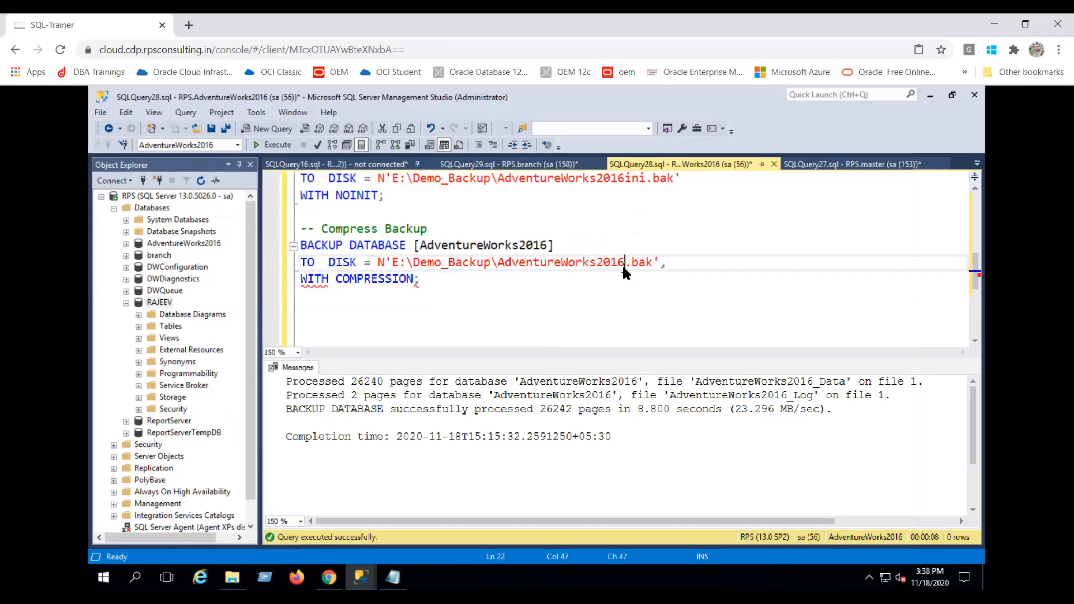
text(com)
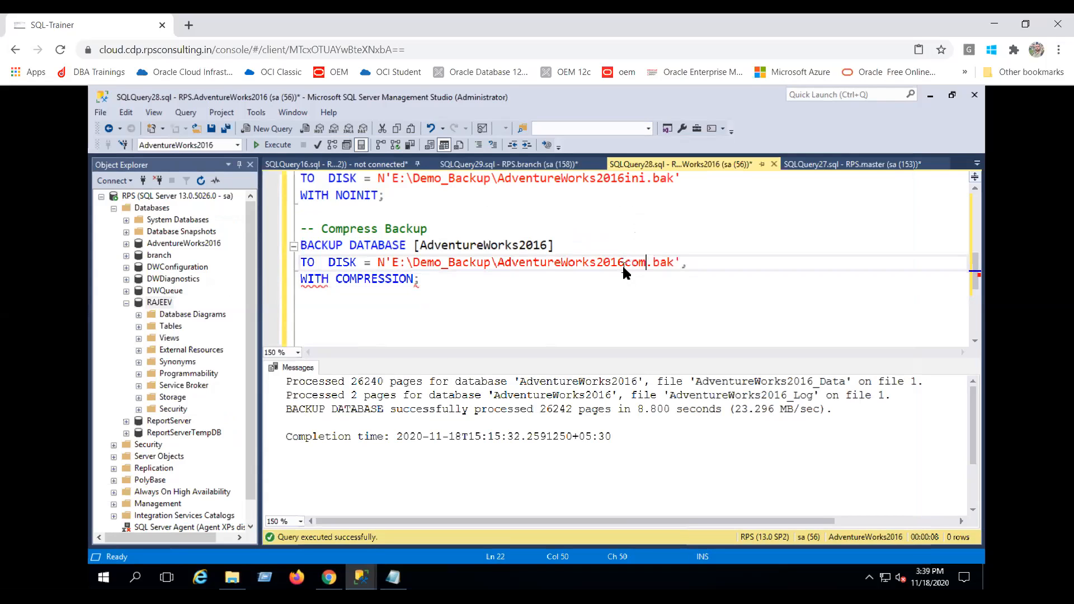
text(p)
click(501, 298)
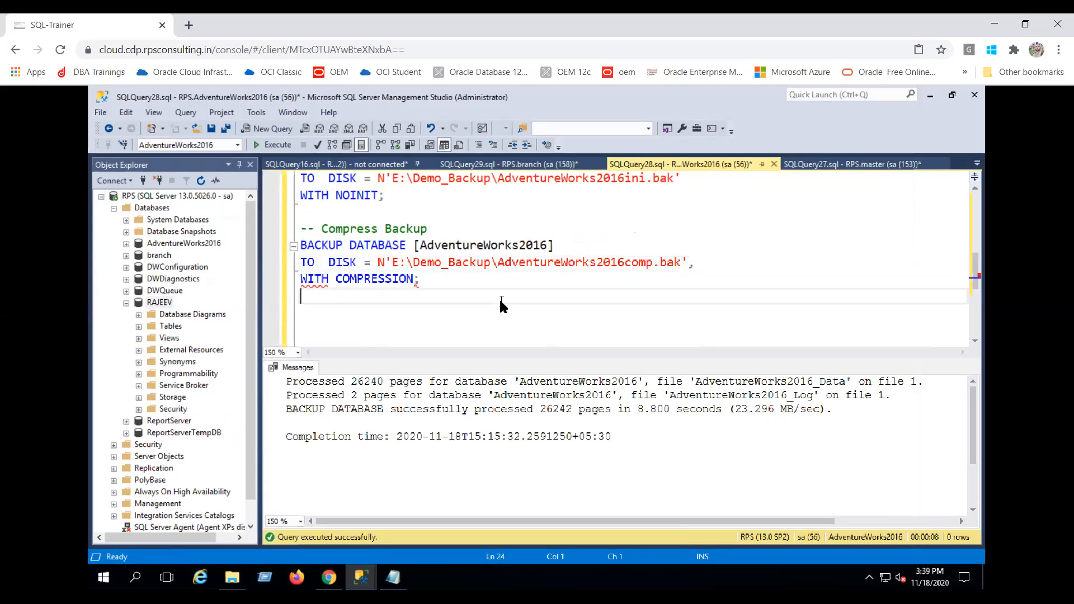
Step: Try to run the AdventureWorks2016 backup statement with compression
click(418, 279)
drag(411, 279, 300, 249)
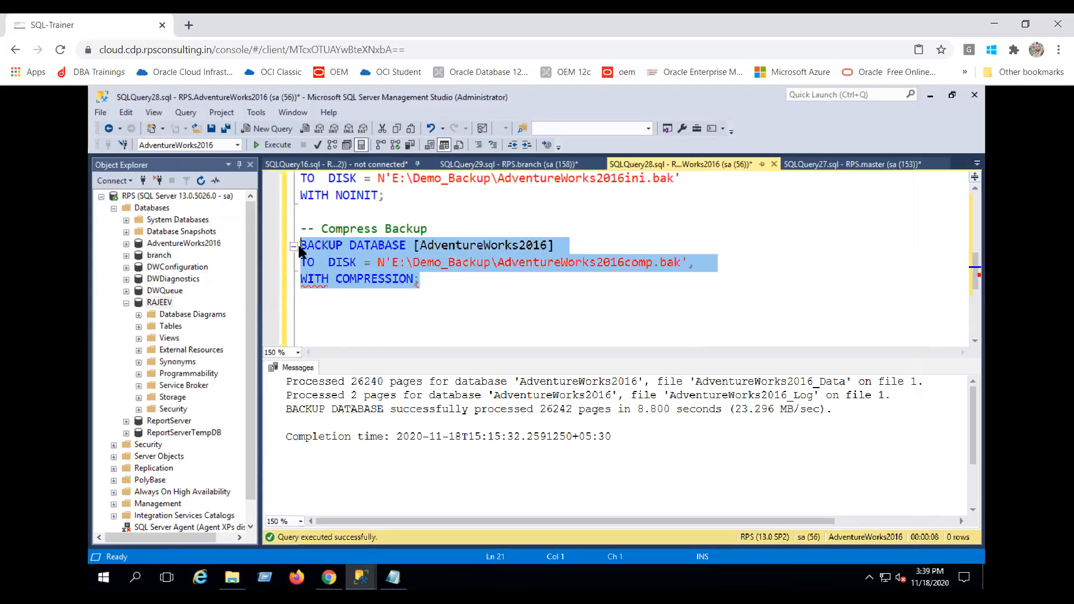
click(274, 146)
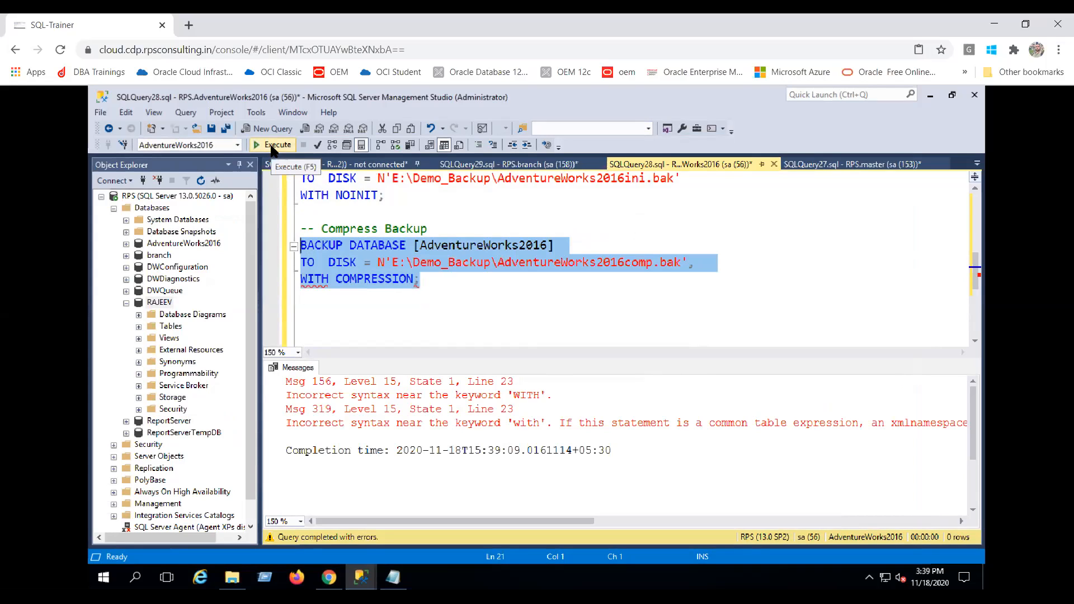
Step: Remove the trailing comma after the AdventureWorks2016comp.bak path in the Compress Backup statement and run the statement
click(630, 317)
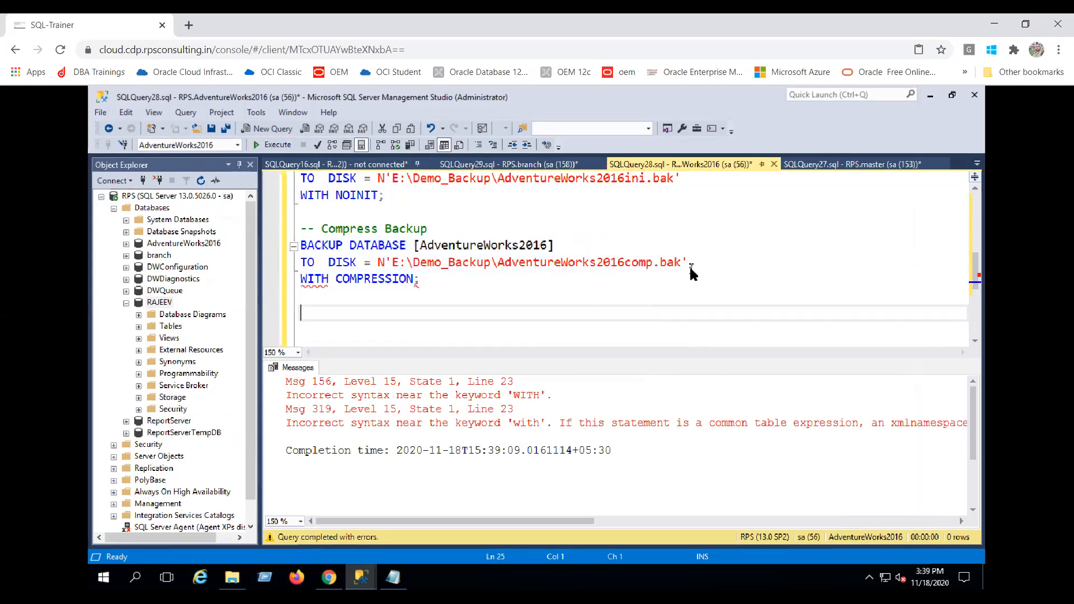
click(704, 273)
text(,)
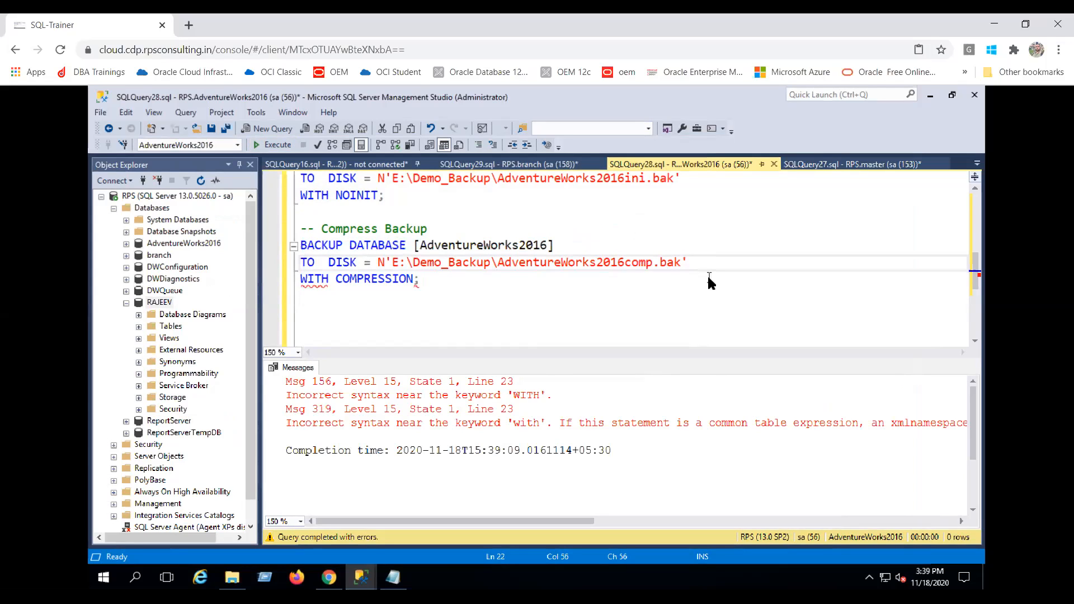
key(Delete)
drag(426, 280, 301, 250)
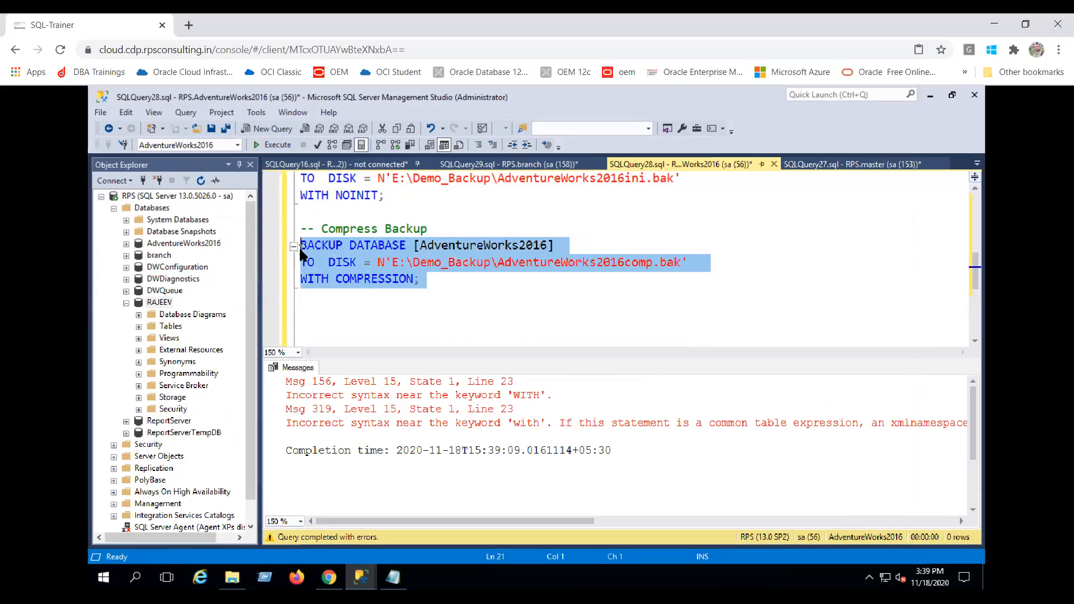
click(272, 145)
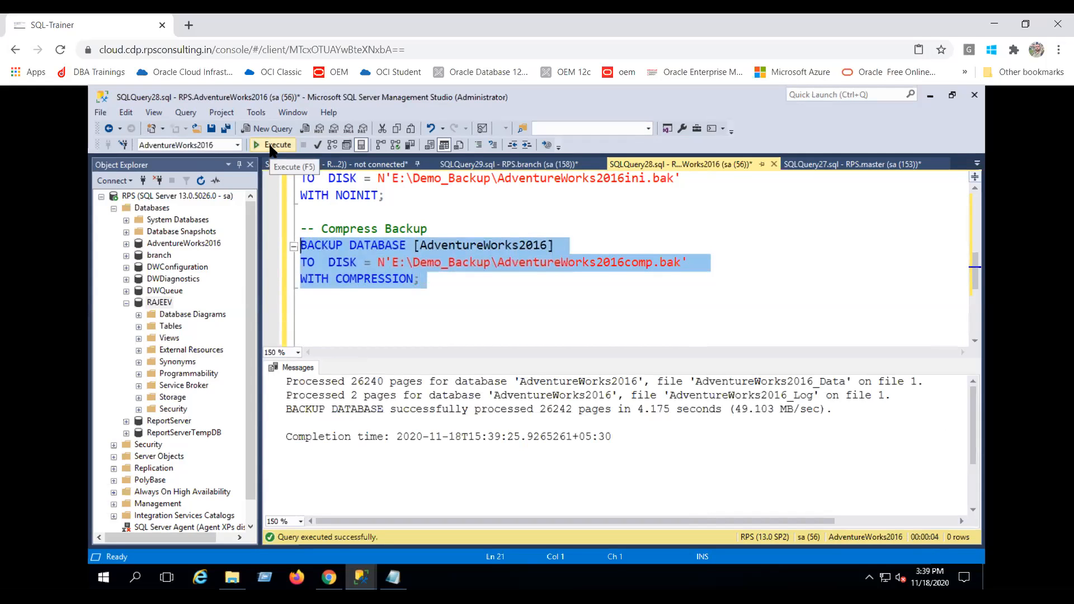
Step: Switch to File Explorer, find AdventureWorks2016comp.bak in E:\Demo_Backup, and check the size of AdventureWorks2016.bak in its properties
click(232, 577)
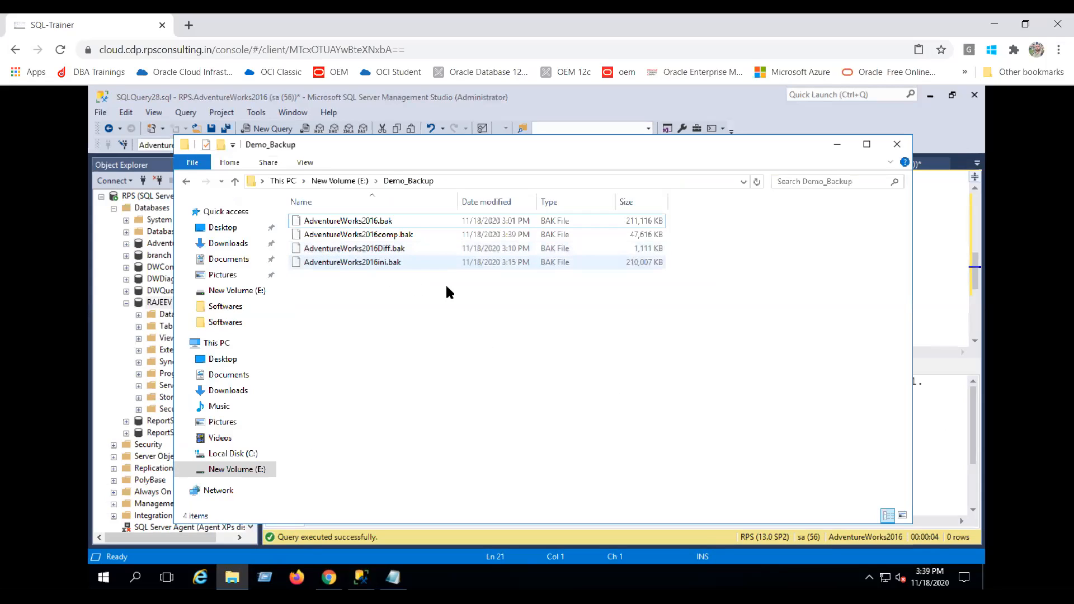
click(408, 235)
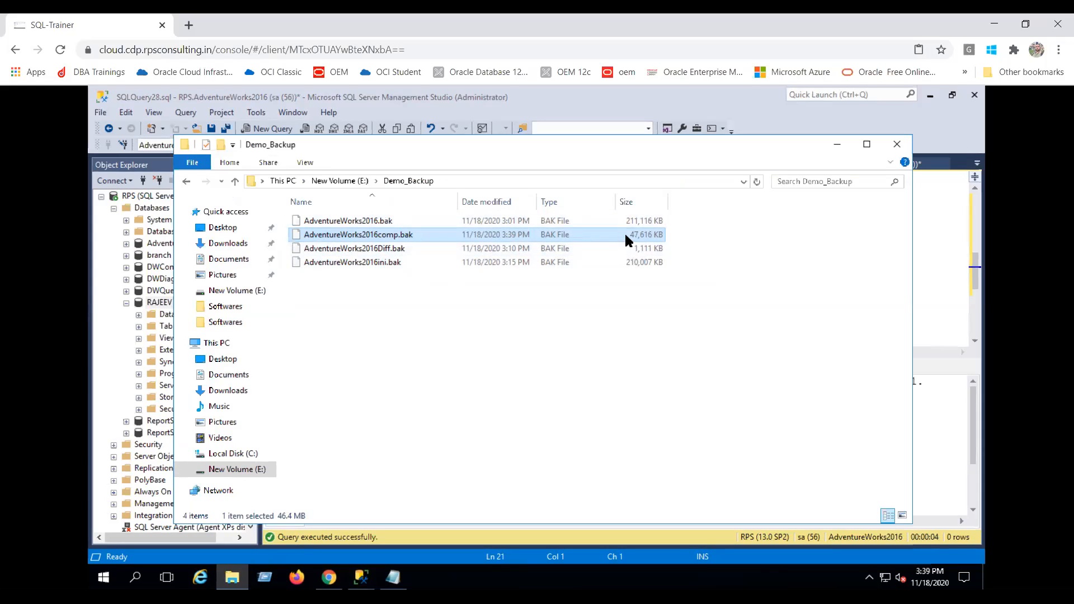
click(357, 223)
right_click(357, 224)
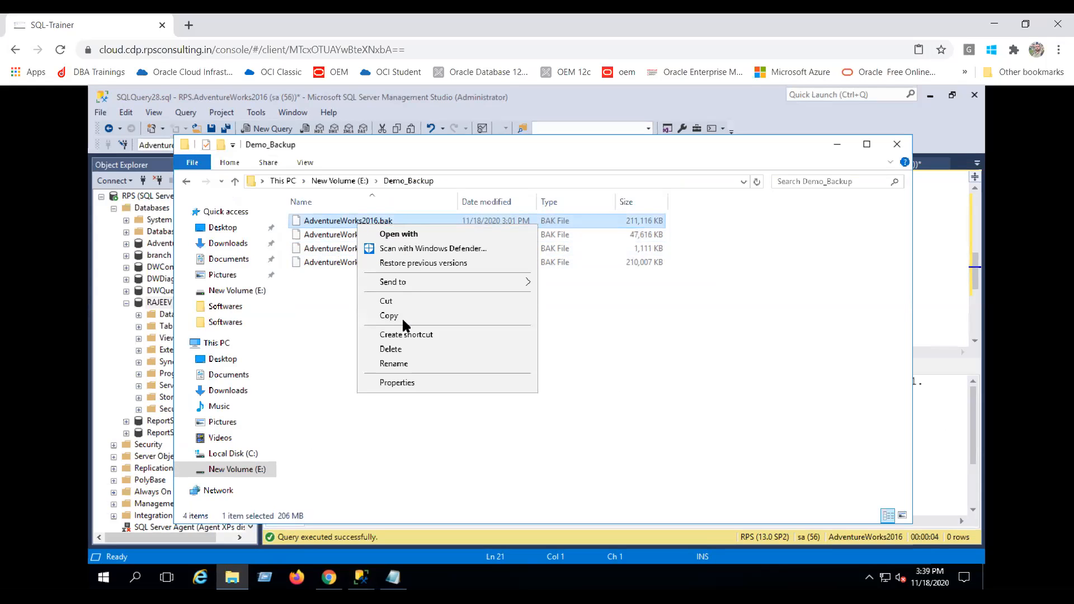
click(416, 380)
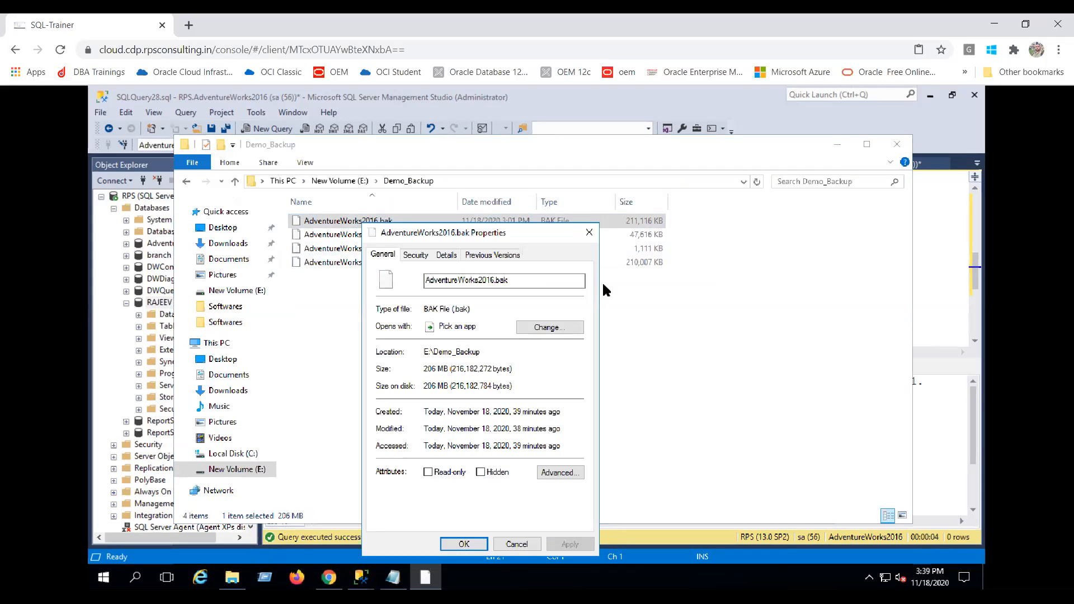
click(590, 232)
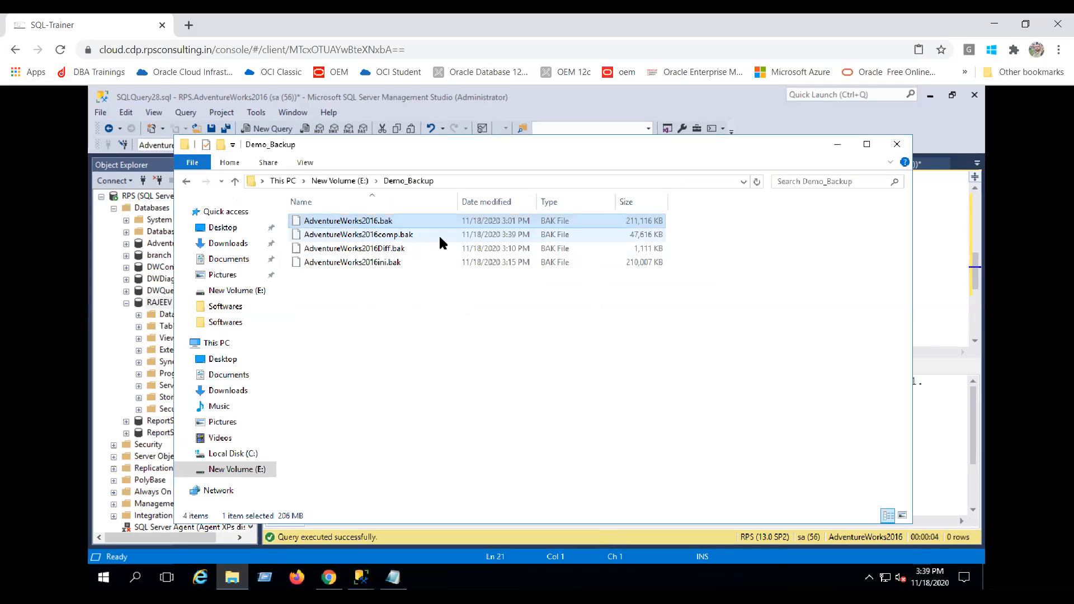
Step: Check the file size of the compressed backup AdventureWorks2016comp.bak in its properties
click(374, 237)
right_click(376, 241)
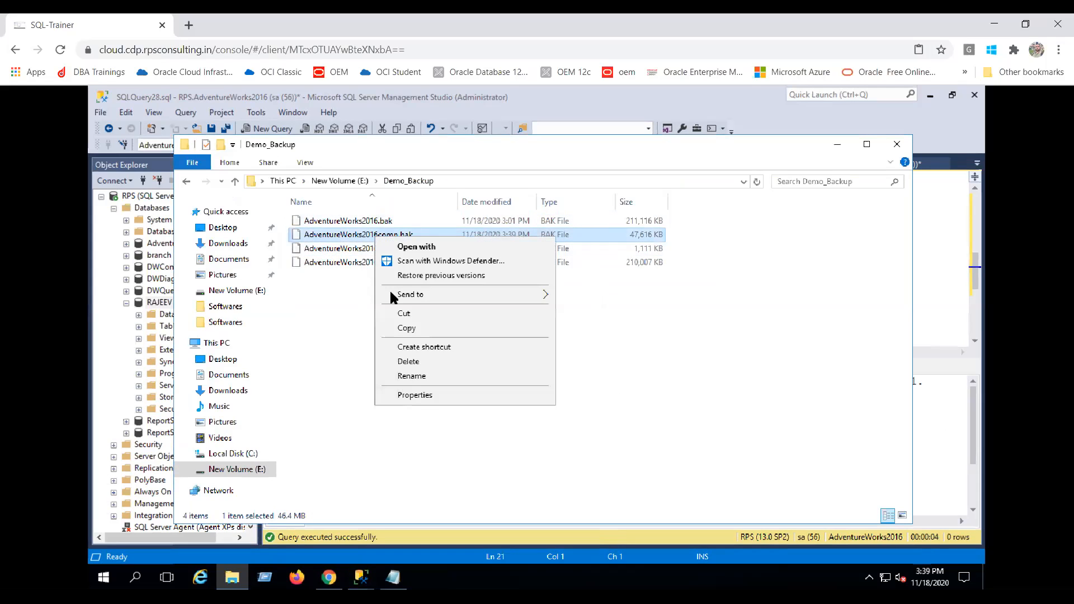
click(414, 397)
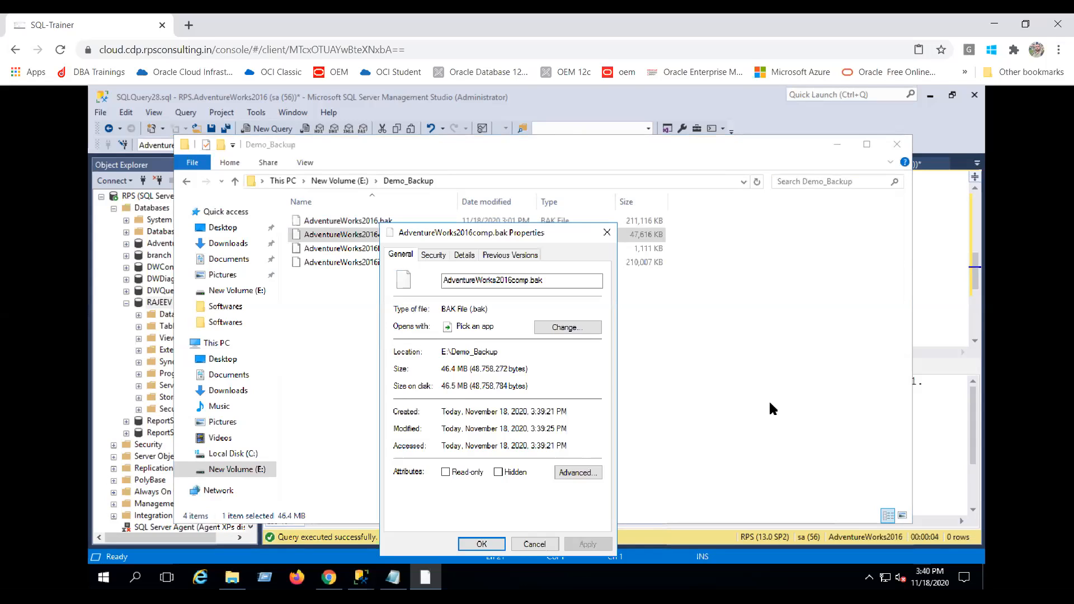
key(Escape)
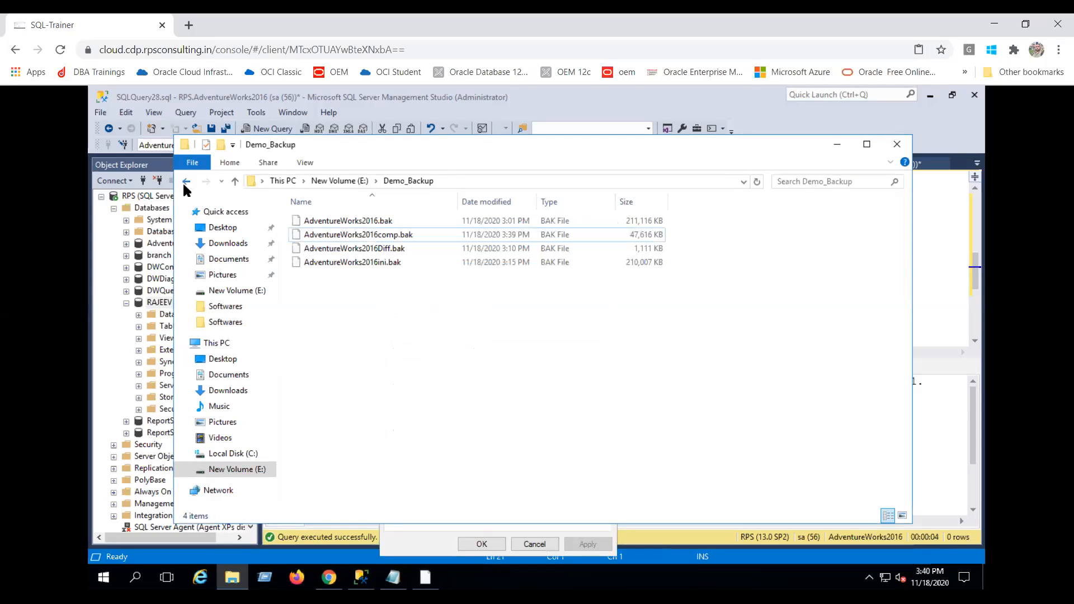
Step: Go to the E:\Backup folder and check the size of the uncompressed backup Rajeev.bak in its properties
click(187, 182)
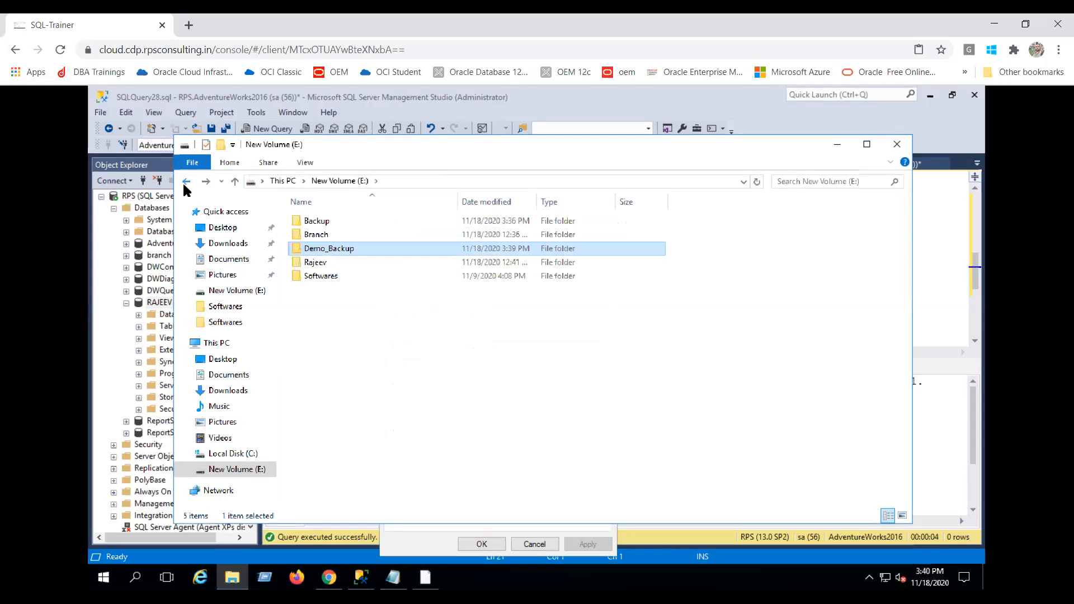
double_click(309, 221)
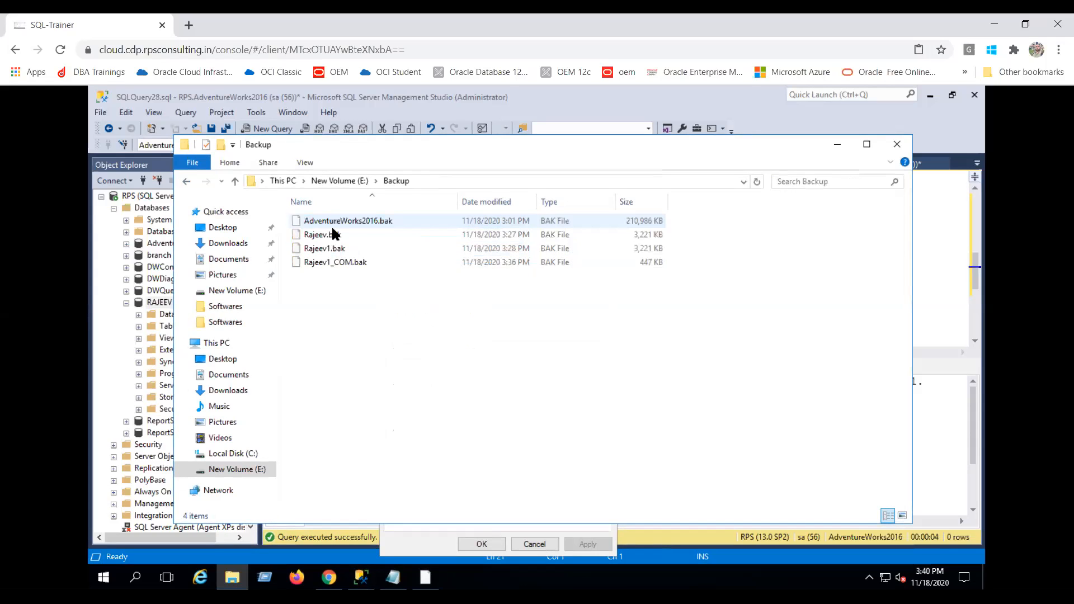
click(322, 221)
right_click(321, 217)
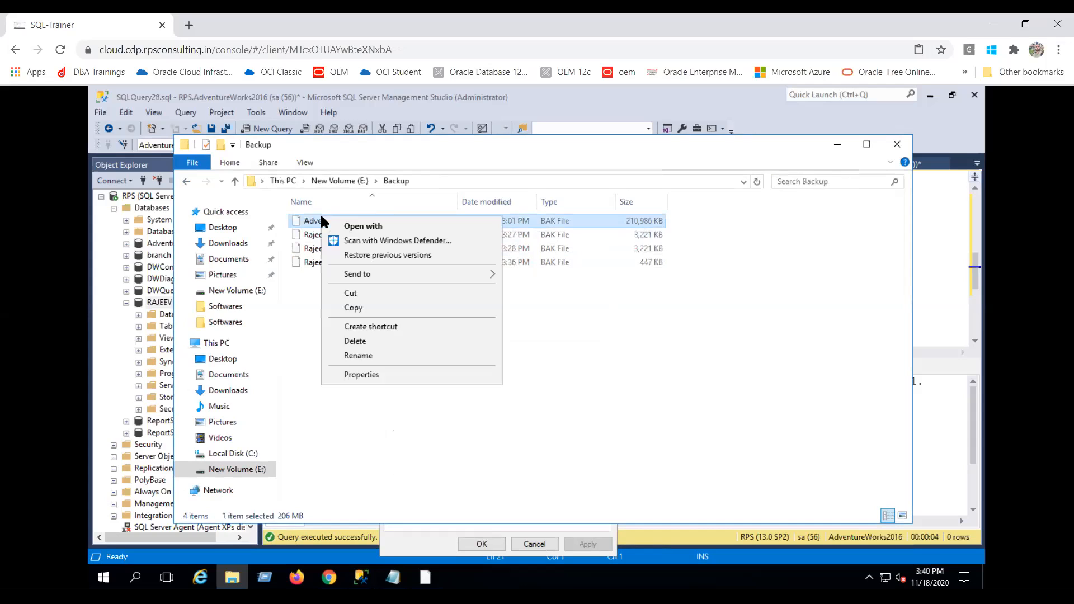
click(652, 396)
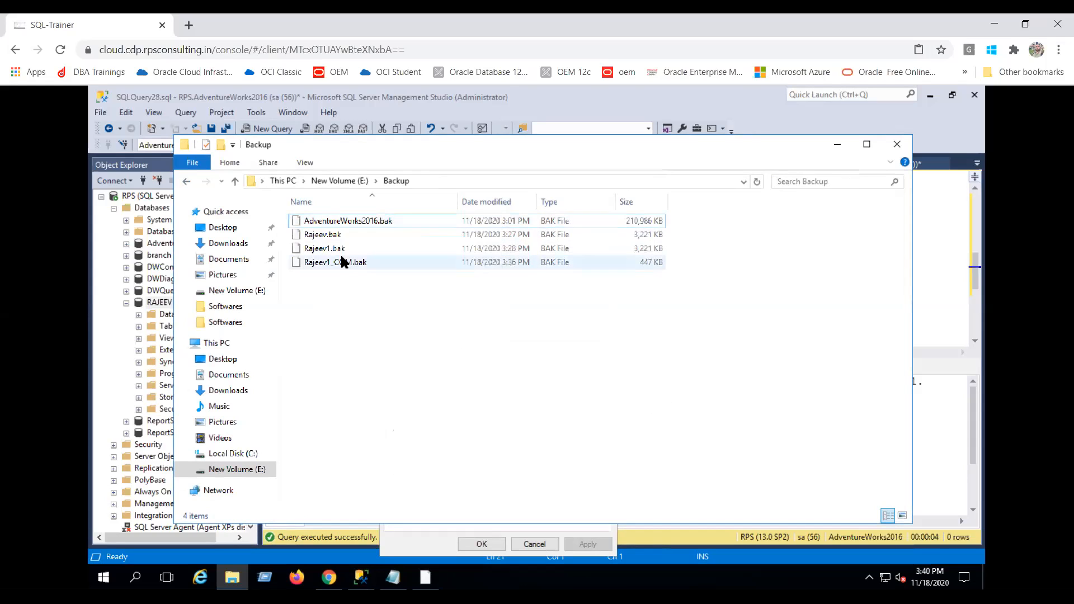
click(329, 236)
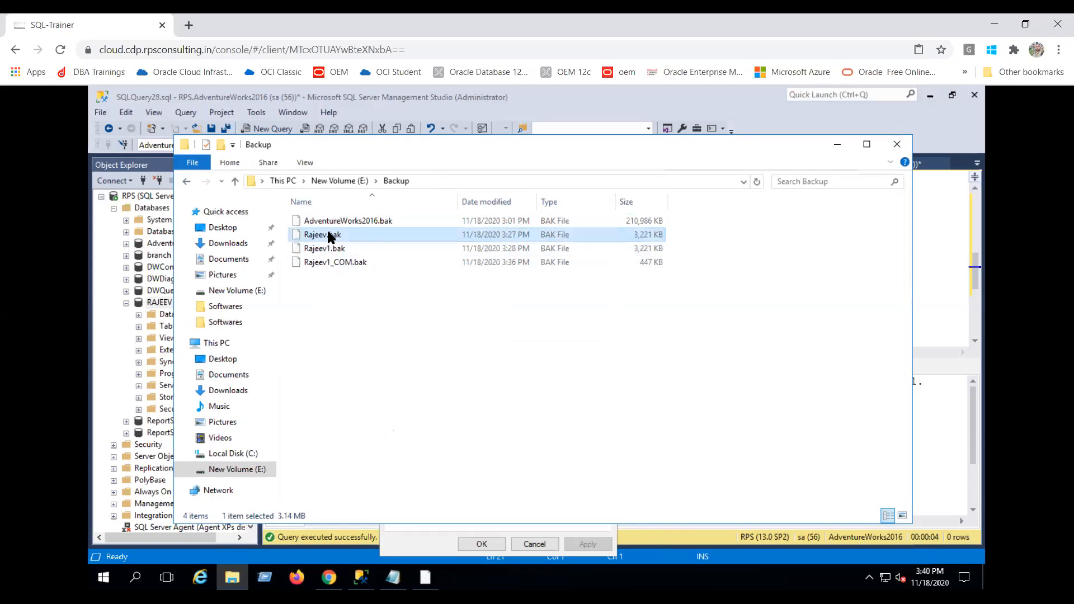
right_click(330, 237)
click(375, 387)
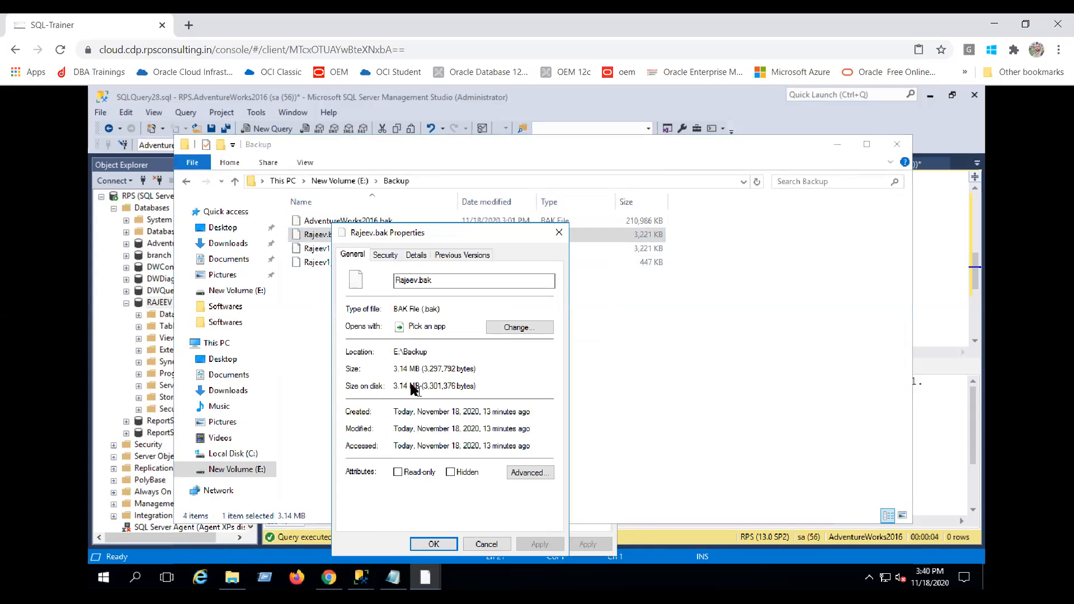
click(490, 546)
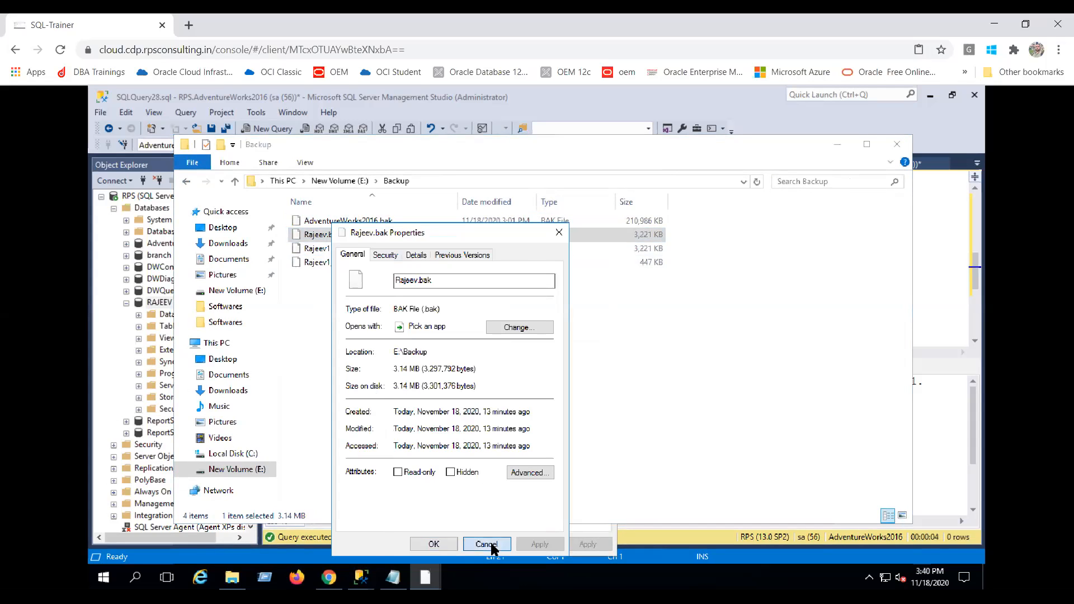
Step: Check the size of the compressed backup Rajeev1_COM.bak in its properties, and close the Backup folder window
click(343, 262)
right_click(342, 262)
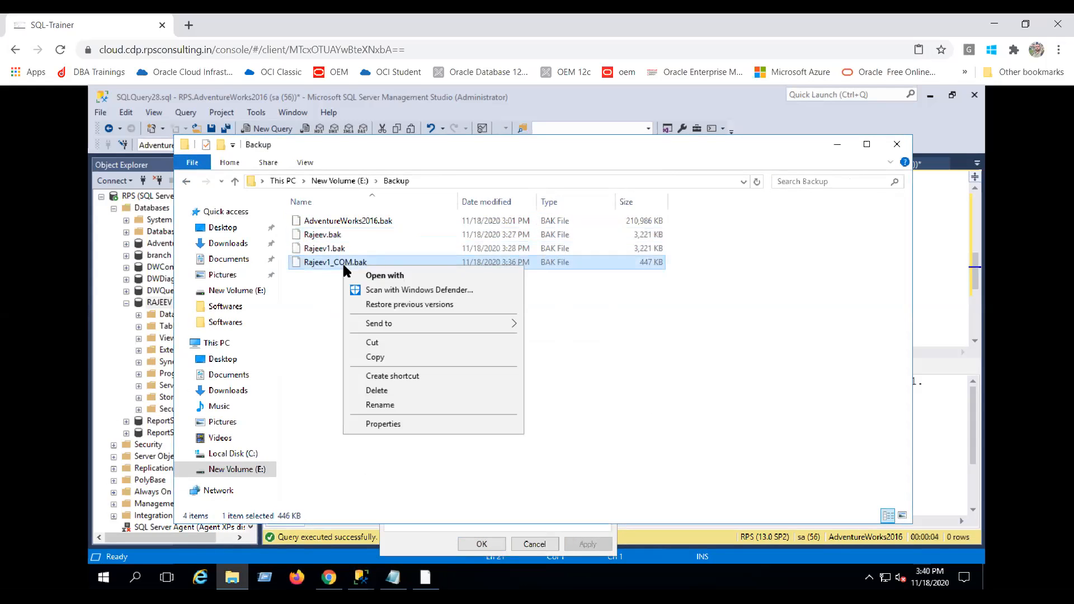
click(394, 422)
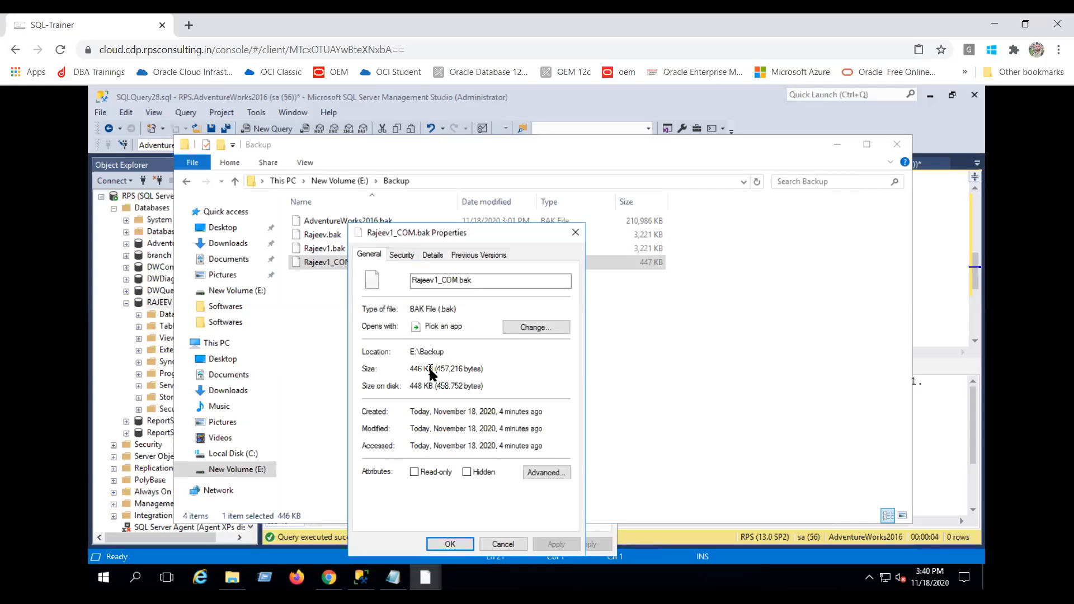
click(503, 544)
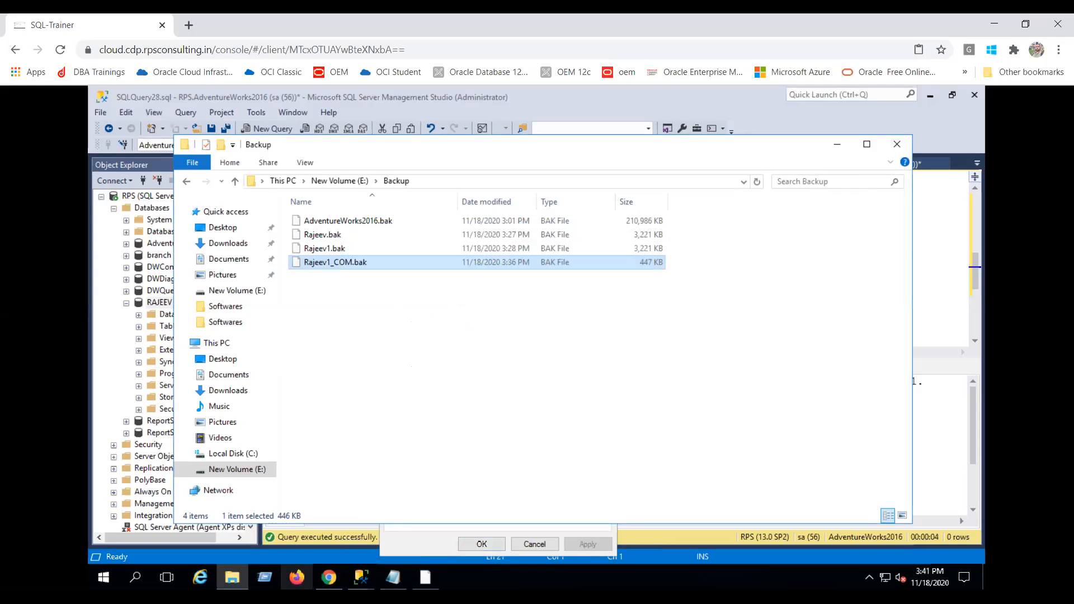
click(526, 457)
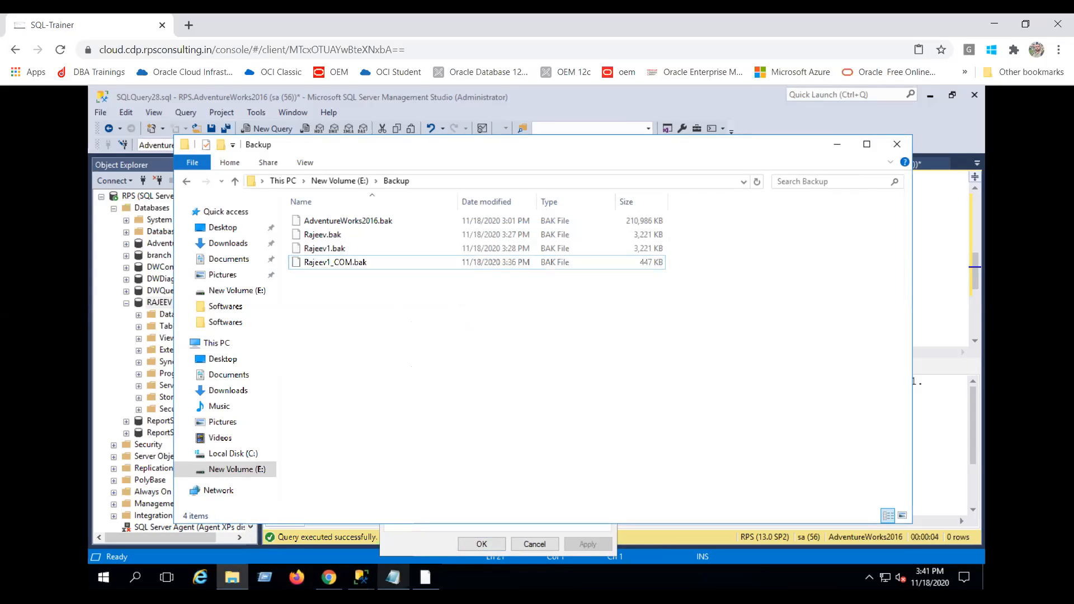
mouse_move(393, 577)
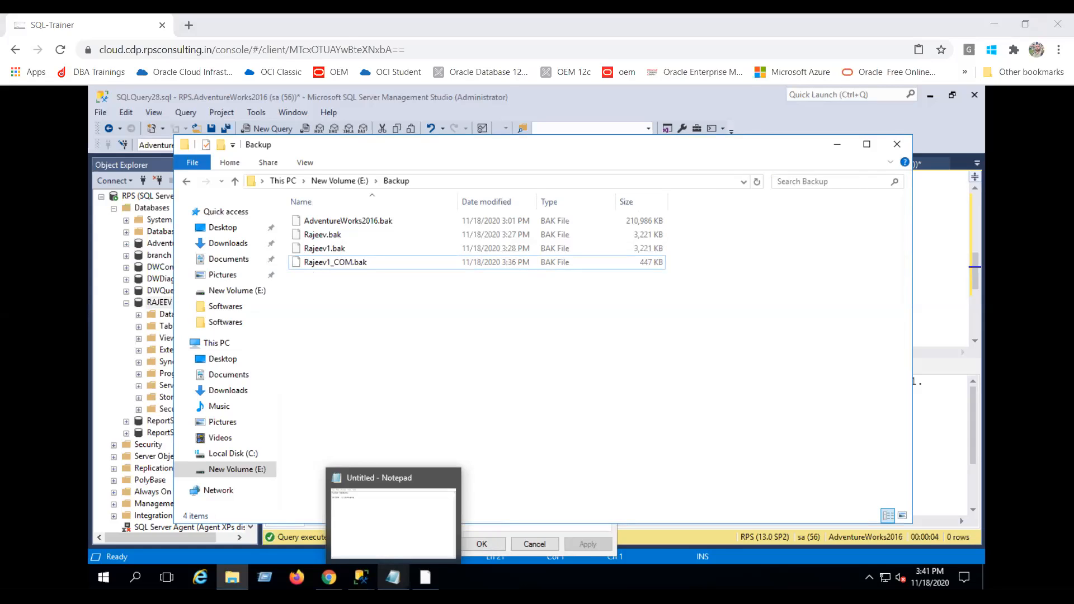
click(896, 144)
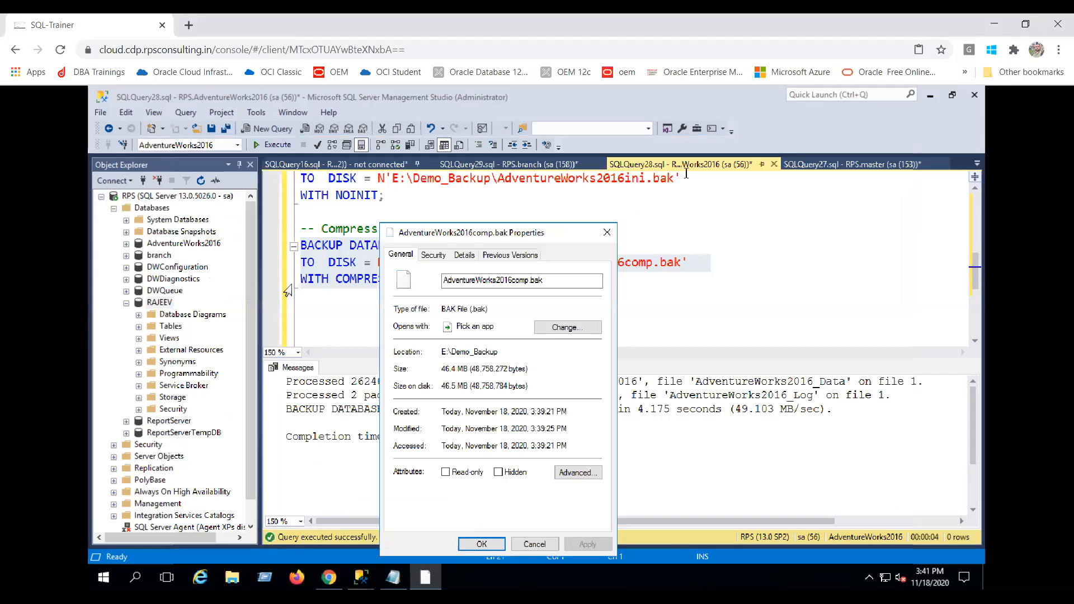
Step: Open the Back Up Database dialog for AdventureWorks2016 in SQL Server Management Studio and set backup compression to Compress backup
click(179, 241)
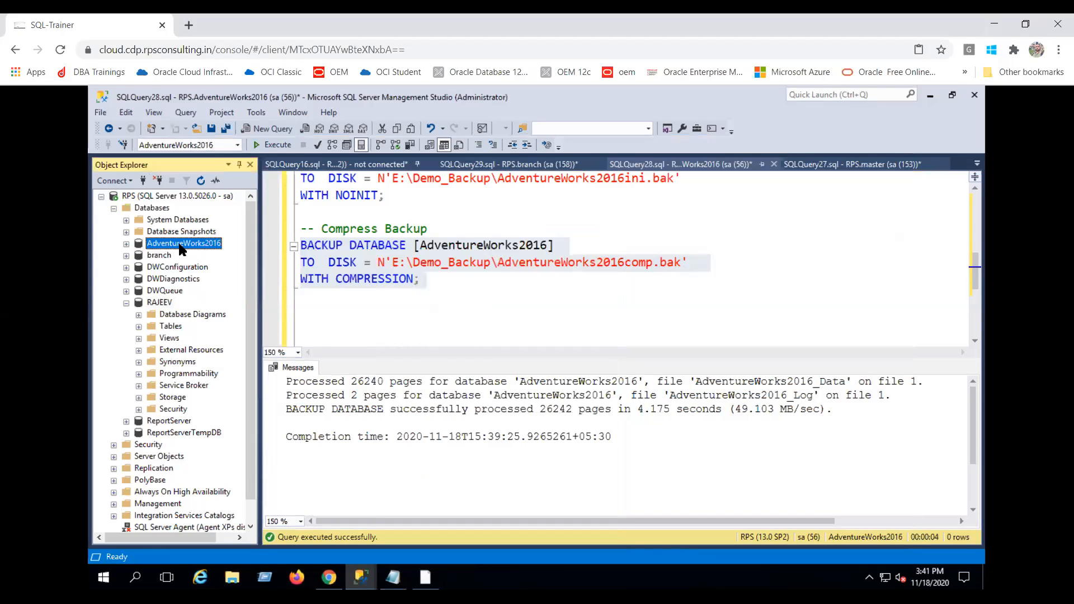
right_click(179, 242)
mouse_move(220, 296)
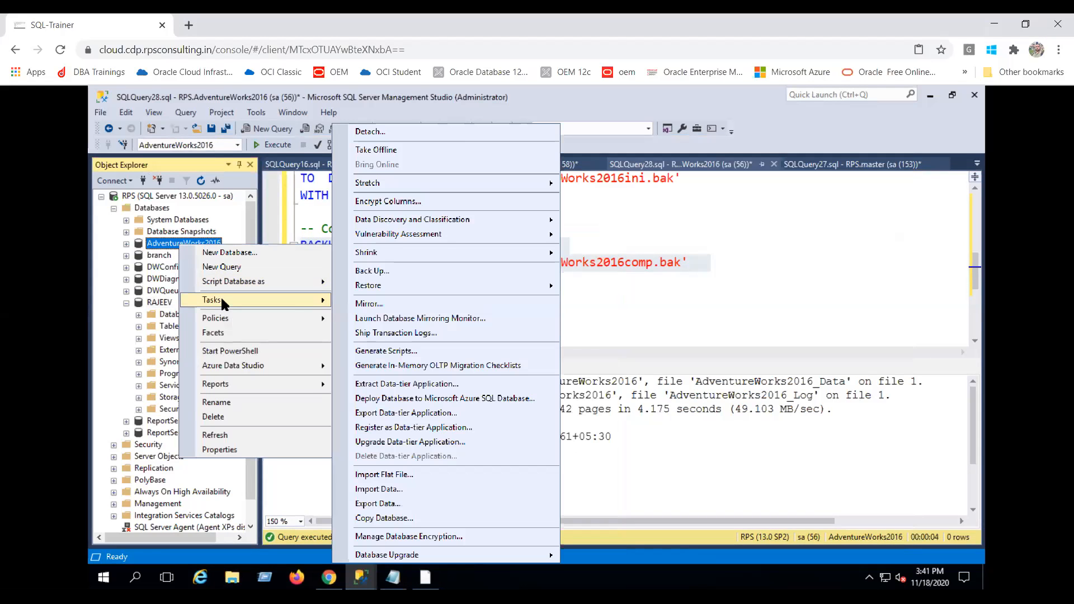
click(379, 271)
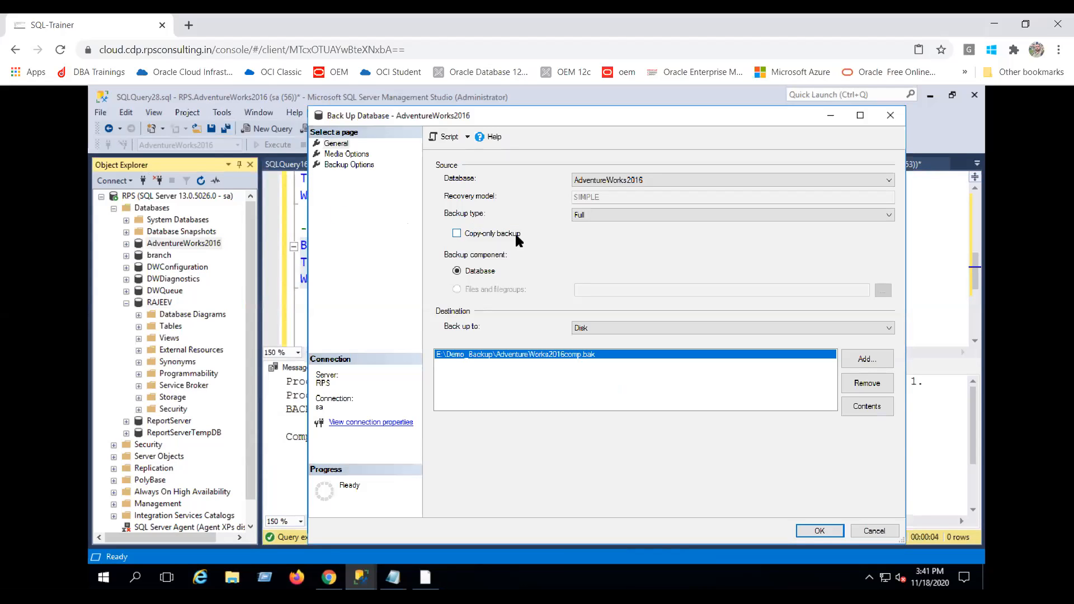
click(349, 157)
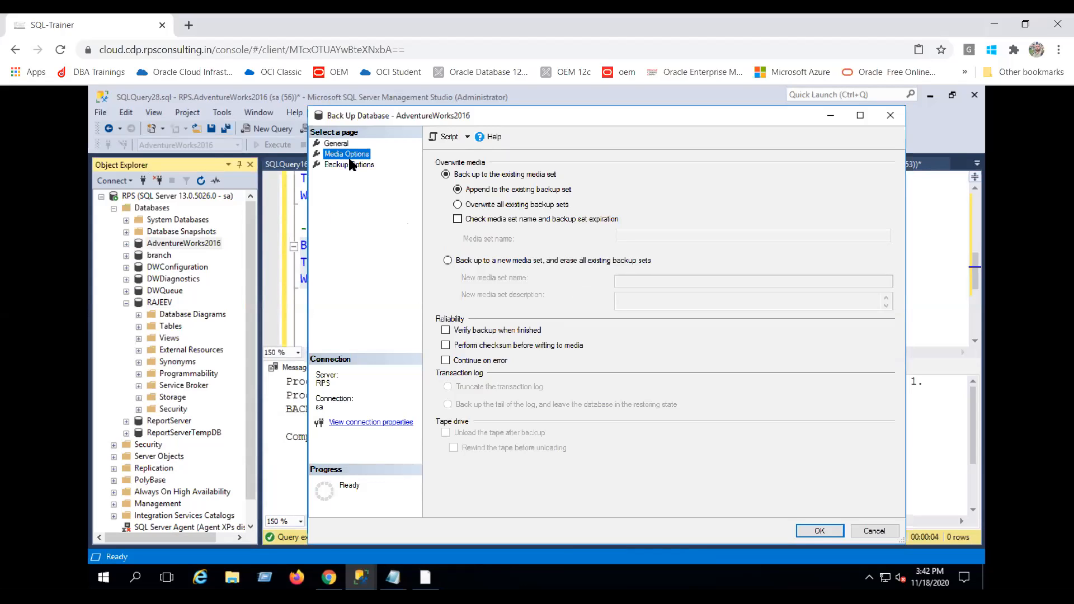
click(349, 166)
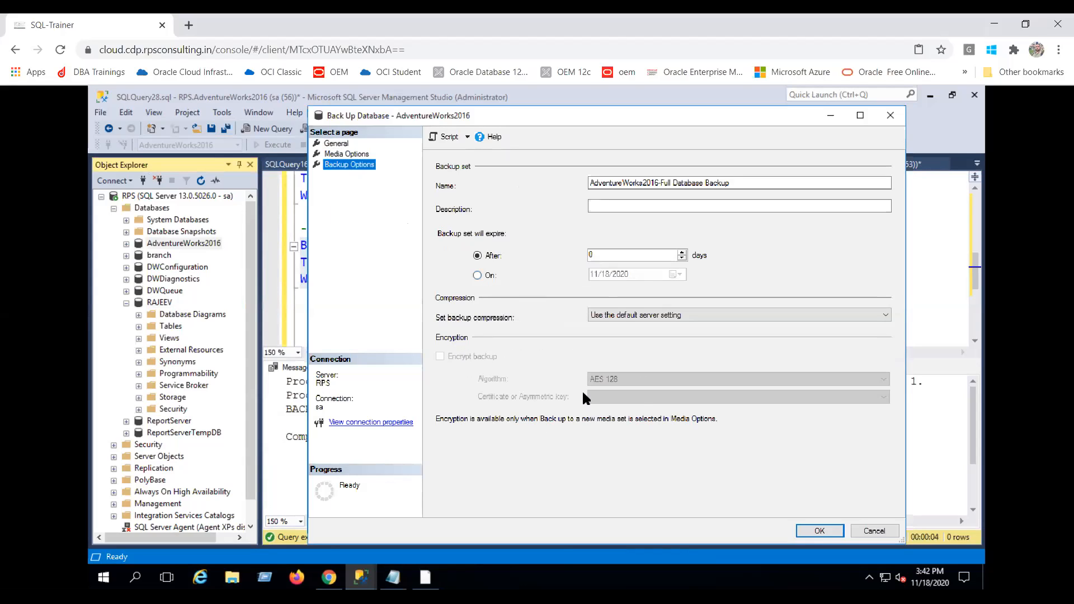
click(646, 316)
click(643, 334)
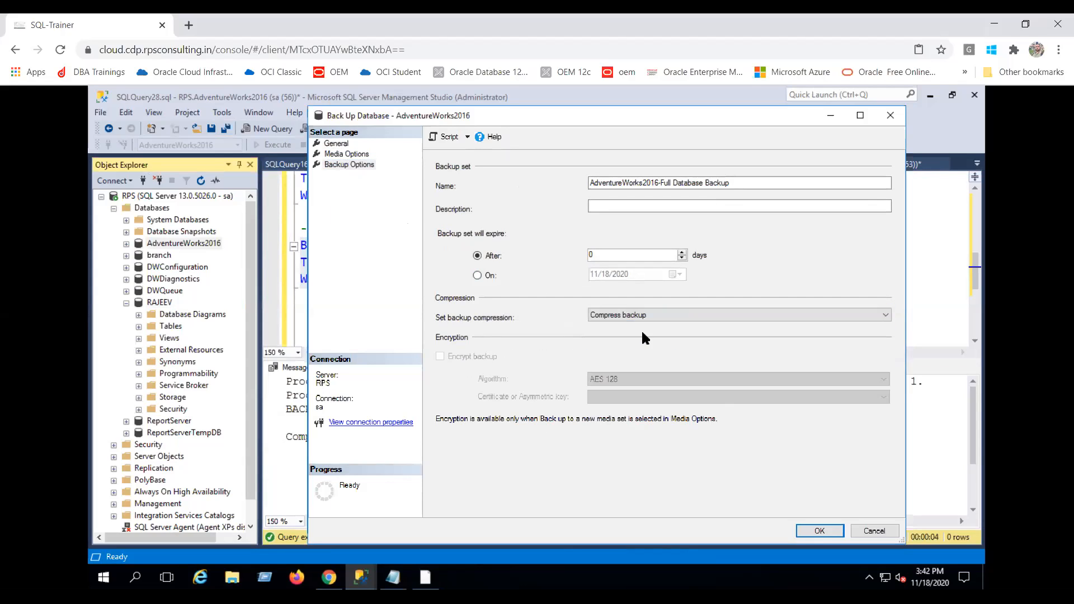
Step: Remove the existing backup destination E:\Demo_Backup\AdventureWorks2016comp.bak from the AdventureWorks2016 backup
click(336, 143)
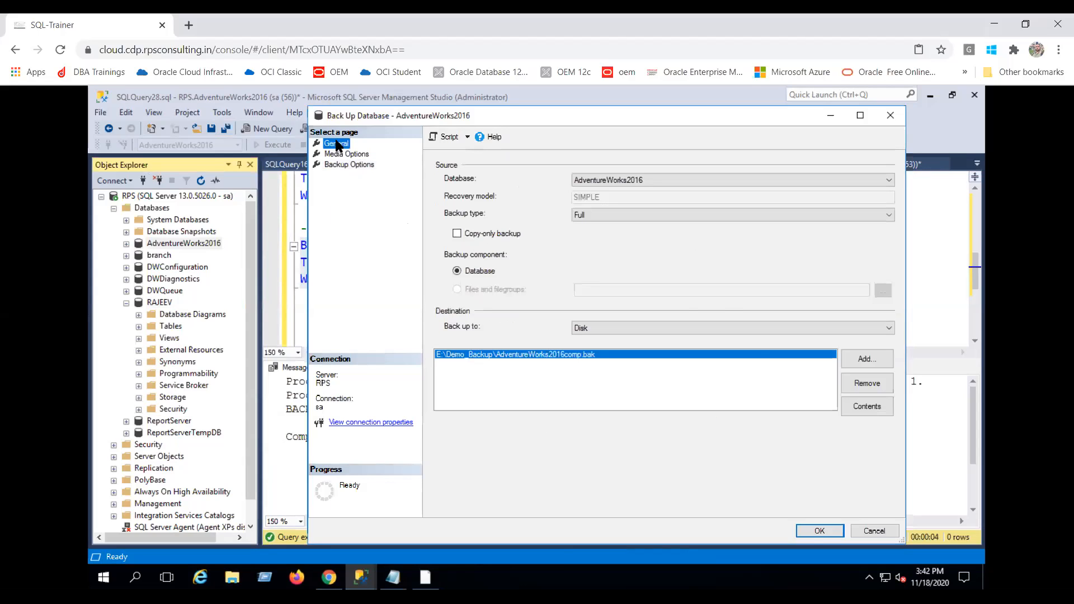
click(876, 359)
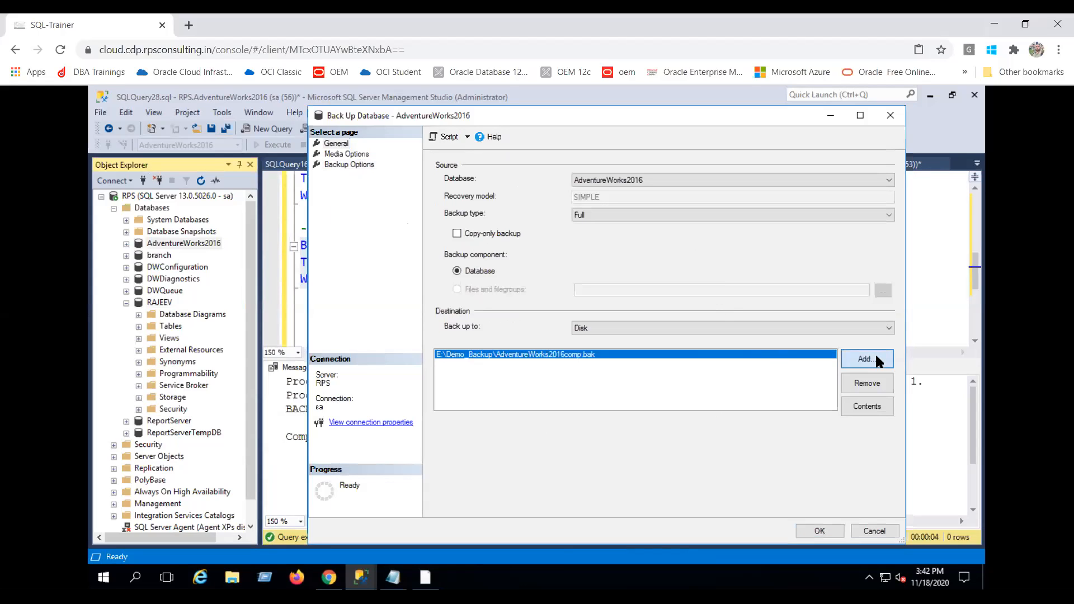
click(875, 383)
Step: Add a disk backup destination file named ADCOM.bak in the E:\Backup folder
click(869, 358)
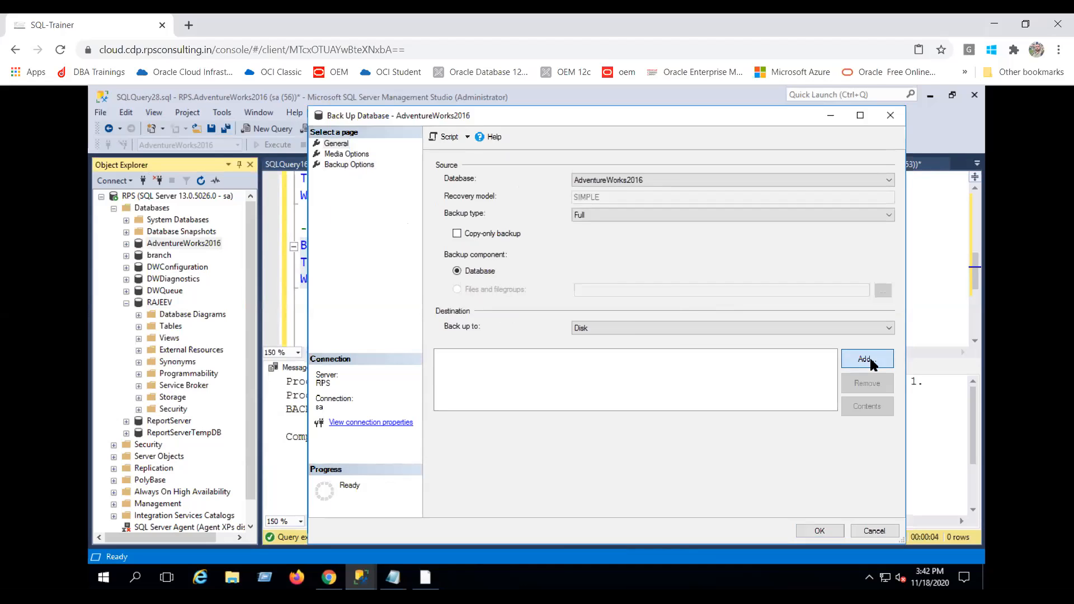
click(648, 330)
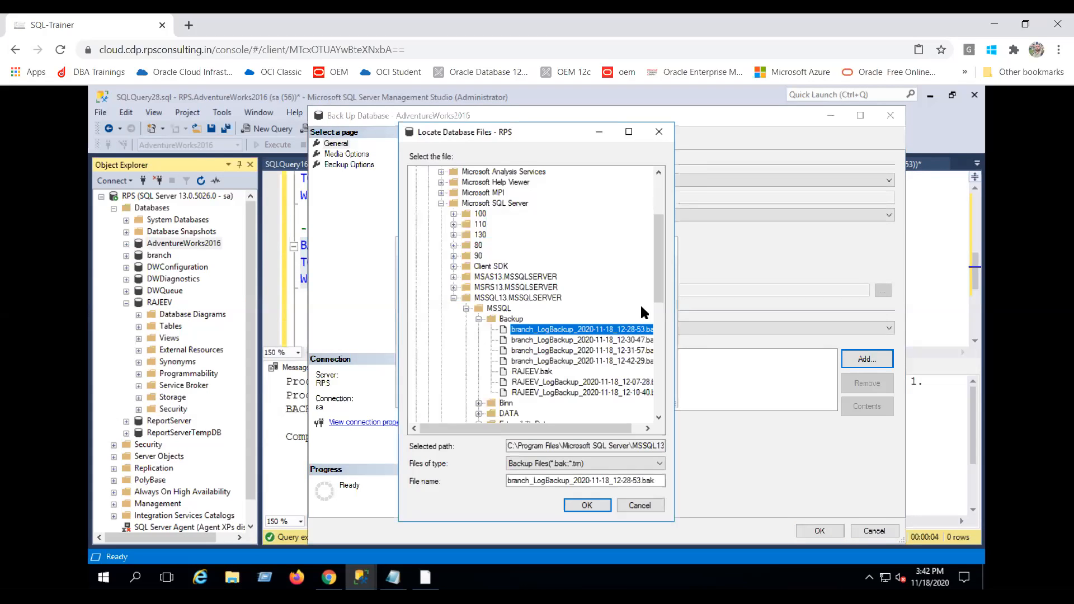
drag(654, 222, 656, 183)
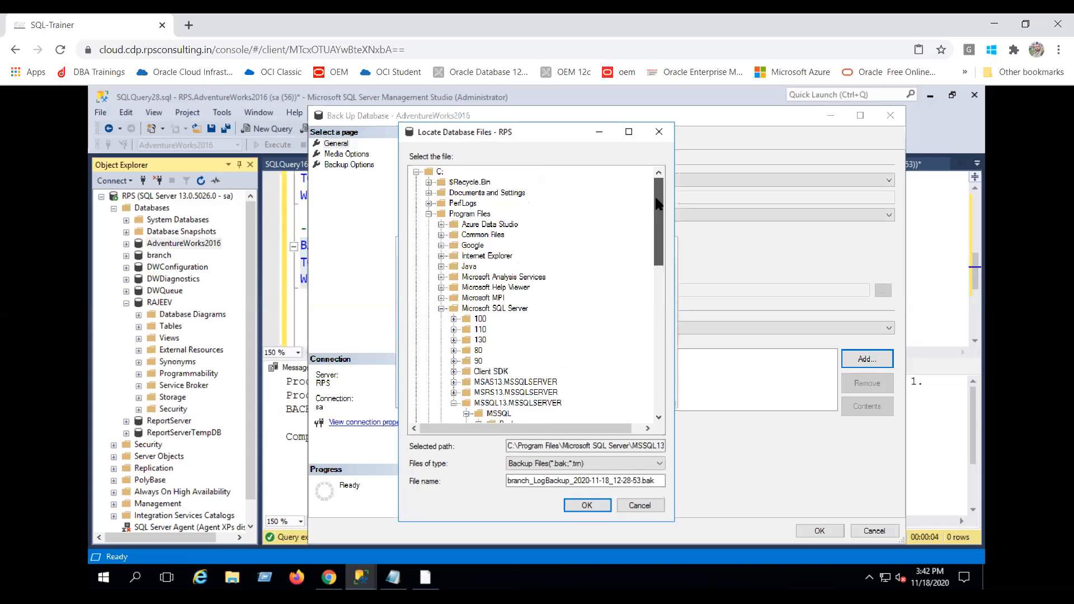
click(416, 172)
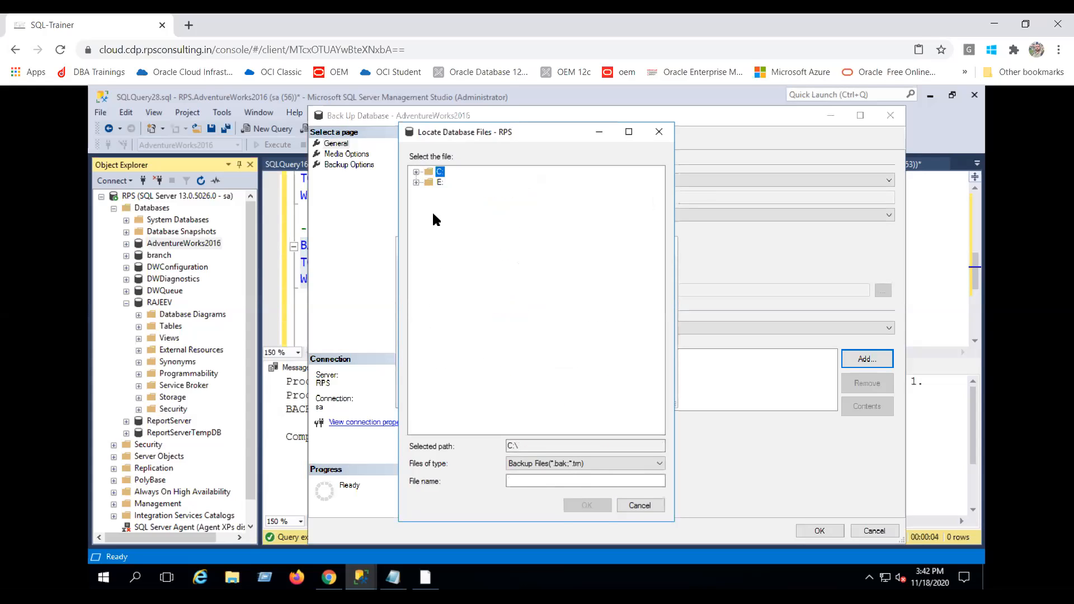
click(417, 183)
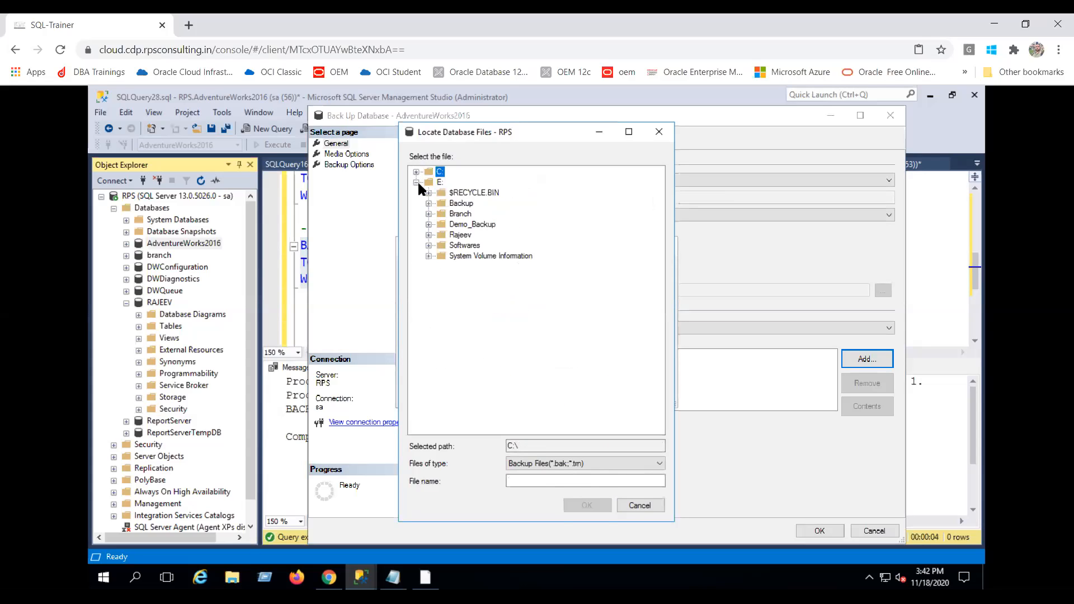
click(442, 202)
click(525, 481)
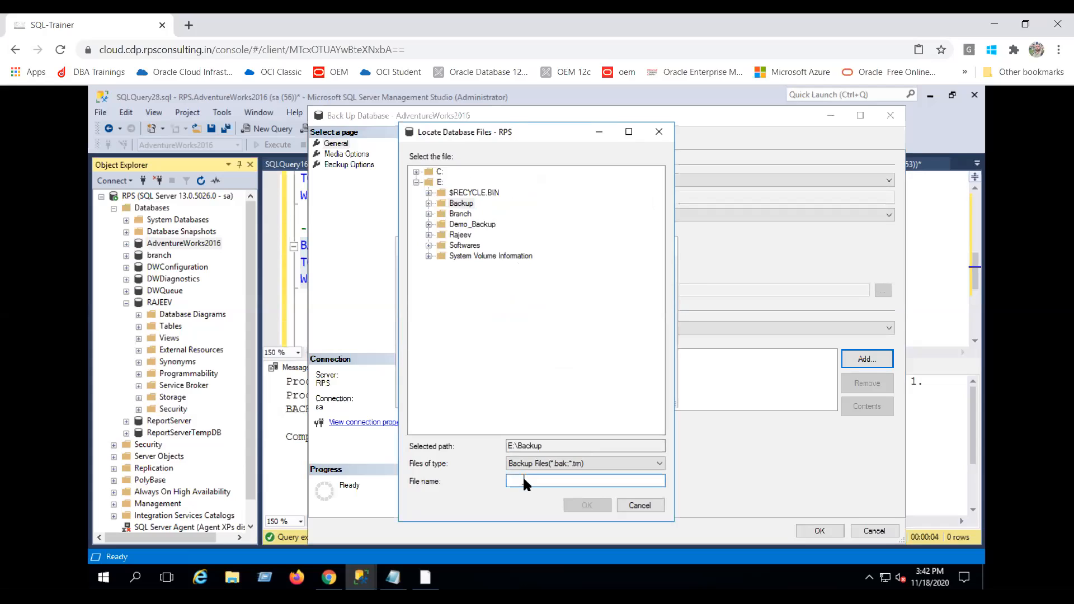
text(AD)
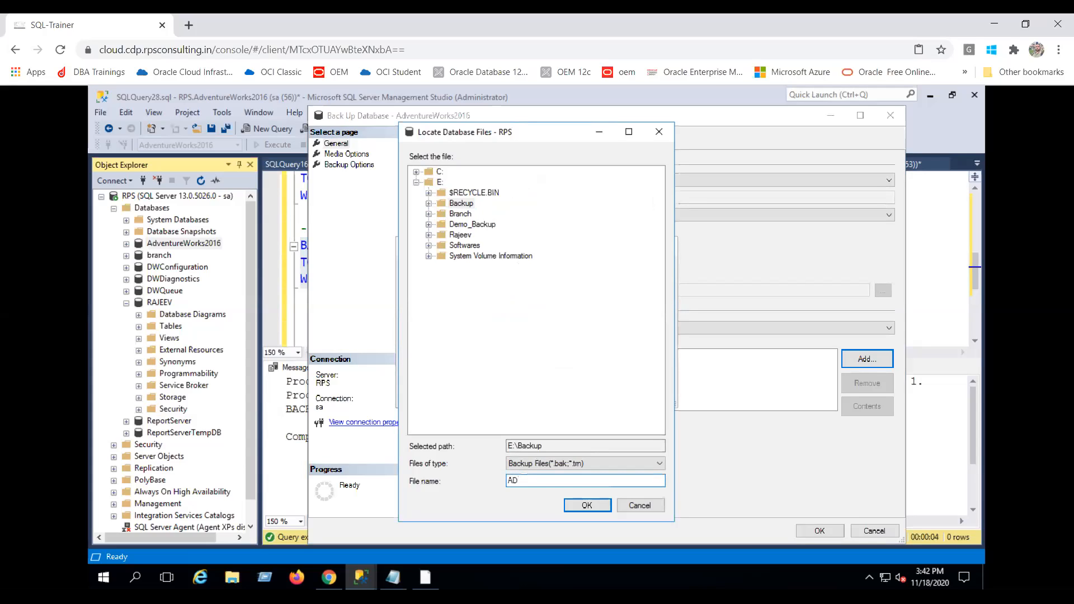
text(COM.bak)
click(585, 507)
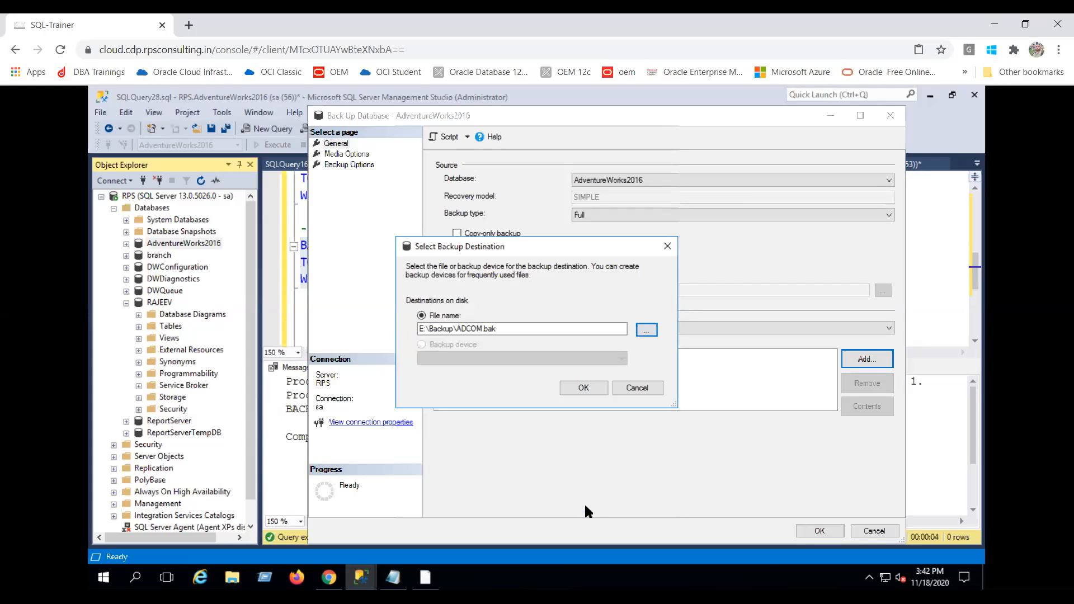
click(582, 388)
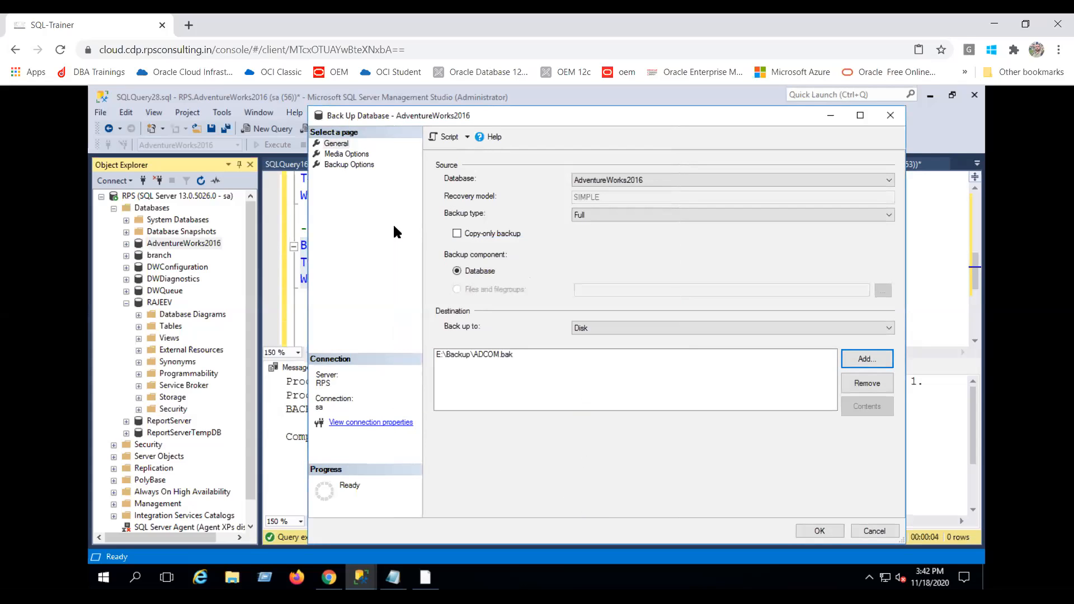
Step: Verify that backup compression is set to Compress backup, and run the full AdventureWorks2016 backup
click(327, 162)
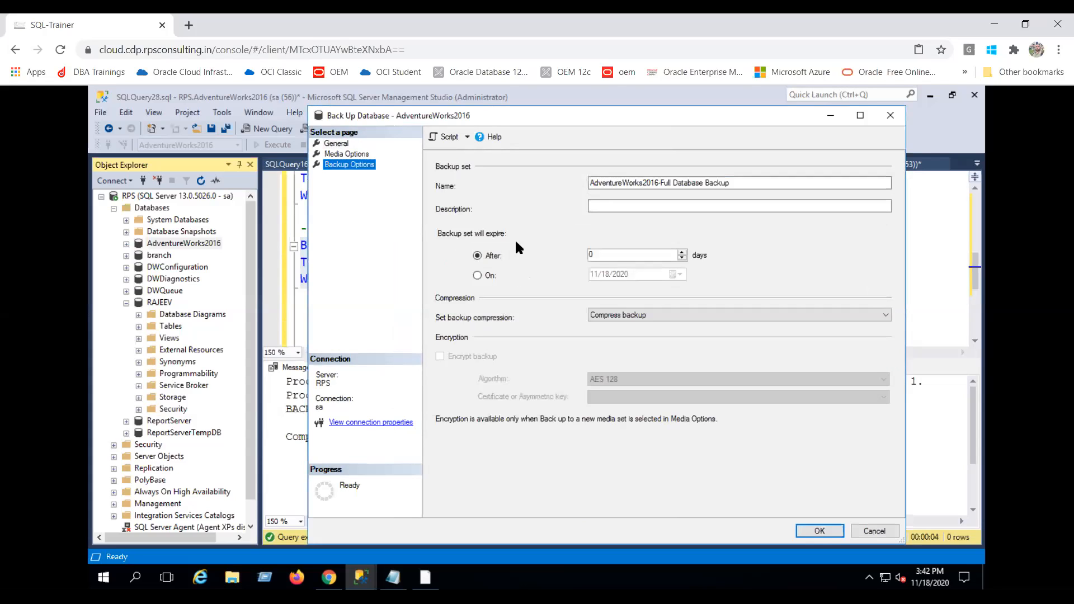
click(656, 317)
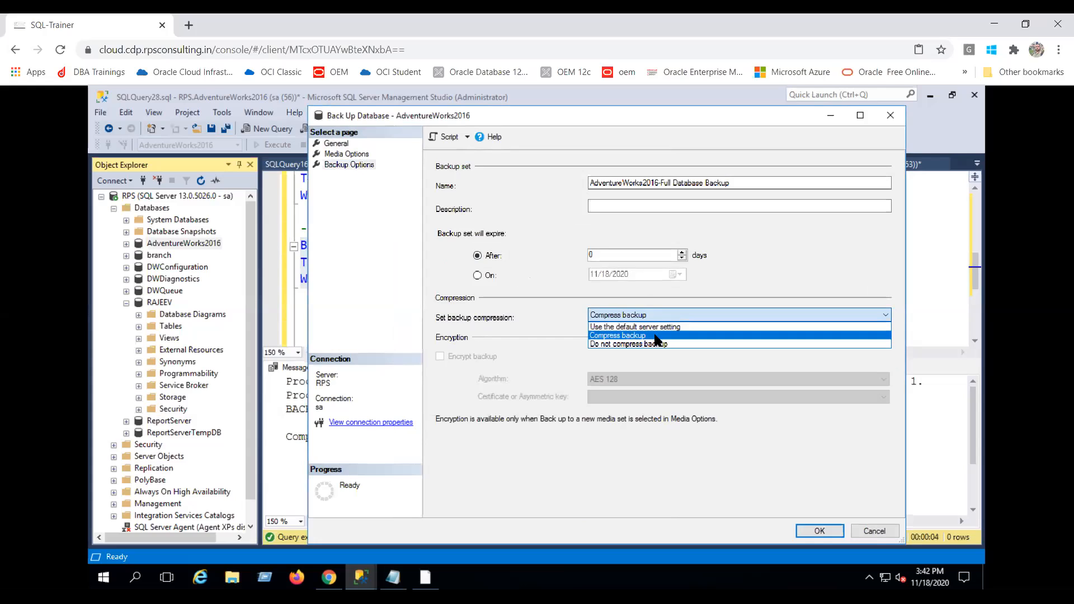
click(656, 335)
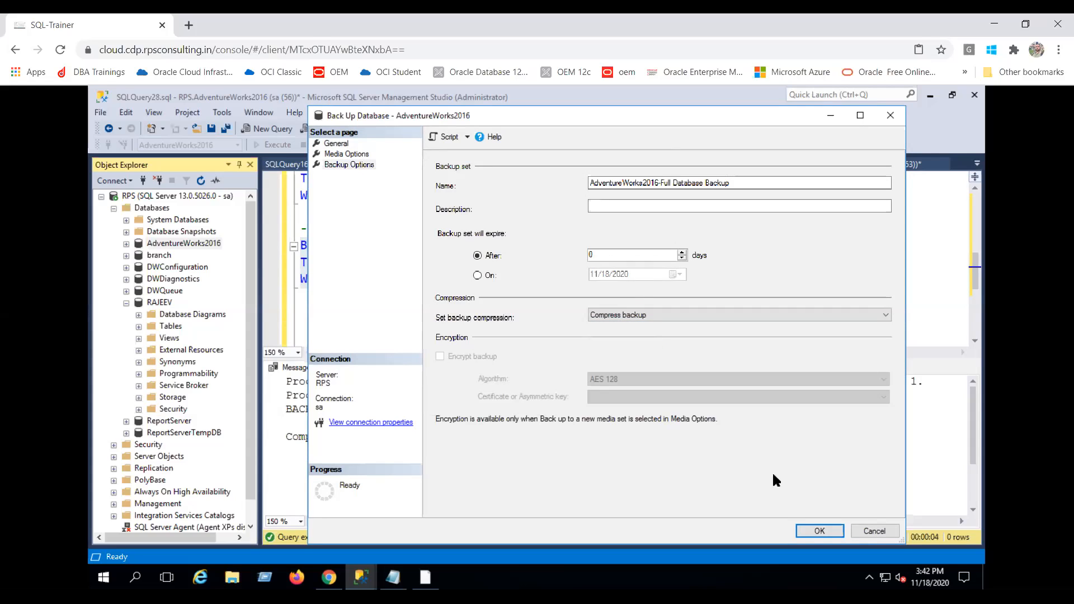
click(819, 530)
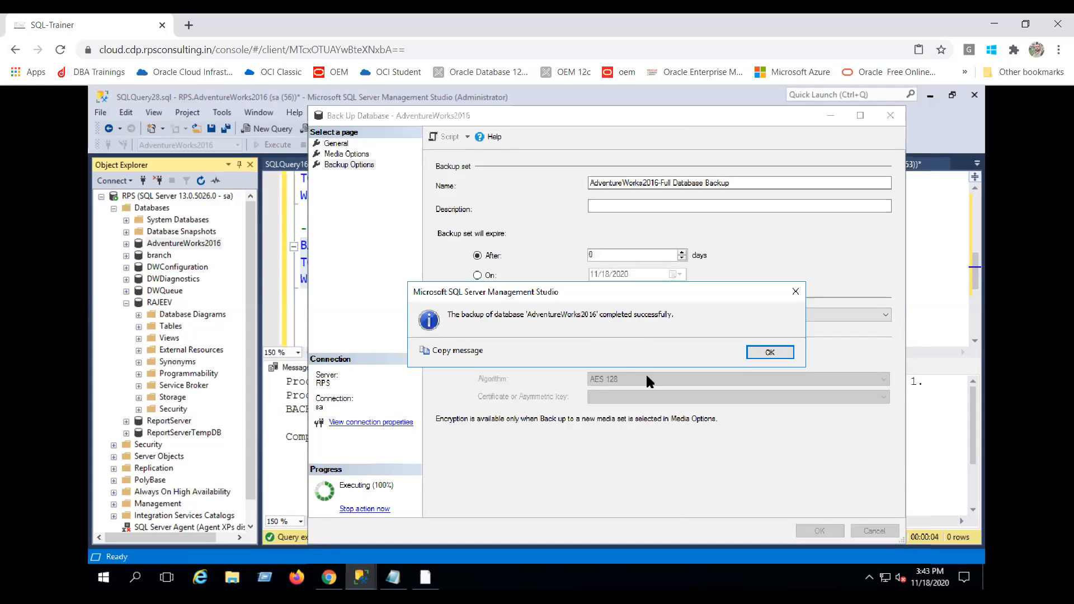
click(760, 356)
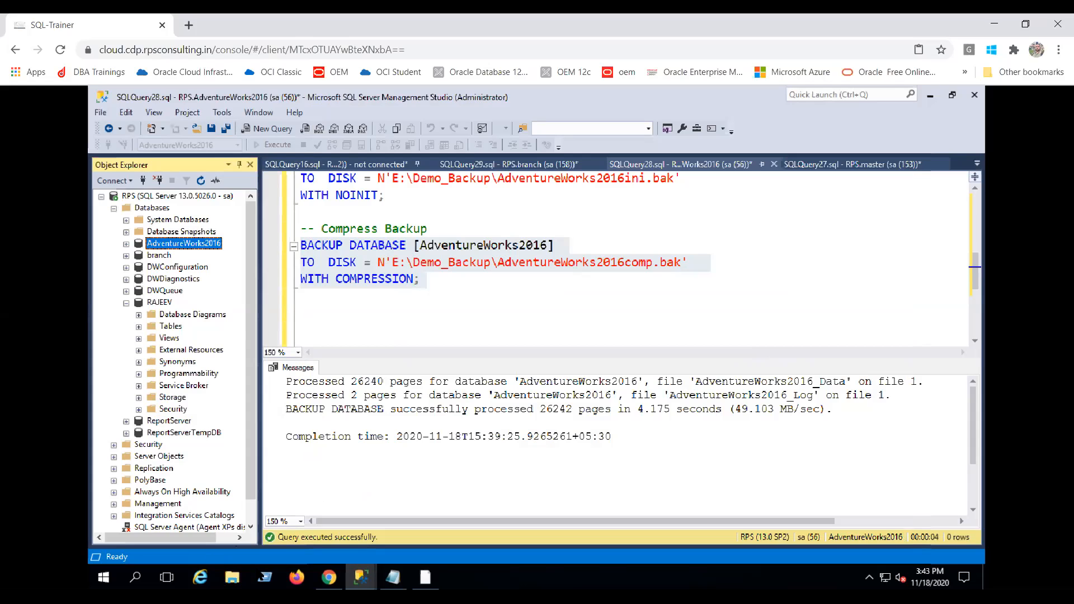
Step: Check the size of ADCOM.bak in the E:\Backup folder in File Explorer, and close the window
click(233, 578)
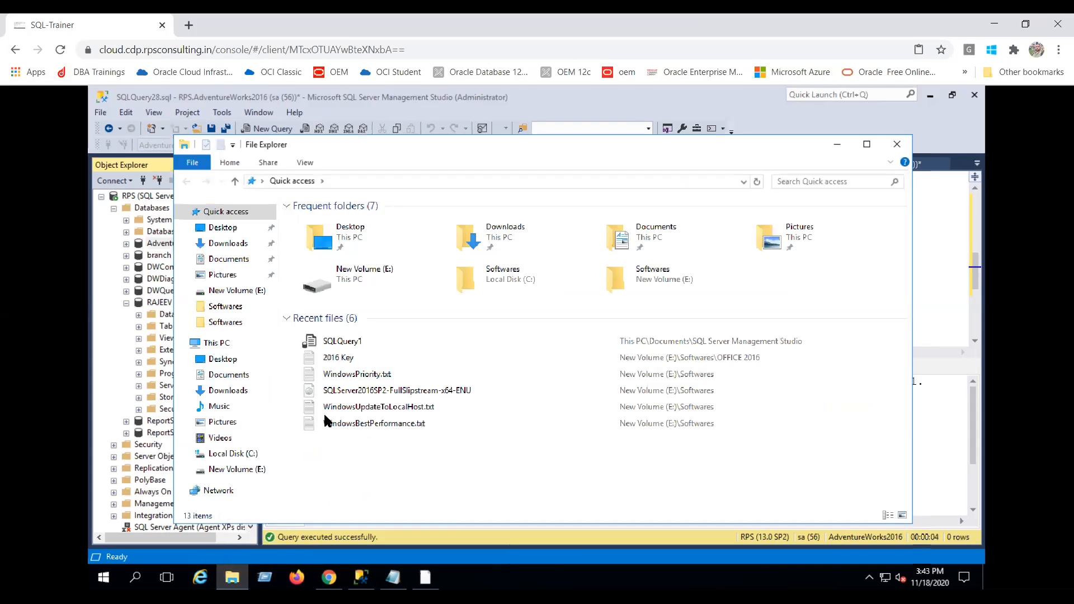
click(221, 472)
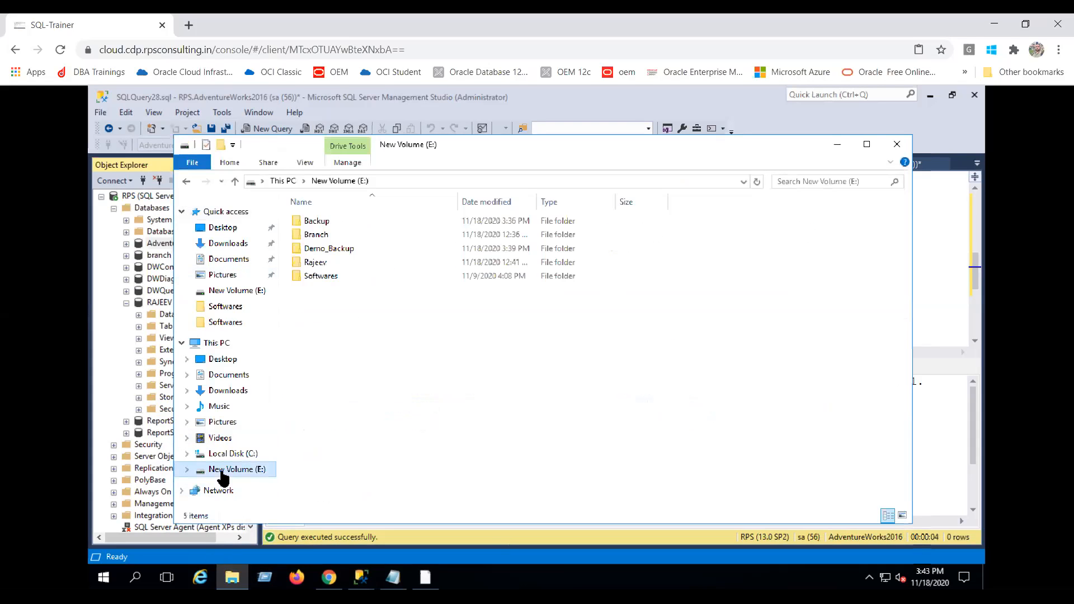
click(312, 224)
double_click(312, 224)
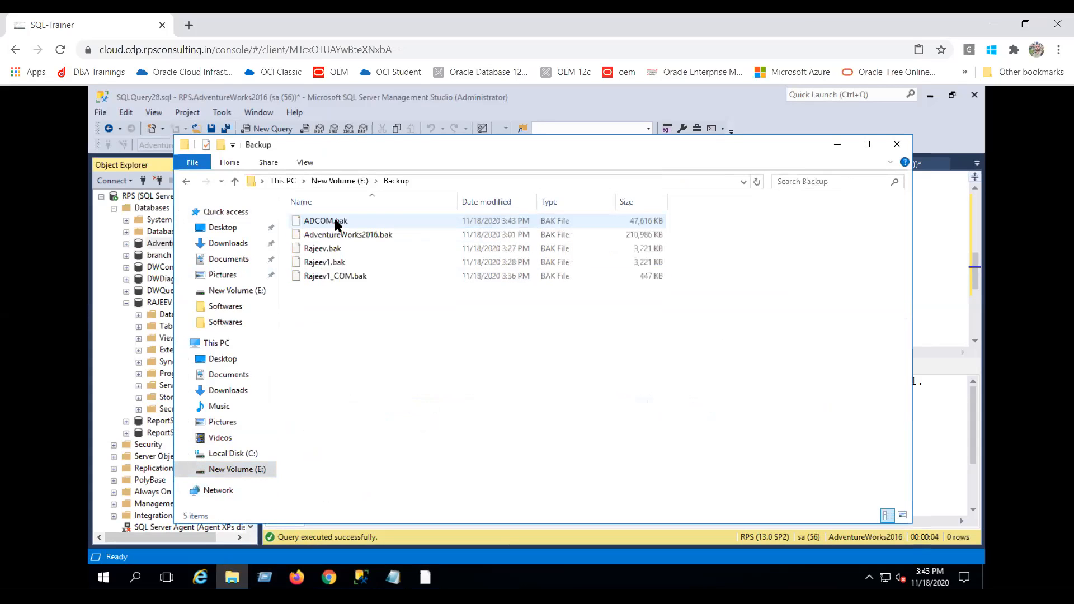
click(336, 222)
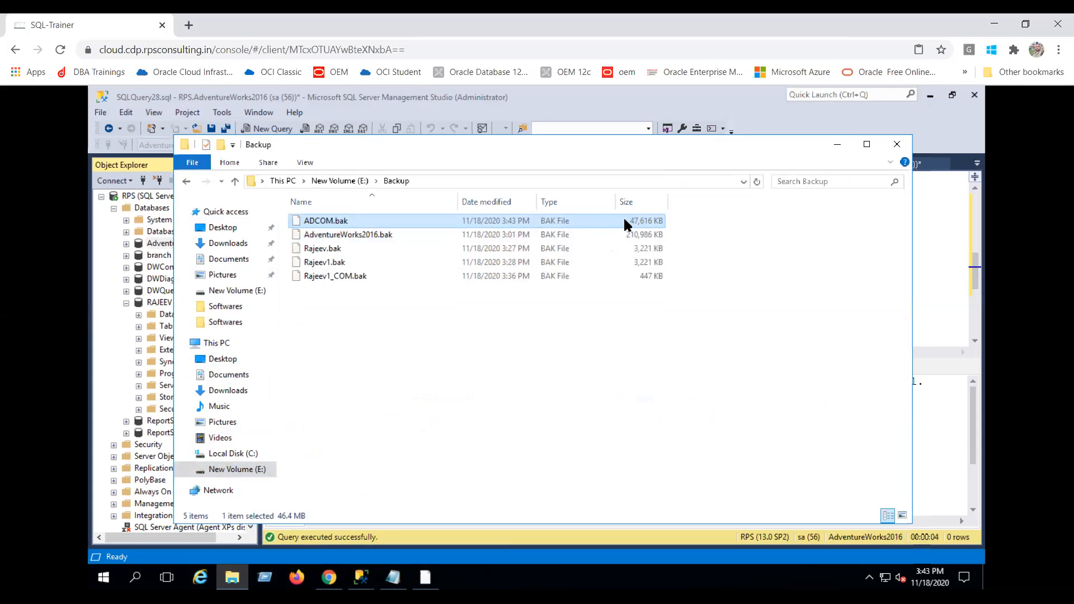
click(896, 143)
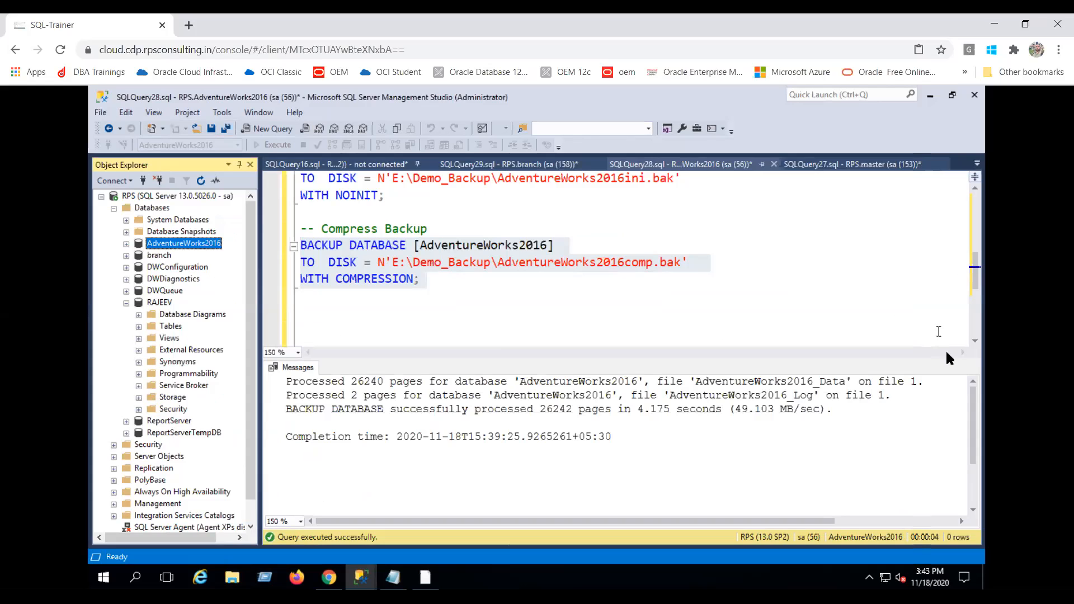
Step: Enlarge the query editor pane over the results and reduce the gap above the Differentiel Backup comment to one blank line
drag(974, 260, 976, 191)
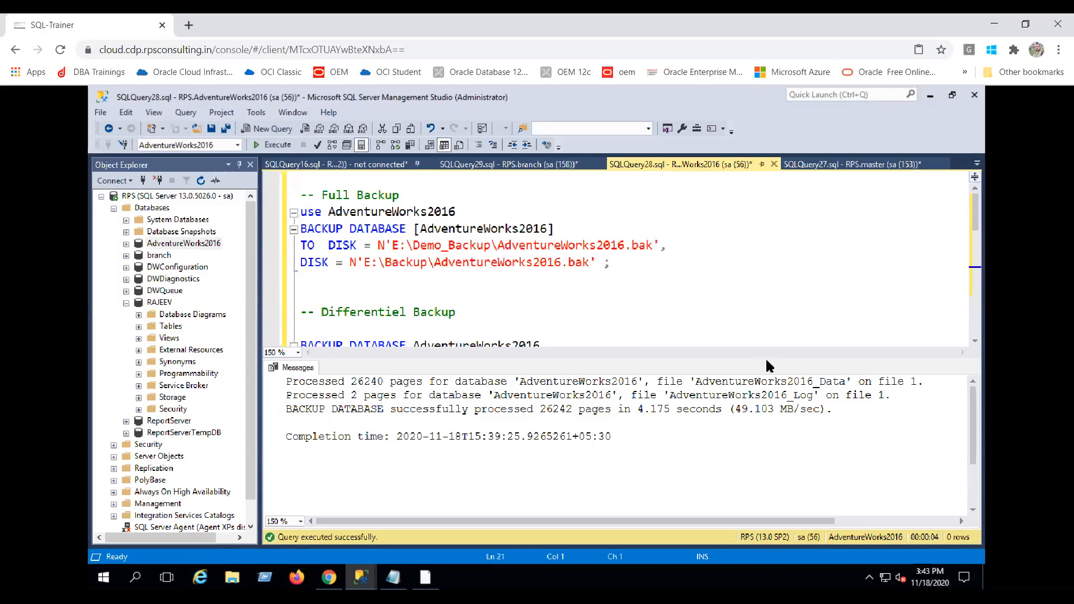
drag(767, 358, 768, 497)
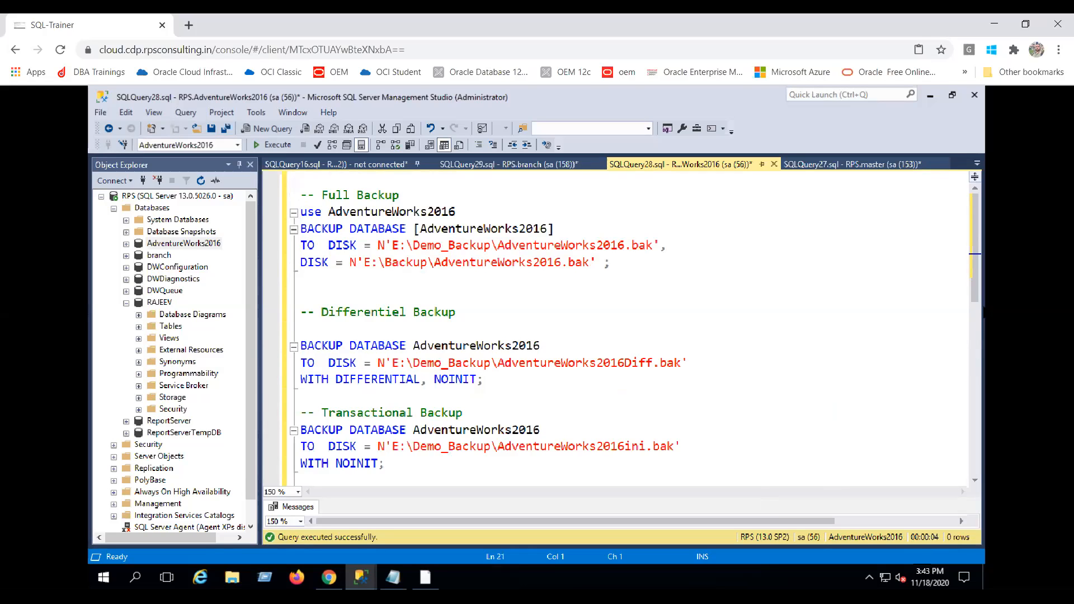
drag(974, 263, 973, 271)
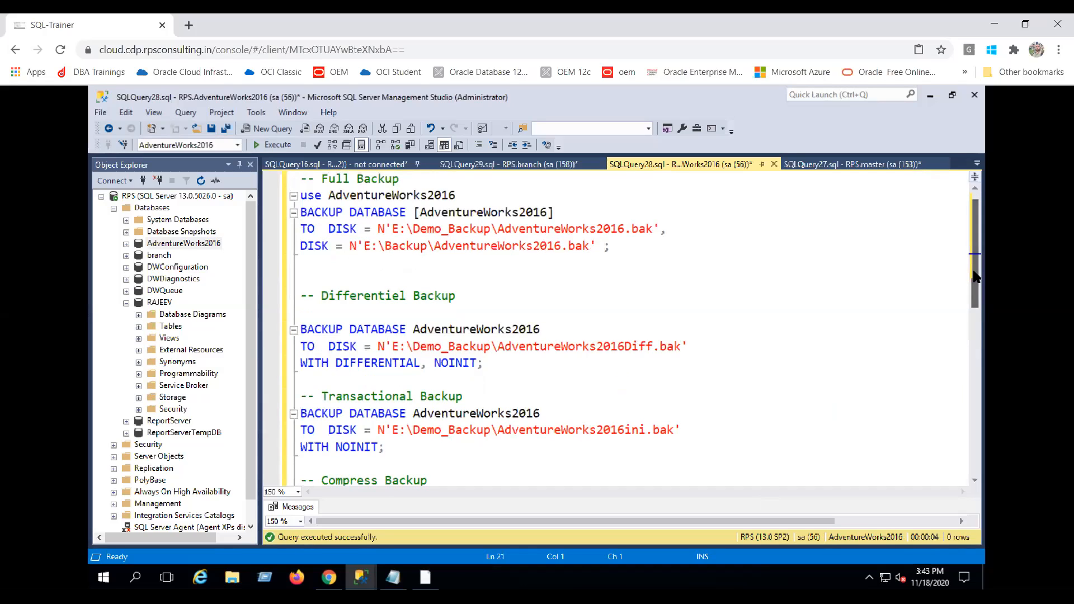
click(312, 267)
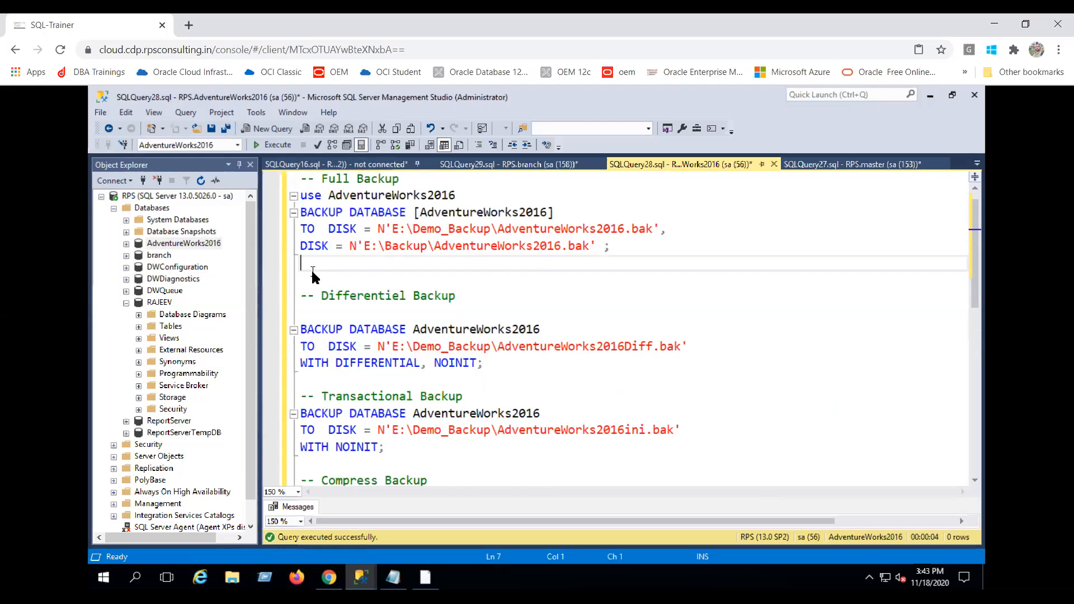
key(Delete)
key(Delete)
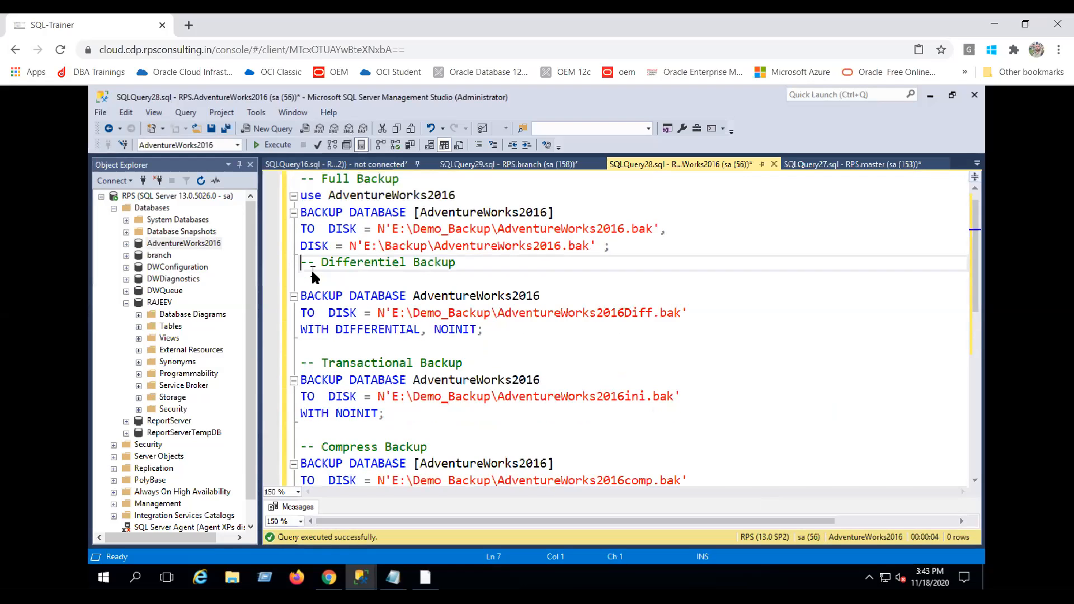
key(Return)
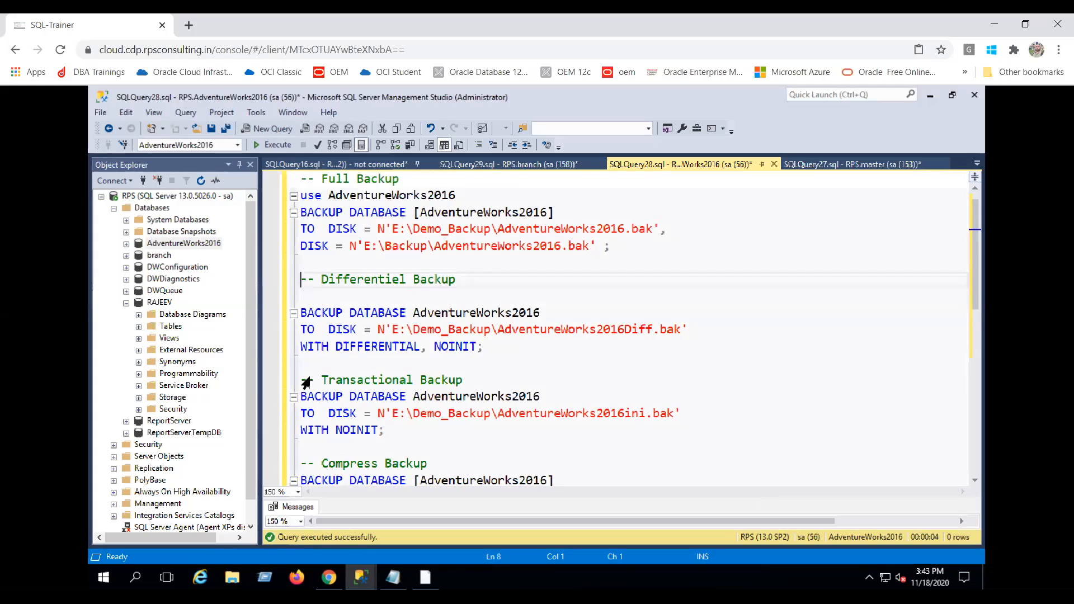
Step: Set the query editor's zoom to 100 %
click(298, 492)
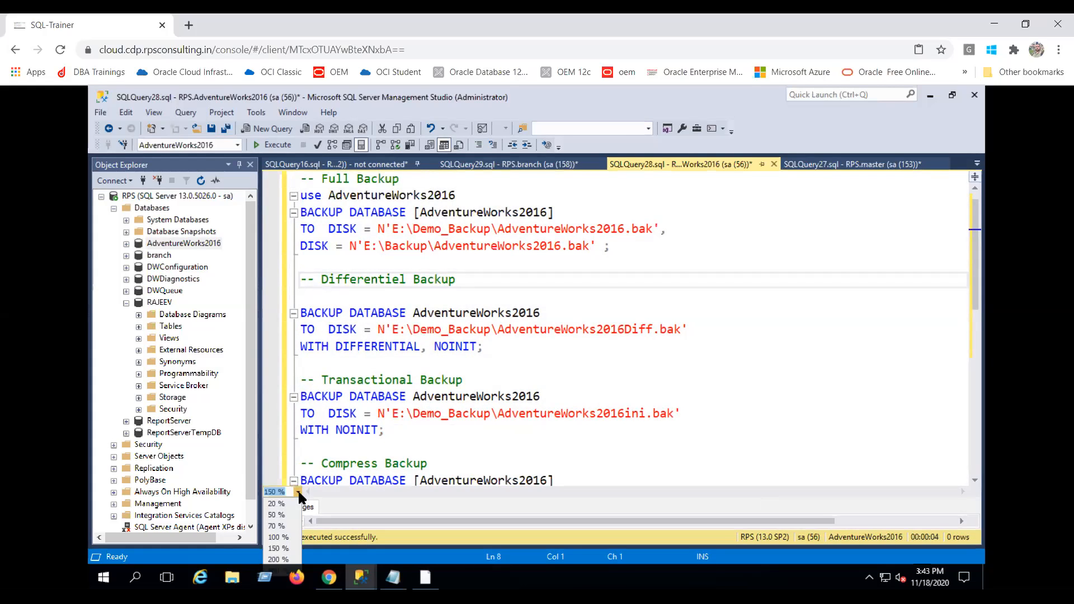
click(284, 537)
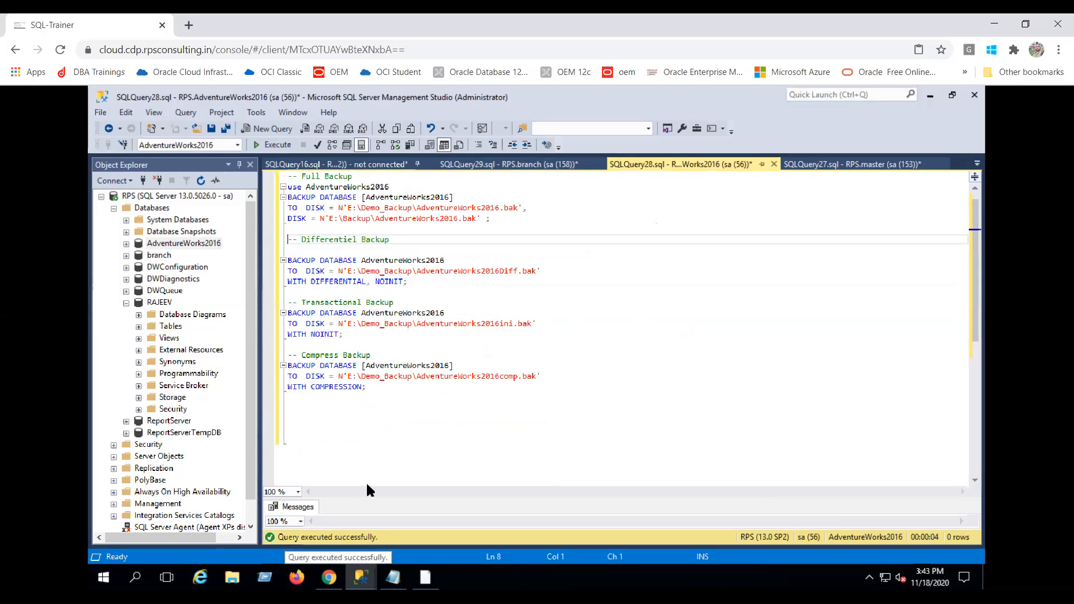
click(297, 491)
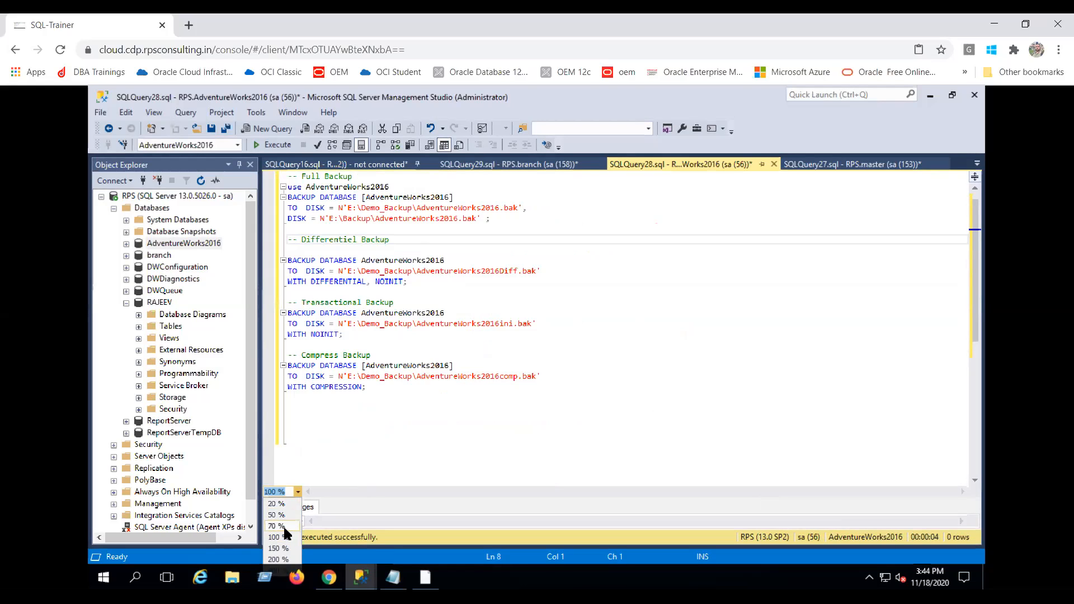
text(1)
key(Escape)
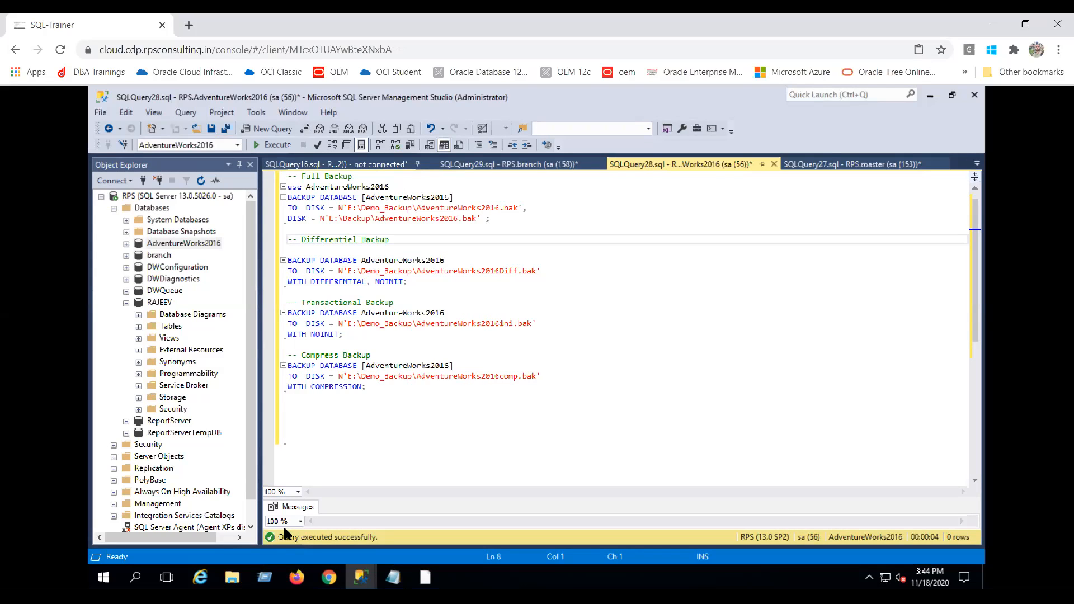
Step: Set the query editor's zoom to 125 % and place the cursor below the compressed backup statement
click(291, 493)
text(125%)
key(Return)
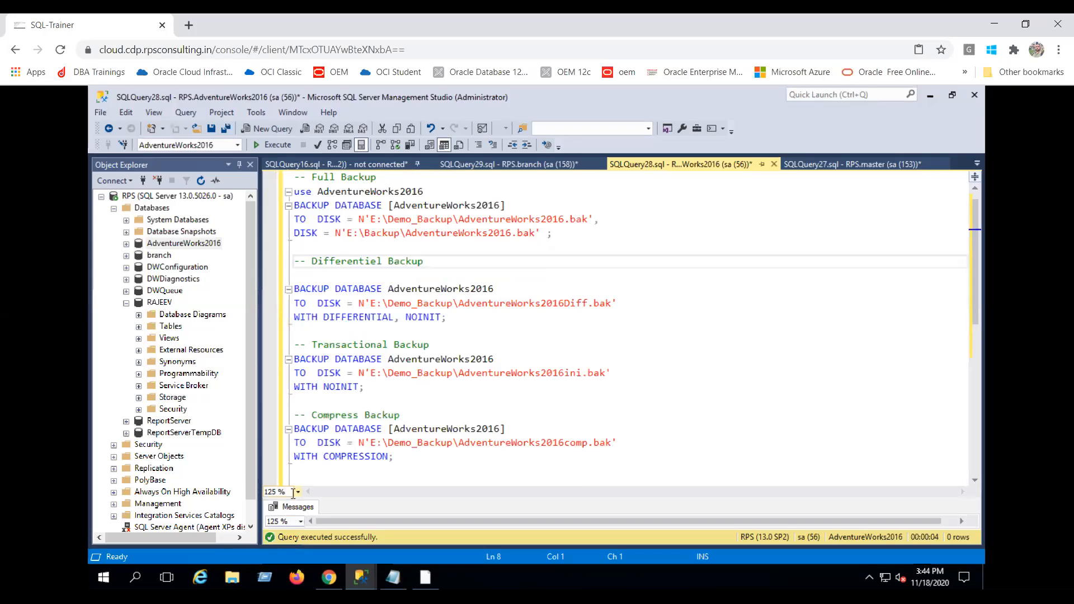
click(575, 471)
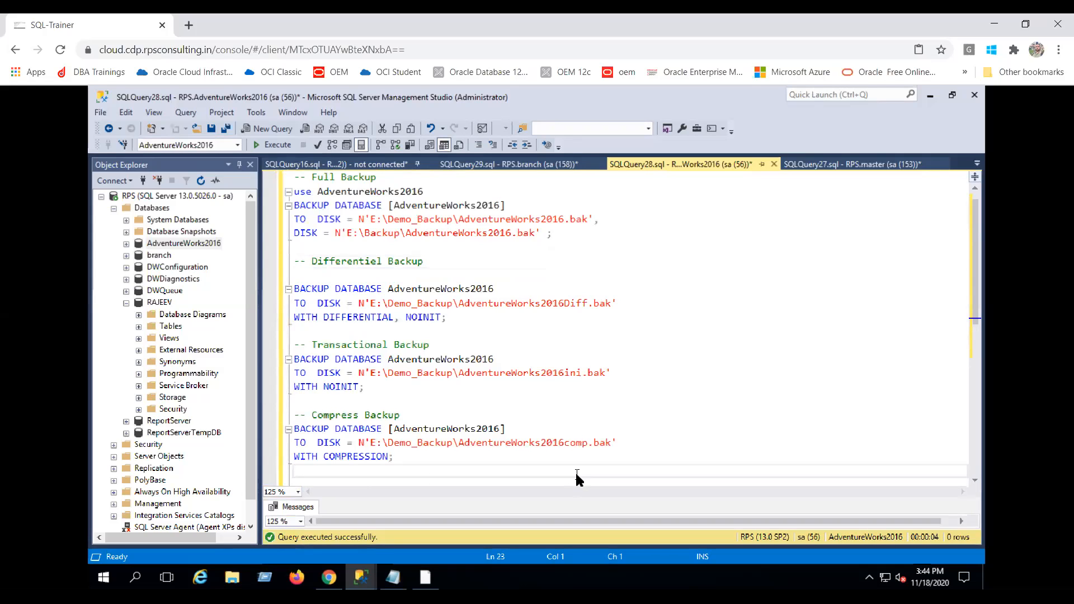